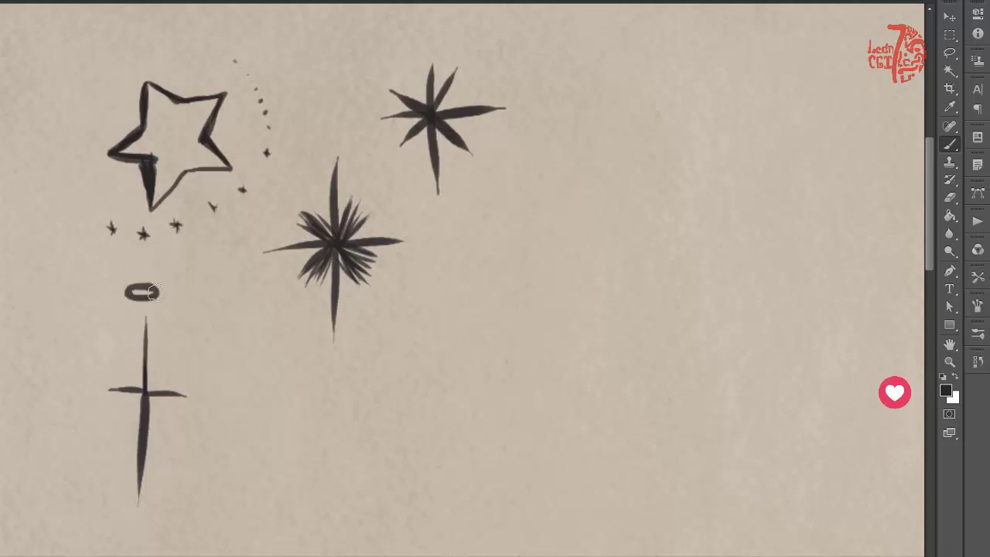
Draw a pair of upswept feathered wings on either side of the thin cross beneath the halo.
left_click_drag(160, 370, 216, 308)
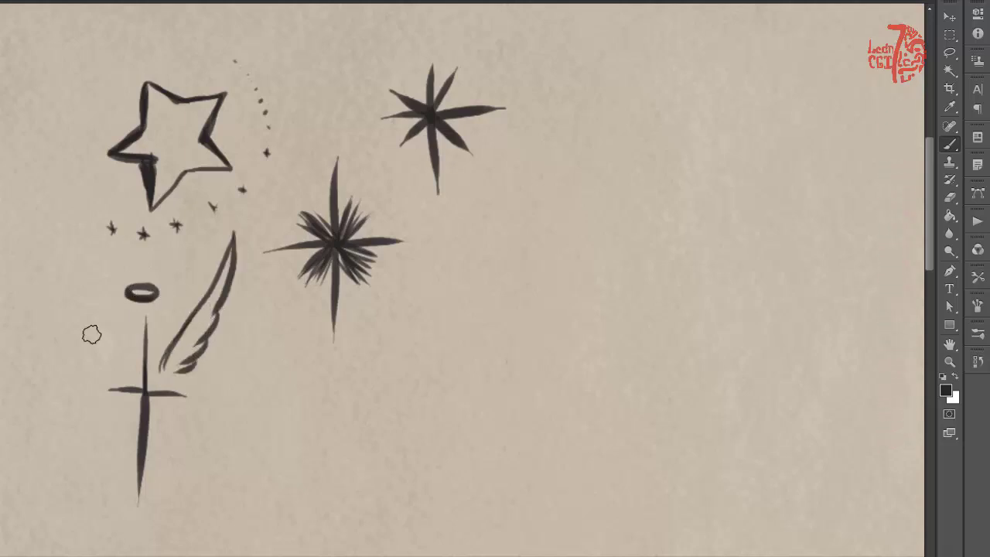
left_click_drag(133, 373, 54, 219)
key("e")
mouse_move(82, 299)
left_mouse_down()
mouse_move(63, 302)
mouse_move(53, 226)
left_mouse_up()
key("b")
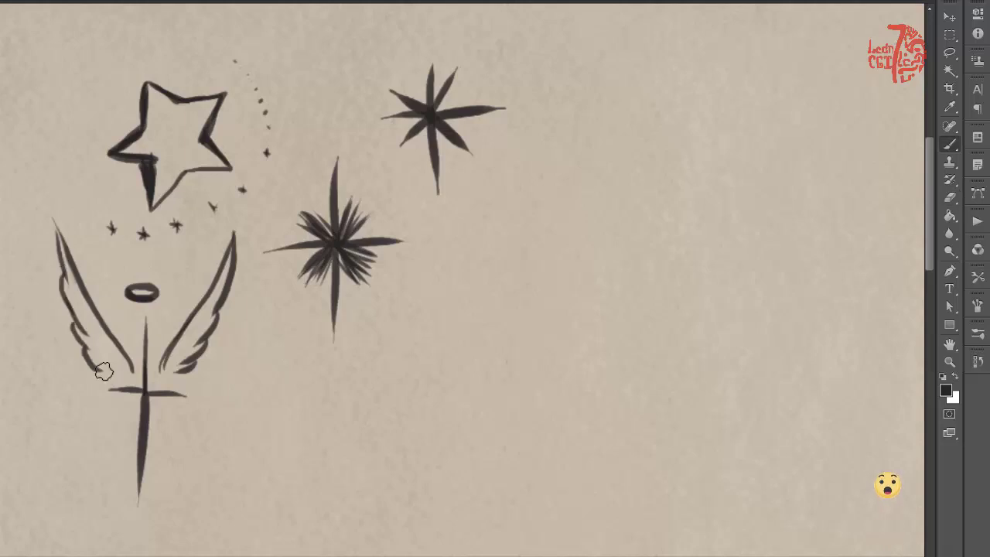
Paint a short, thick cross on the empty paper below the dense many-rayed star.
left_click_drag(404, 361, 291, 379)
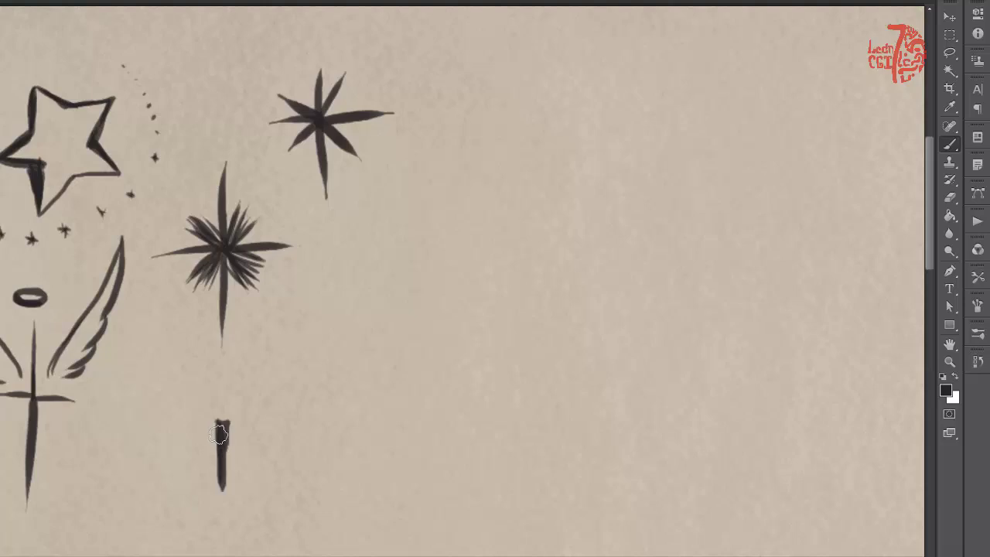
mouse_move(209, 464)
left_mouse_down()
mouse_move(185, 455)
mouse_move(219, 517)
left_mouse_up()
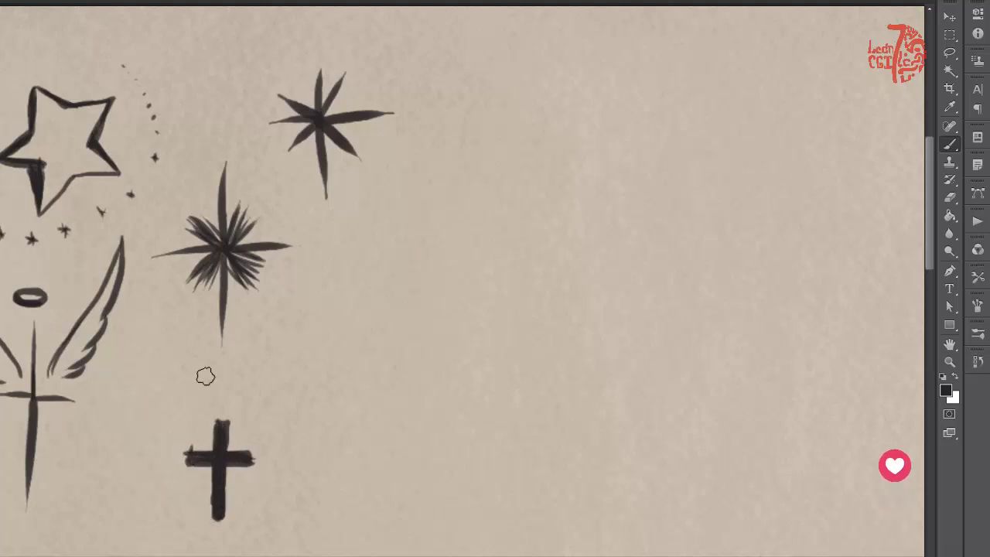
key("e")
key("b")
Add a small halo above the thick cross and draw three feathered wings fanning out on its right side.
mouse_move(206, 400)
left_mouse_down()
mouse_move(230, 398)
mouse_move(215, 404)
mouse_move(228, 400)
mouse_move(296, 268)
left_mouse_up()
mouse_move(249, 420)
left_mouse_down()
mouse_move(375, 423)
mouse_move(255, 437)
left_mouse_up()
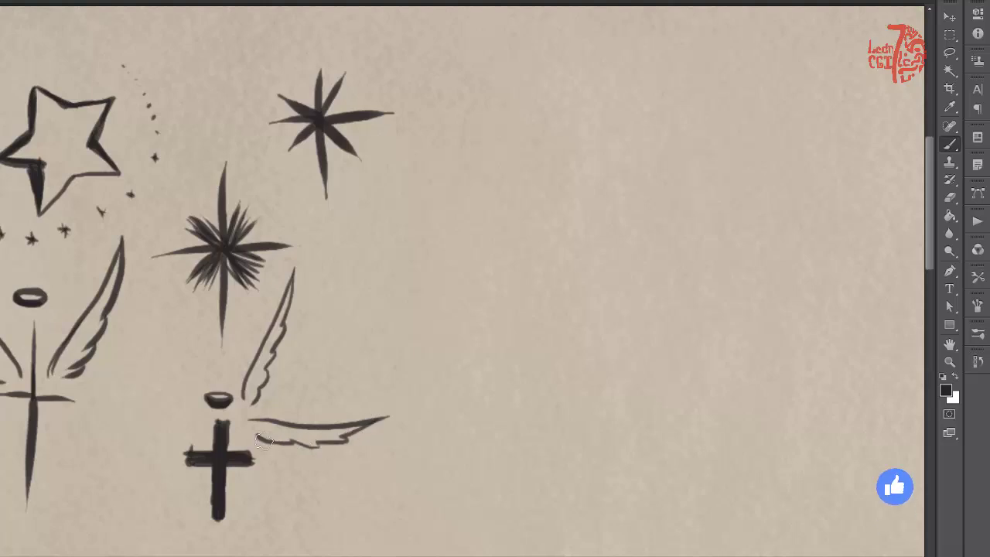
scroll(282, 512, "down", 3)
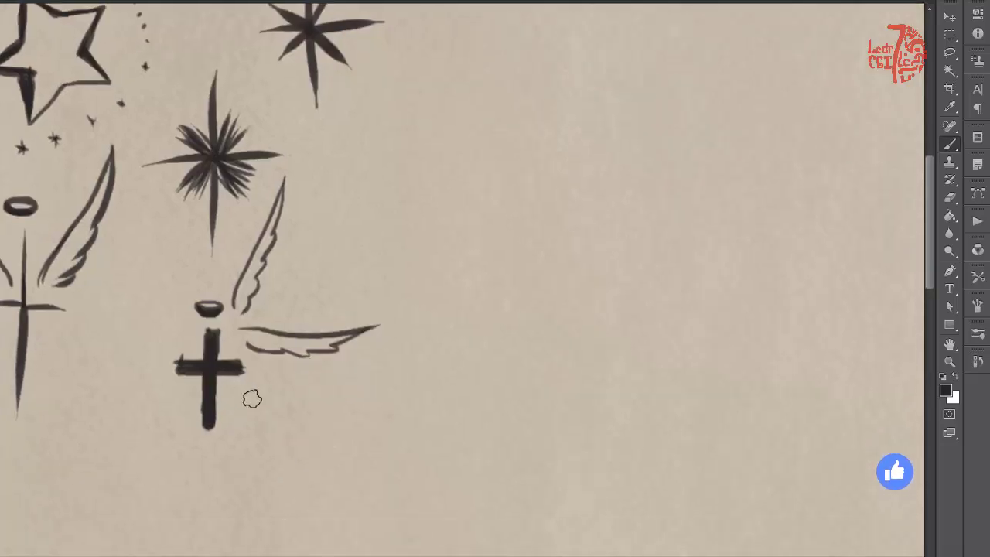
left_click_drag(238, 381, 310, 467)
mouse_move(309, 467)
left_mouse_down()
mouse_move(266, 453)
mouse_move(226, 392)
left_mouse_up()
Draw three matching feathered wings fanning out on the left side of the thick cross.
left_click_drag(190, 313, 140, 181)
mouse_move(141, 181)
left_mouse_down()
mouse_move(148, 255)
mouse_move(181, 330)
mouse_move(82, 328)
left_mouse_up()
key("ctrl+z")
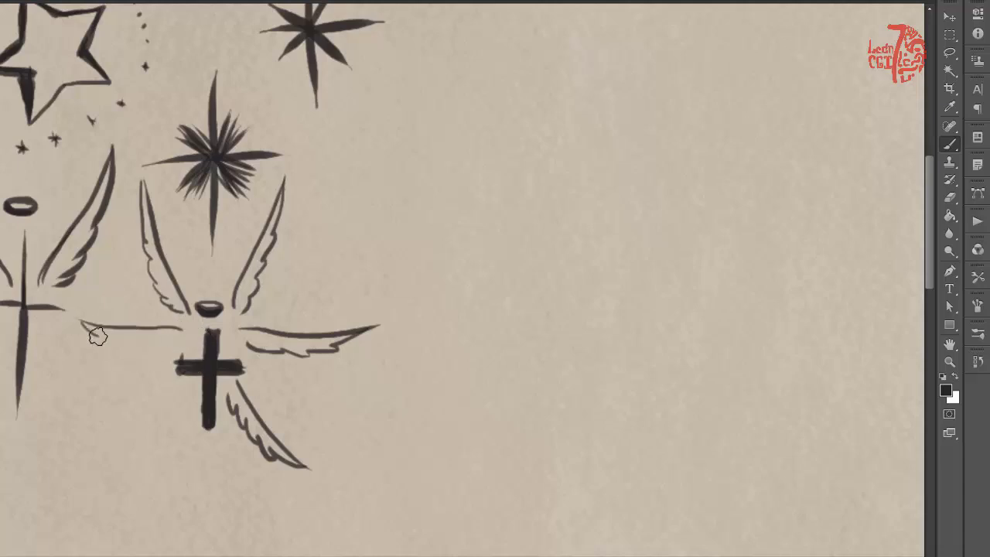
mouse_move(191, 393)
left_mouse_down()
mouse_move(110, 447)
mouse_move(173, 408)
left_mouse_up()
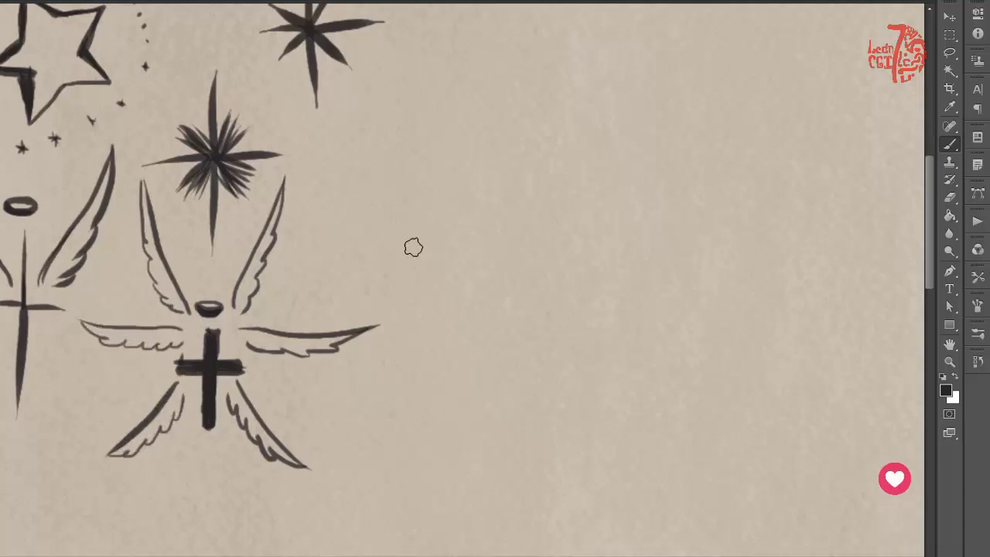
Outline a five-pointed star to the right of the eight-rayed star.
left_click_drag(414, 247, 368, 349)
mouse_move(298, 87)
left_mouse_down()
mouse_move(358, 91)
mouse_move(280, 132)
mouse_move(376, 182)
left_mouse_up()
left_click_drag(358, 91, 404, 96)
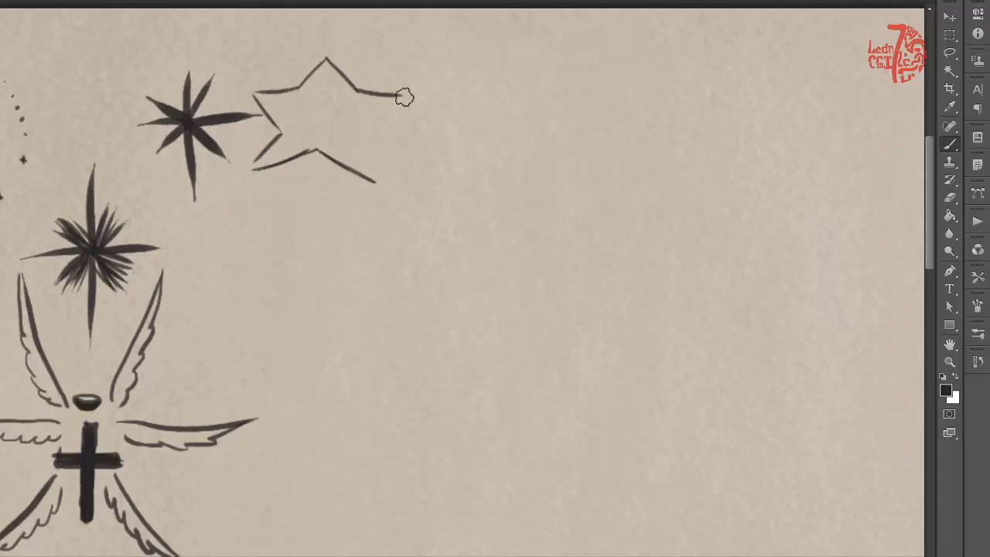
key("e")
key("b")
left_click_drag(361, 129, 402, 96)
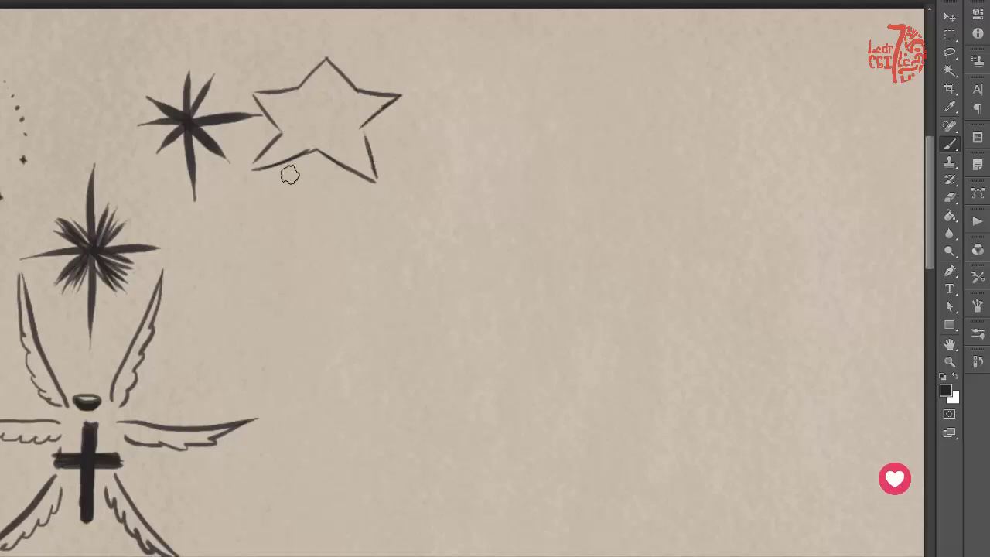
Give the five-pointed star slanted eyes and a dot mouth, thicken its left edges and hatch its lower right point.
left_click_drag(287, 108, 302, 113)
left_click_drag(335, 112, 353, 107)
left_click(312, 131)
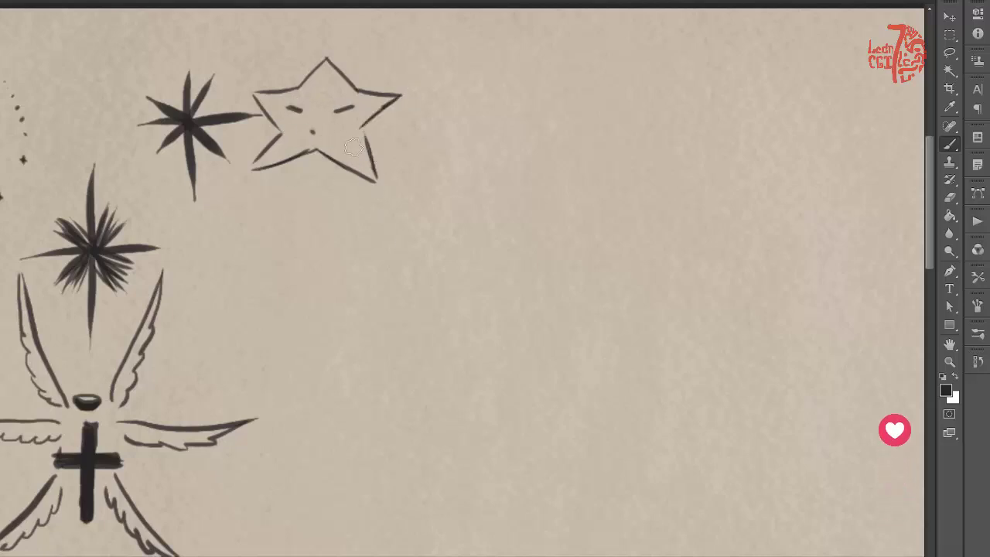
left_click_drag(278, 139, 255, 166)
left_click_drag(281, 132, 255, 95)
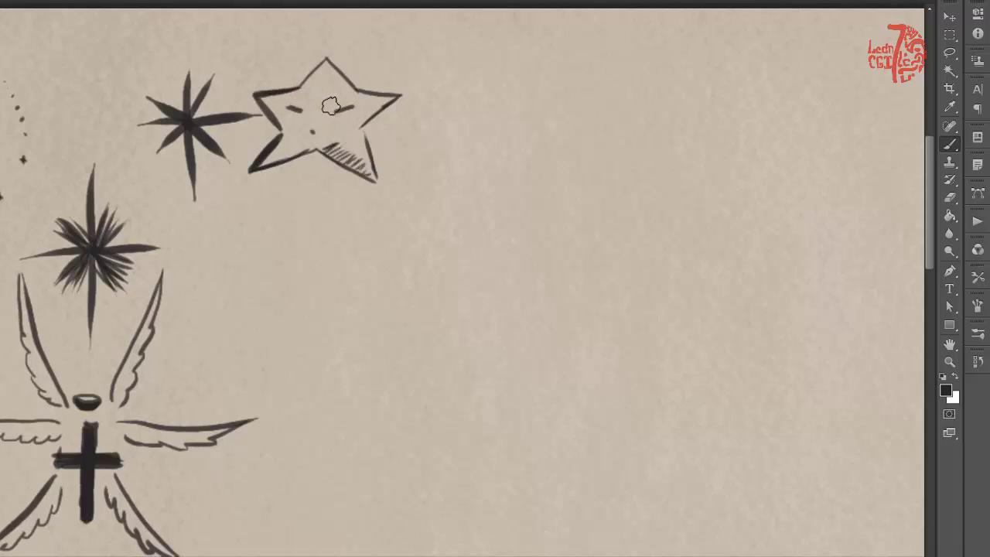
Outline a four-pointed star with inward-curving sides below the star with the face.
left_click_drag(298, 289, 300, 194)
left_click_drag(333, 291, 300, 198)
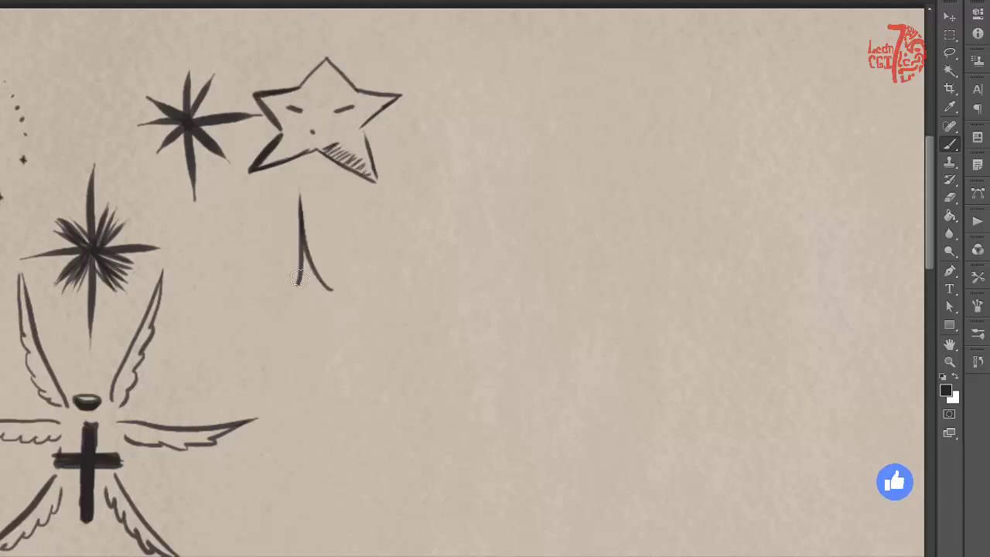
left_click_drag(299, 289, 235, 307)
left_click_drag(291, 337, 235, 307)
mouse_move(372, 290)
left_mouse_down()
mouse_move(302, 380)
mouse_move(308, 406)
left_mouse_up()
Surround the four-pointed star with short radiating sparkle strokes of varying lengths.
left_click_drag(257, 256, 225, 231)
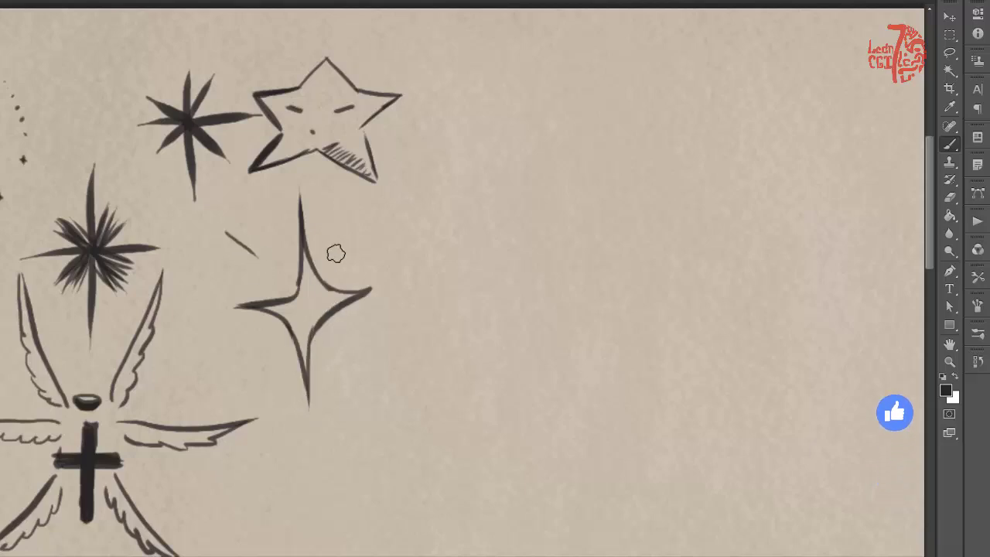
left_click_drag(335, 253, 357, 219)
left_click_drag(270, 341, 230, 382)
left_click_drag(349, 343, 384, 377)
mouse_move(342, 275)
left_mouse_down()
mouse_move(354, 259)
mouse_move(327, 224)
left_mouse_up()
left_click_drag(280, 239, 276, 230)
left_click_drag(245, 289, 222, 286)
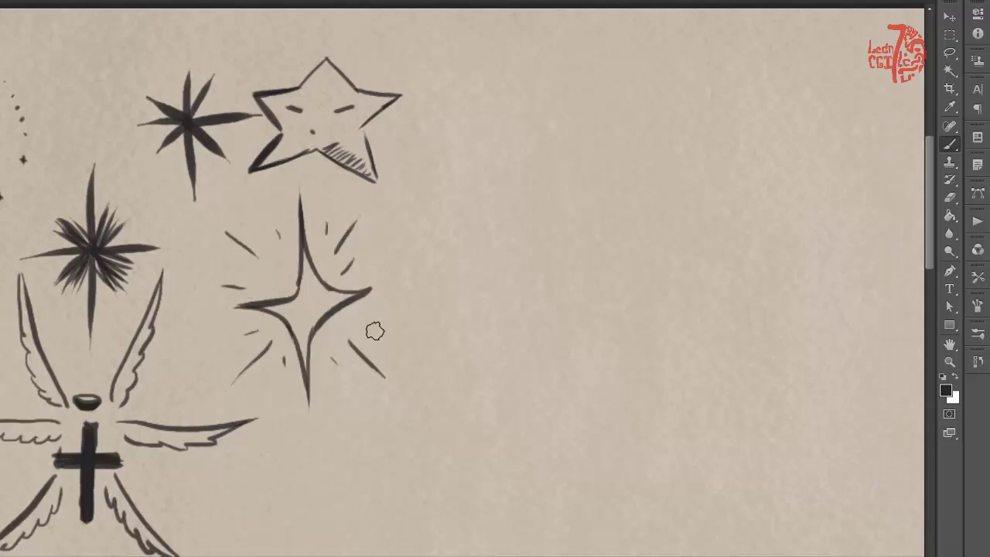
Draw a comet with a rounded head at the lower left and a dark tail tapering toward the upper right.
mouse_move(463, 183)
left_mouse_down()
mouse_move(445, 191)
mouse_move(563, 87)
left_mouse_up()
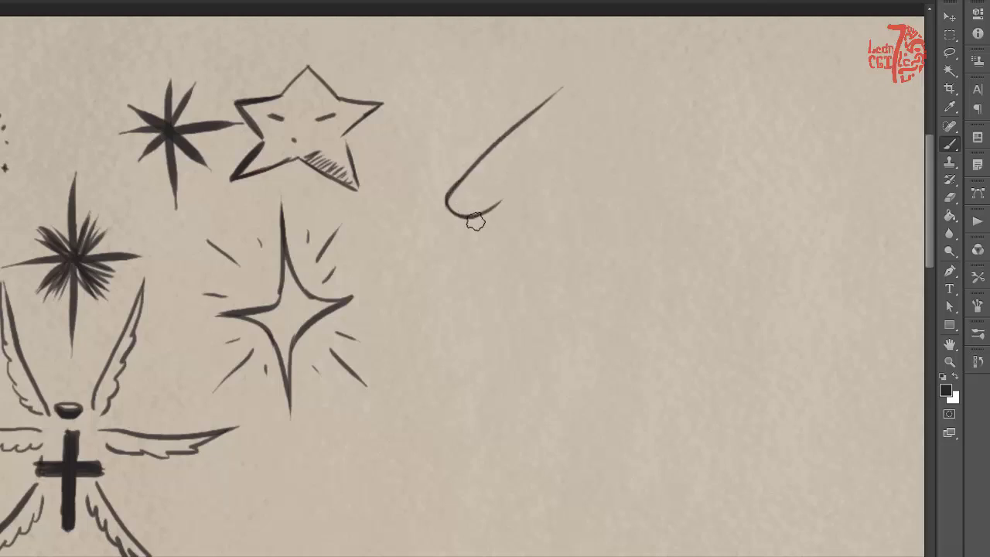
left_click_drag(475, 221, 602, 56)
left_click_drag(501, 184, 603, 57)
left_click_drag(499, 159, 609, 36)
left_click_drag(447, 207, 510, 135)
mouse_move(447, 207)
left_mouse_down()
mouse_move(512, 145)
mouse_move(495, 191)
mouse_move(513, 168)
mouse_move(470, 178)
mouse_move(506, 136)
left_mouse_up()
Scatter small dots on both sides of the comet as floating debris.
left_click(661, 75)
left_click(650, 108)
left_click(614, 112)
left_click(596, 141)
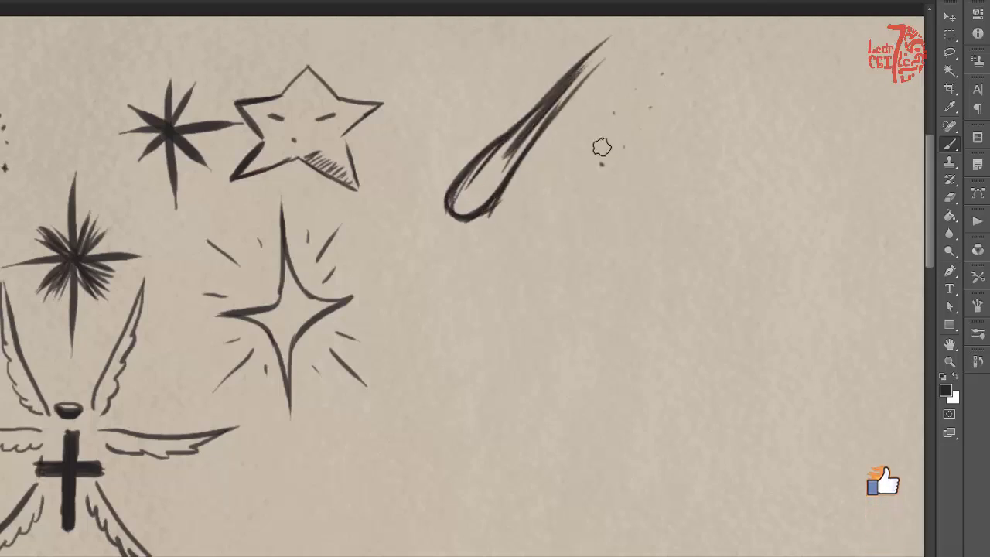
left_click(626, 170)
left_click(602, 164)
left_click(573, 207)
left_click(575, 235)
left_click(437, 155)
left_click(431, 143)
left_click(422, 127)
left_click(435, 103)
left_click(463, 73)
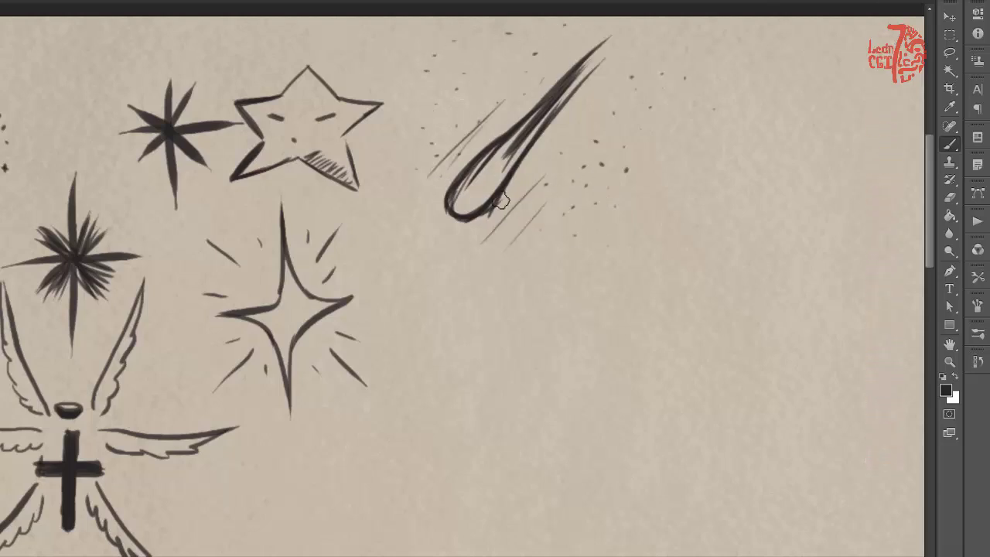
Add thin diagonal speed lines parallel to the comet's tail on both sides.
left_click_drag(387, 212, 502, 89)
left_click_drag(415, 127, 499, 50)
left_click_drag(488, 232, 608, 85)
left_click_drag(503, 236, 615, 116)
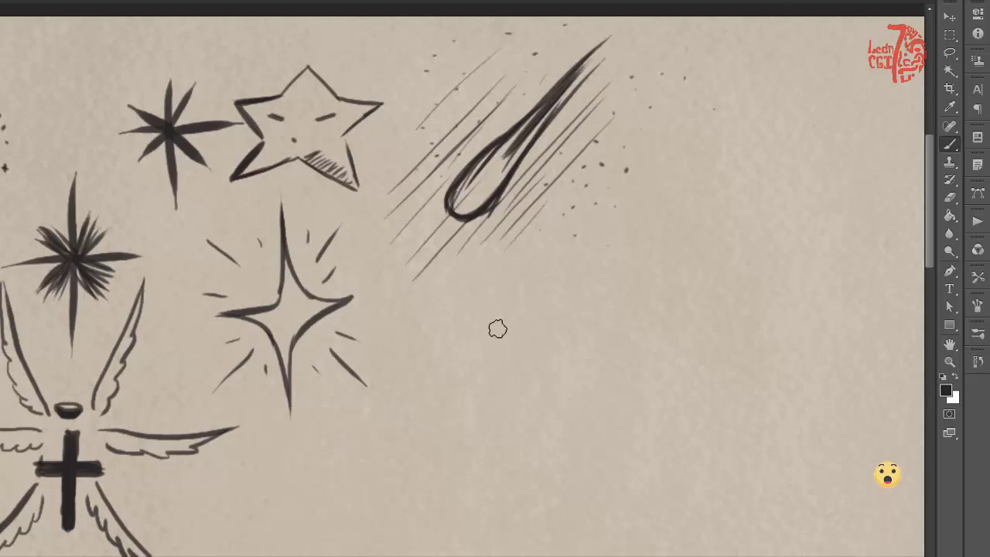
Draw a seven-pointed star below the comet with two oval eyes and a small mouth.
left_click_drag(430, 291, 452, 334)
mouse_move(431, 291)
left_mouse_down()
mouse_move(465, 304)
mouse_move(460, 362)
mouse_move(440, 382)
mouse_move(473, 379)
mouse_move(442, 435)
mouse_move(567, 442)
left_mouse_up()
left_click_drag(609, 369, 553, 347)
left_click_drag(554, 347, 586, 291)
mouse_move(587, 291)
left_mouse_down()
mouse_move(532, 313)
mouse_move(512, 265)
left_mouse_up()
mouse_move(485, 341)
left_mouse_down()
mouse_move(486, 350)
mouse_move(524, 349)
left_mouse_up()
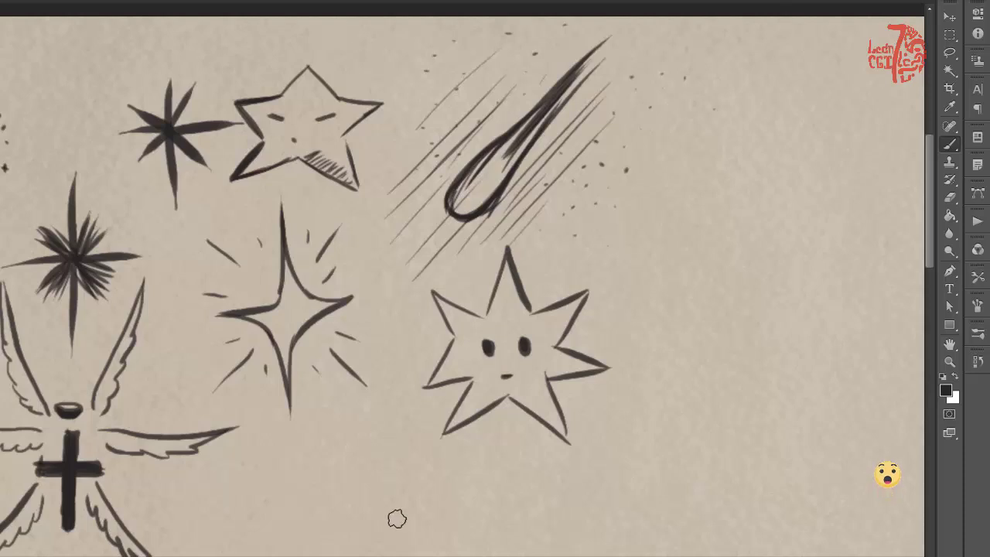
Draw a burst of tapered rays around an open centre to the right of the comet.
mouse_move(446, 389)
left_mouse_down()
mouse_move(438, 347)
mouse_move(379, 374)
left_mouse_up()
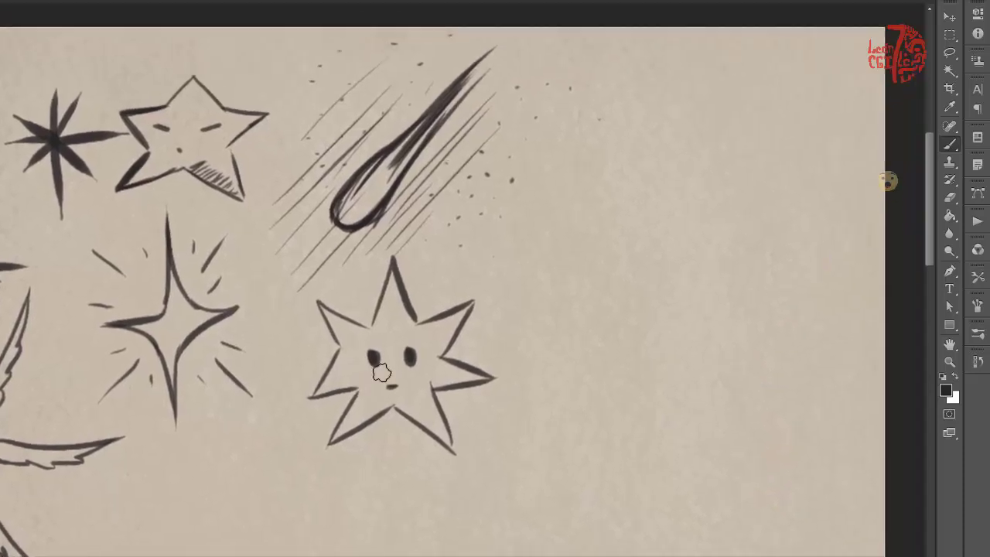
left_click_drag(580, 179, 624, 126)
left_click_drag(584, 185, 659, 218)
left_click_drag(565, 188, 483, 209)
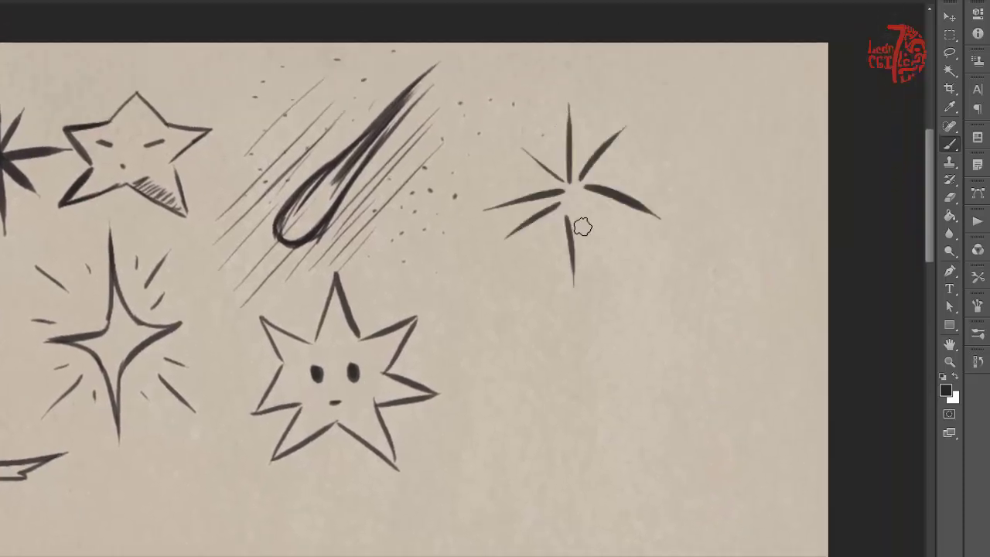
left_click_drag(581, 213, 613, 283)
left_click_drag(589, 208, 666, 252)
left_click_drag(561, 218, 515, 261)
left_click_drag(581, 176, 593, 110)
left_click_drag(583, 178, 653, 159)
Switch to another brush preset and set a dark foreground colour for working on the starburst.
right_click(39, 158)
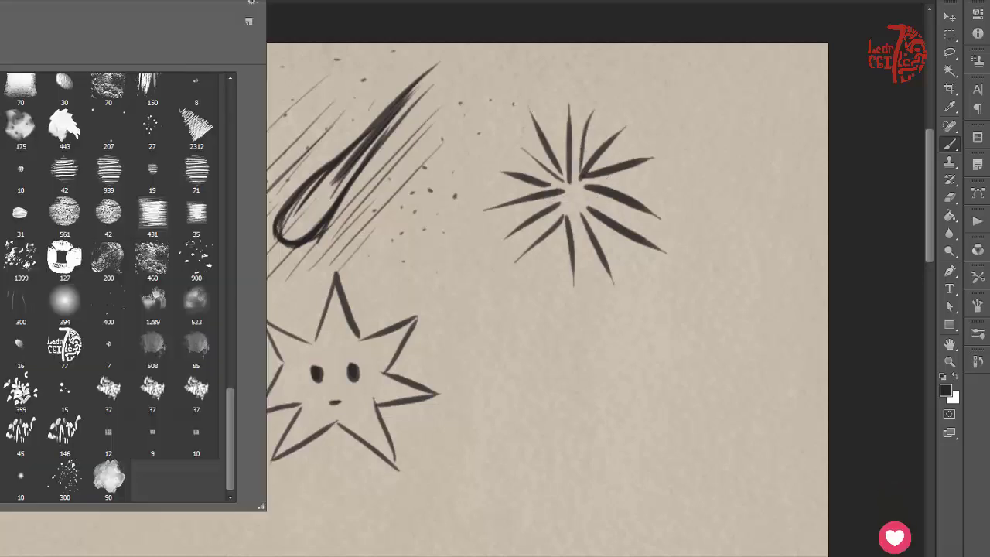
double_click(5, 493)
left_click(500, 229, "alt")
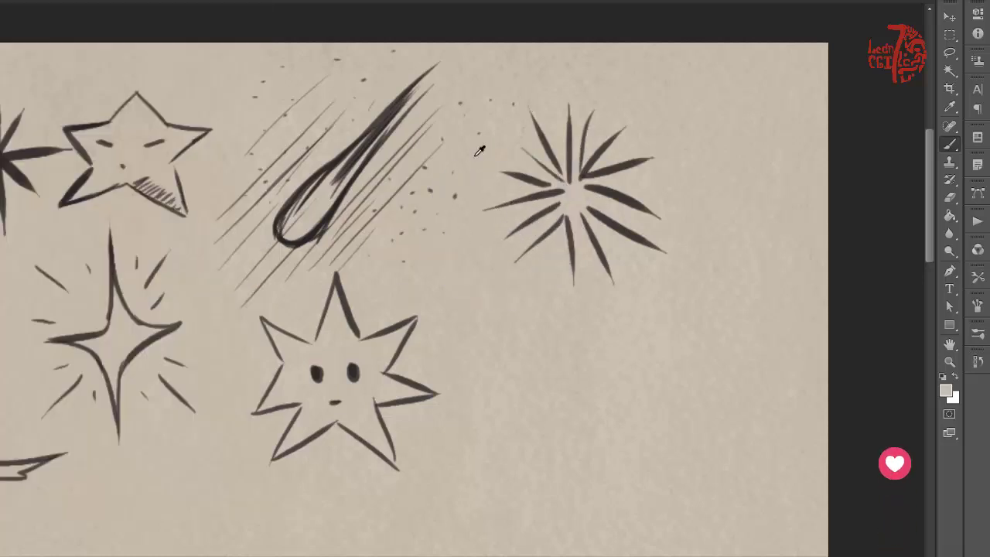
left_click_drag(511, 233, 485, 248)
key("d")
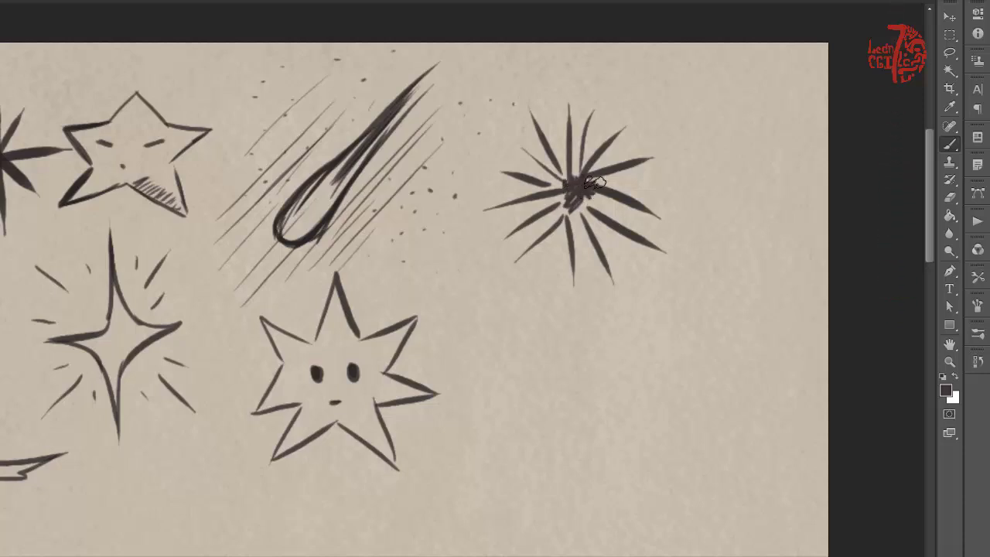
Fill the starburst's centre with a solid dark core and add dense strokes between its rays.
mouse_move(557, 181)
left_mouse_down()
mouse_move(579, 175)
mouse_move(578, 144)
left_mouse_up()
mouse_move(562, 197)
left_mouse_down()
mouse_move(537, 221)
mouse_move(569, 214)
mouse_move(599, 225)
mouse_move(586, 186)
mouse_move(637, 182)
left_mouse_up()
left_click_drag(588, 170, 625, 137)
left_click_drag(565, 211, 517, 251)
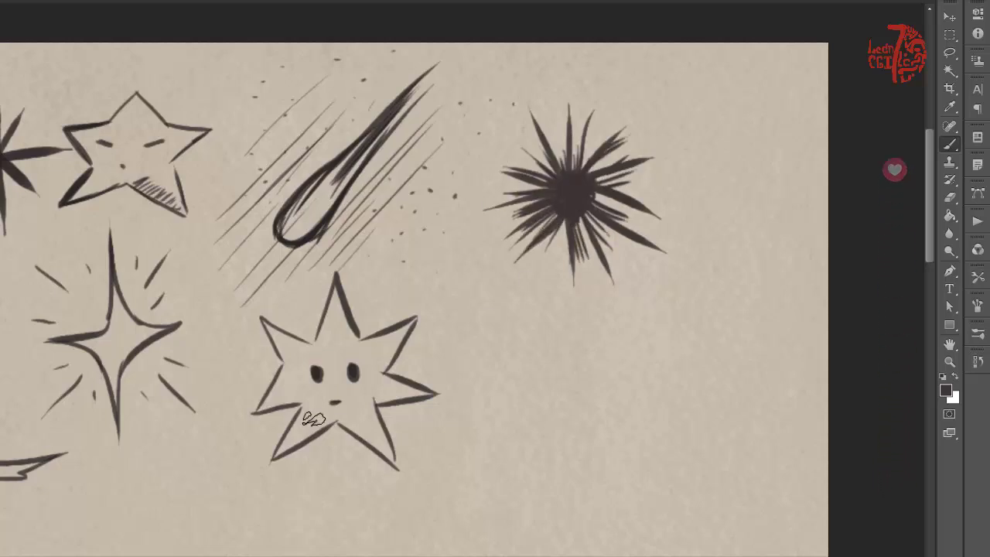
left_click_drag(479, 316, 491, 322)
left_click_drag(499, 396, 645, 320)
key("ctrl+z")
right_click(563, 338, "alt")
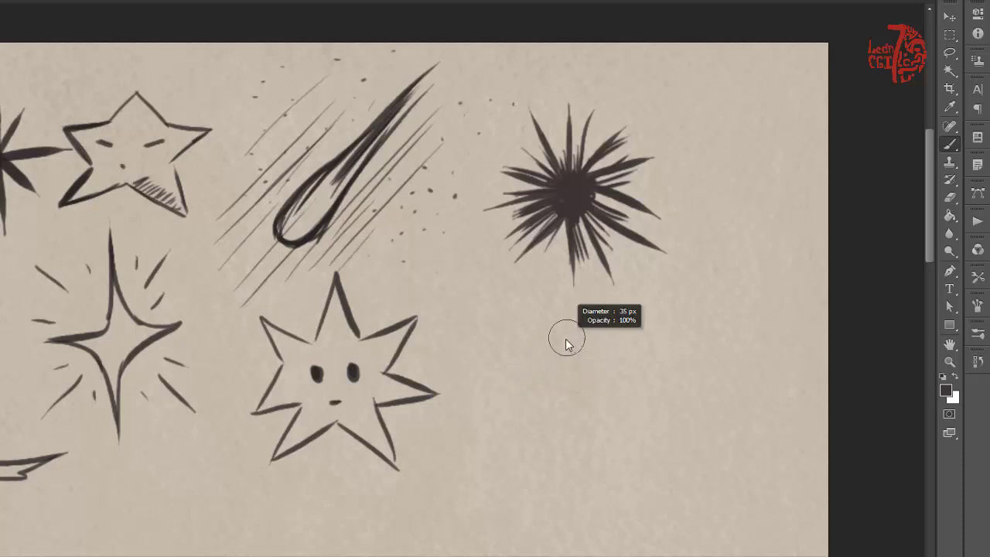
left_click_drag(503, 395, 645, 320)
key("ctrl+z")
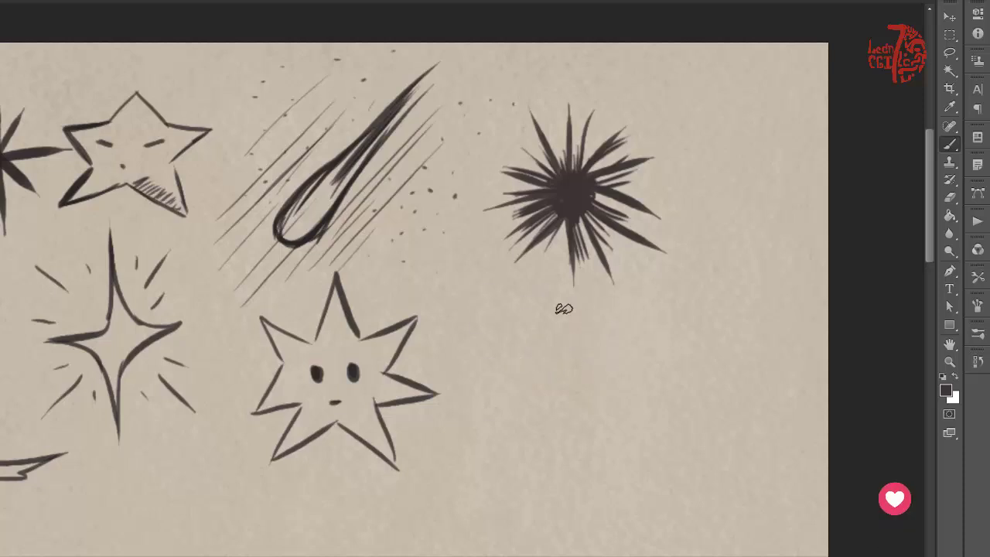
Sketch the outline of an open hand reaching in from the right beneath the dark starburst.
mouse_move(630, 327)
left_mouse_down()
mouse_move(657, 299)
mouse_move(718, 277)
mouse_move(645, 287)
mouse_move(611, 306)
mouse_move(531, 286)
mouse_move(546, 265)
left_mouse_up()
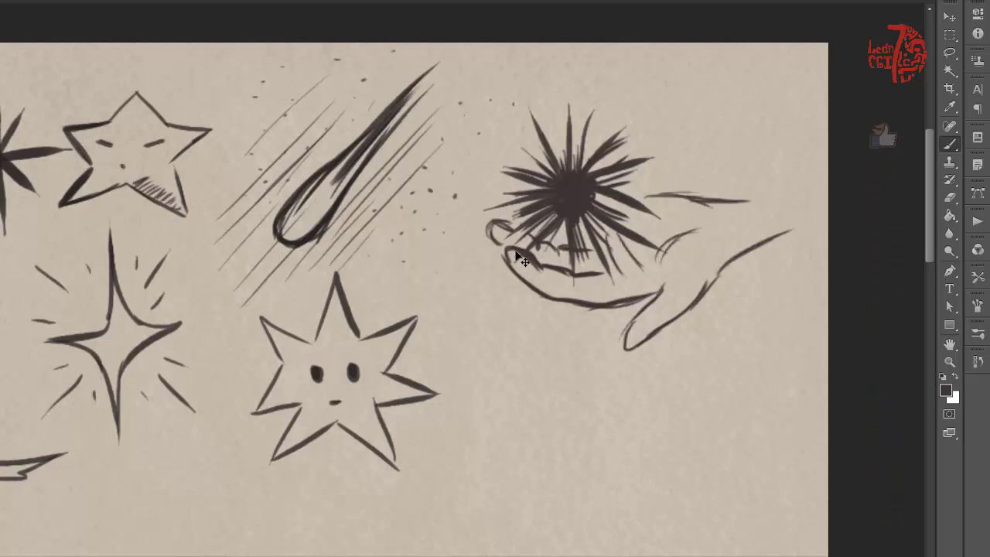
Enable Dual Brush (Pincel doble) in the brush settings with the 986 px textured tip as the second tip.
left_click_drag(332, 348, 437, 292)
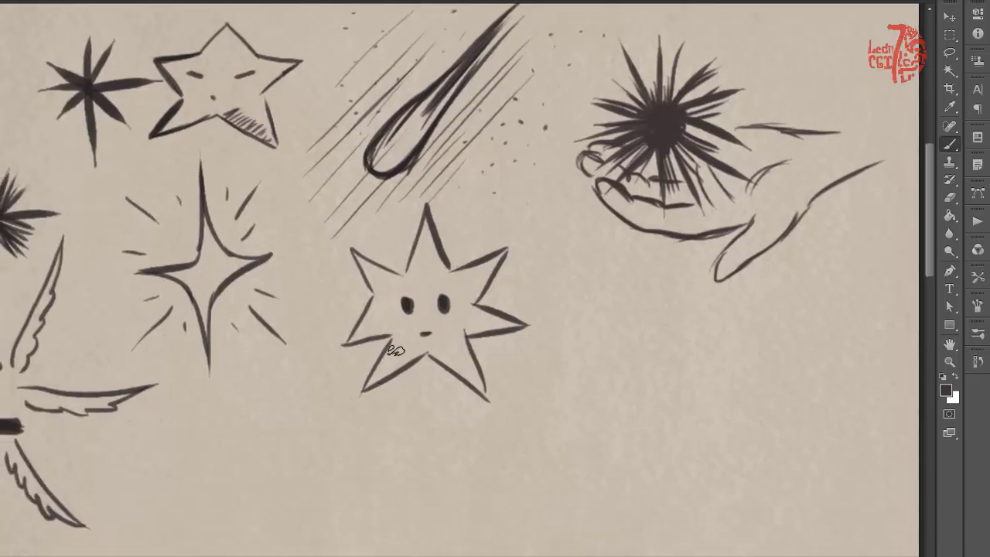
key("F5")
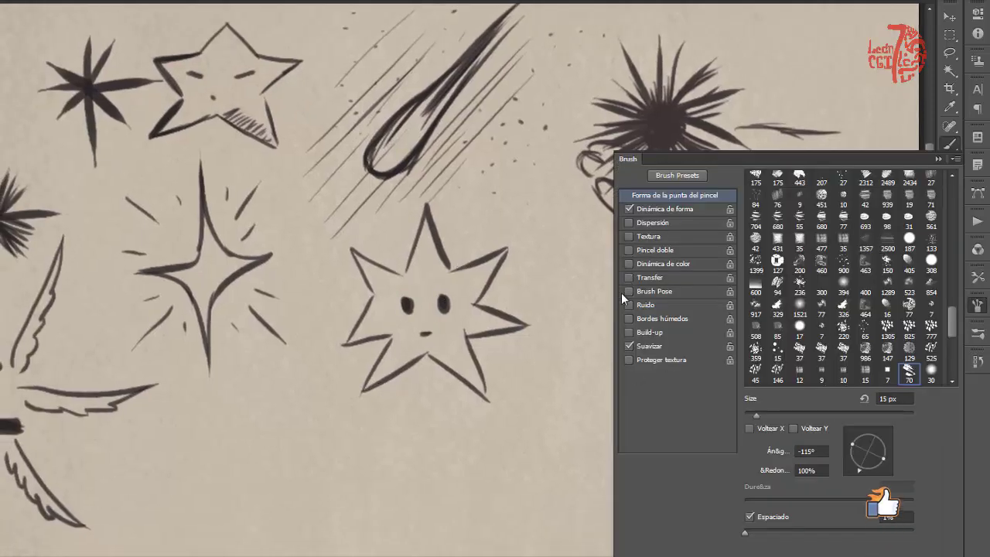
left_click(627, 251)
mouse_move(950, 202)
left_mouse_down()
mouse_move(950, 380)
mouse_move(939, 425)
mouse_move(949, 410)
left_mouse_up()
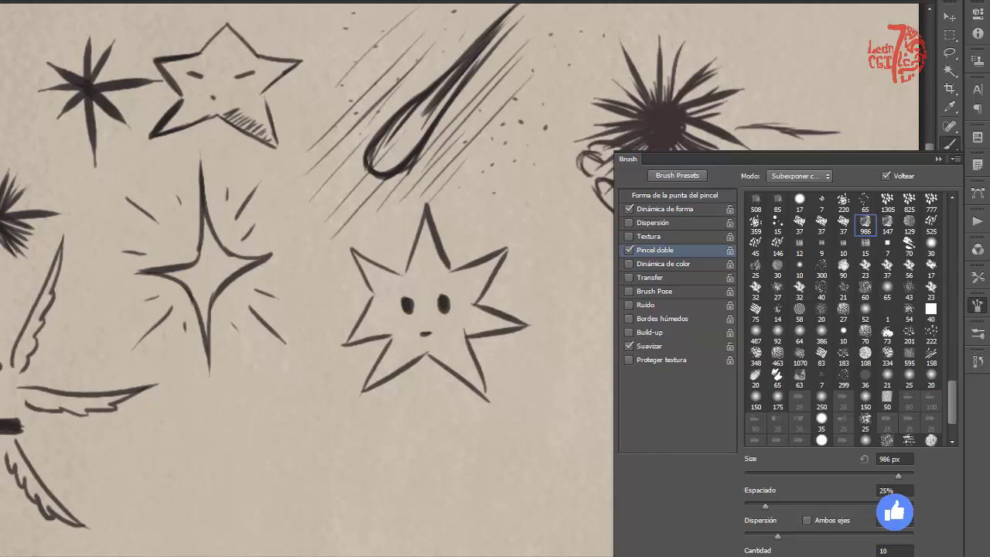
Set the dual brush tip's size to 78 px and scattering (Dispersión) to 110%, and adjust its spacing.
left_click_drag(767, 506, 755, 508)
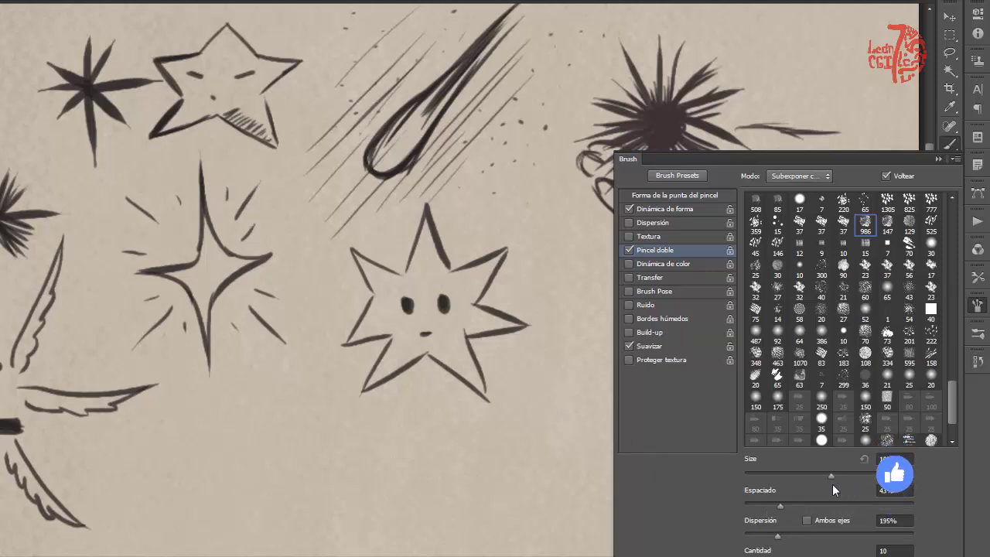
left_click_drag(832, 484, 829, 483)
left_click_drag(780, 508, 811, 511)
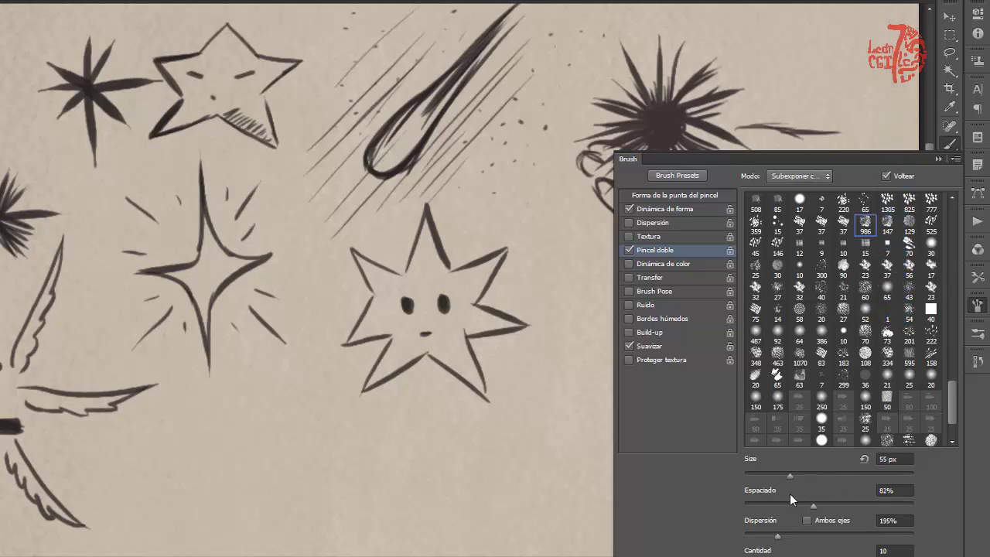
left_click_drag(829, 511, 828, 512)
left_click_drag(846, 556, 823, 556)
left_click_drag(830, 484, 761, 490)
left_click_drag(834, 509, 809, 509)
left_click_drag(890, 556, 846, 556)
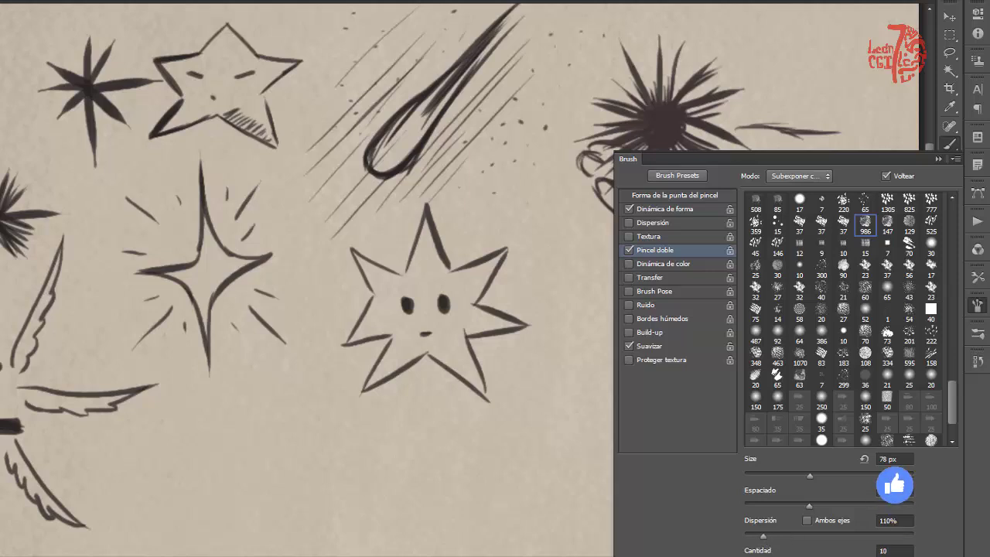
Enlarge the dual brush tip to 491 px with 107% spacing, checking the effect with test strokes on the empty canvas.
mouse_move(435, 481)
left_mouse_down()
mouse_move(502, 423)
mouse_move(535, 412)
left_mouse_up()
key("ctrl+z")
left_click_drag(809, 475, 842, 476)
left_click_drag(464, 510, 581, 446)
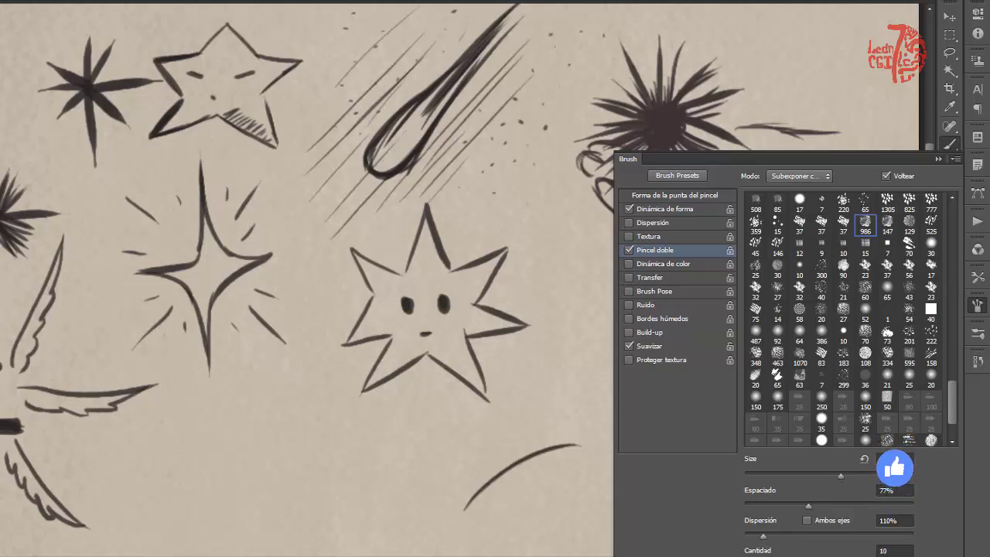
key("ctrl+z")
left_click_drag(841, 477, 895, 476)
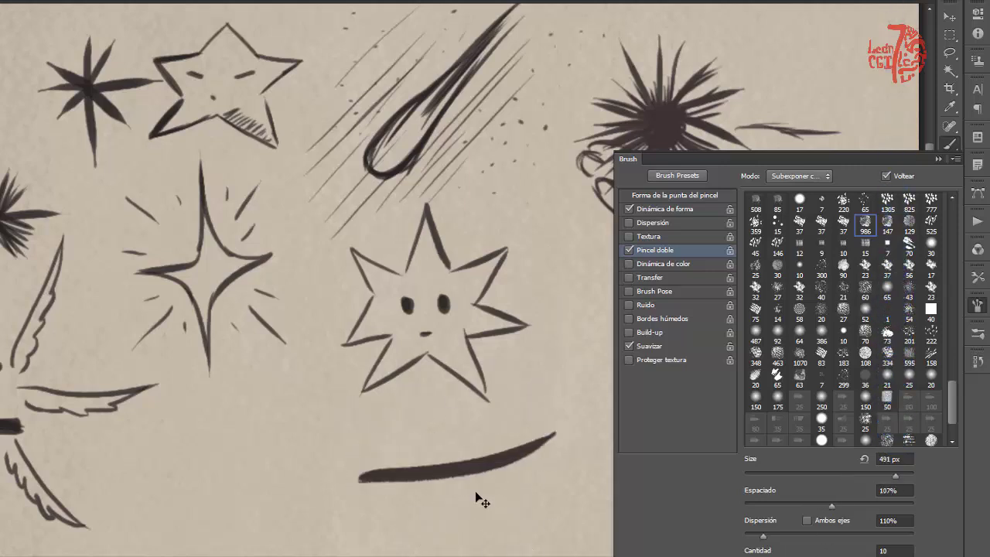
Try the 63 px tip as the dual brush's second tip, at 64 px size and 121% spacing.
left_click(646, 277)
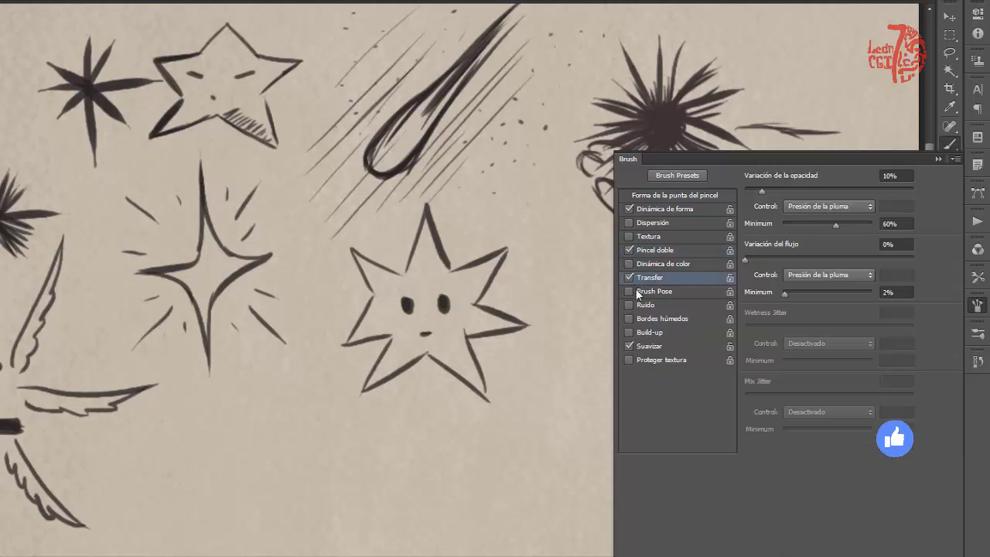
left_click(661, 252)
left_click(798, 376)
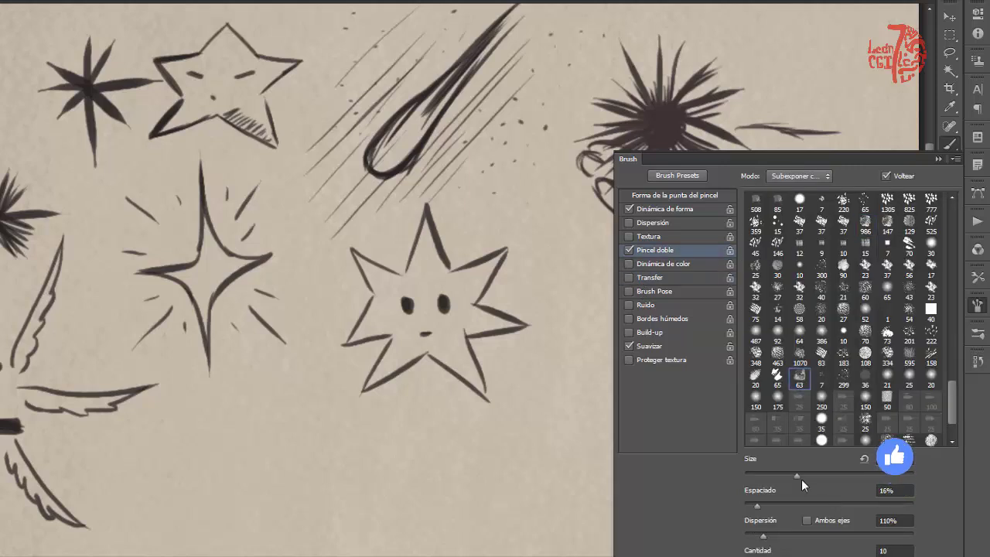
left_click_drag(794, 481, 797, 481)
left_click_drag(761, 508, 821, 508)
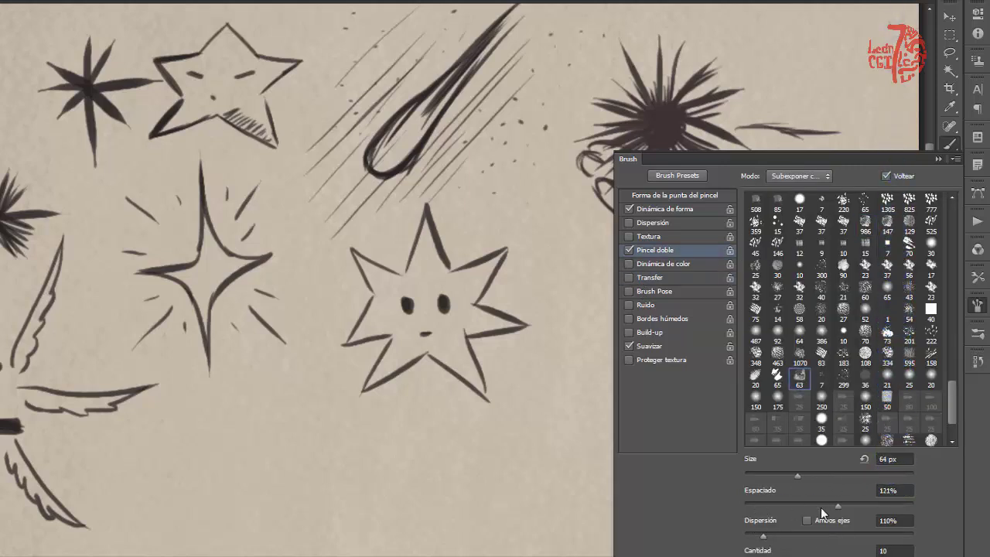
Try the 47 px textured tip at 87 px with 162% spacing, and the 693 px tip as the second tip.
scroll(933, 407, "down", 3)
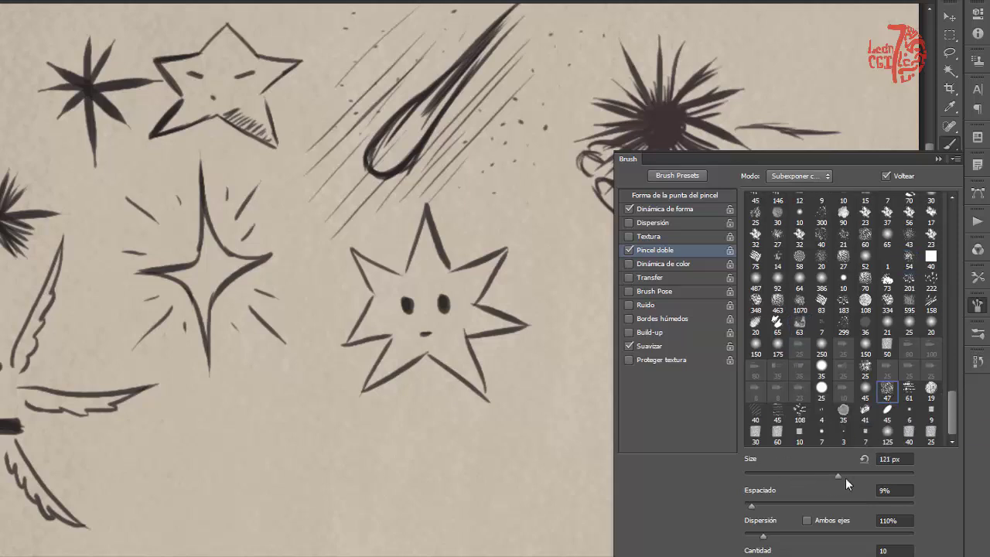
left_click_drag(845, 478, 816, 476)
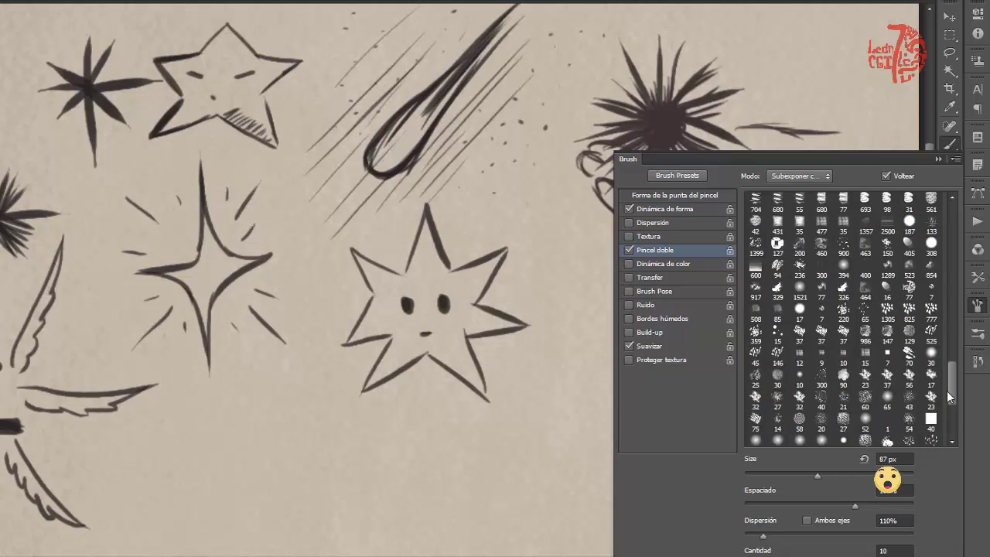
scroll(944, 365, "up", 10)
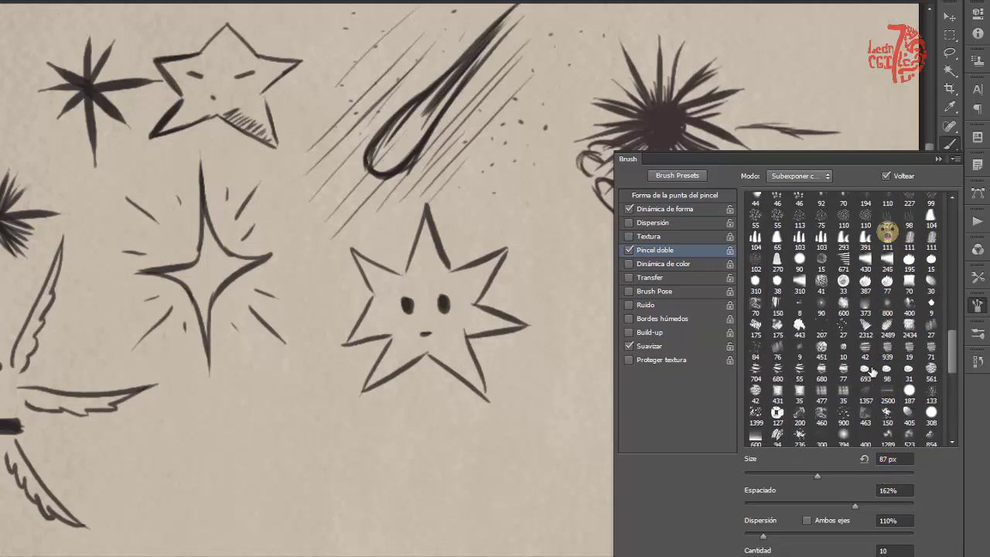
scroll(942, 325, "up", 8)
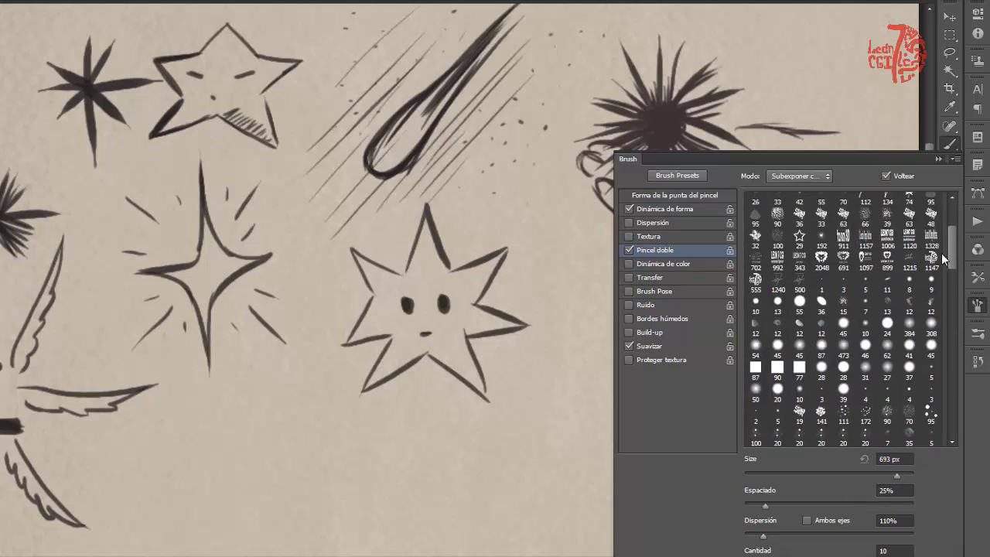
Try the round 15 px textured tip as the second tip, with 66% spacing, 207% scattering and varied sizes.
scroll(952, 317, "down", 5)
scroll(954, 317, "down", 4)
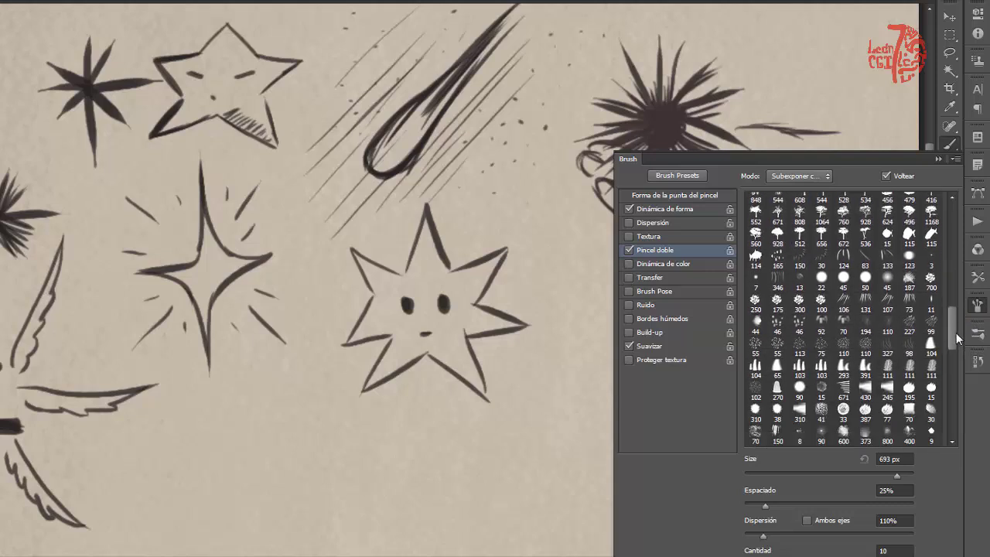
left_click(821, 381)
left_click_drag(888, 504, 866, 504)
left_click_drag(828, 478, 788, 478)
mouse_move(787, 535)
left_mouse_down()
mouse_move(734, 545)
mouse_move(781, 548)
left_mouse_up()
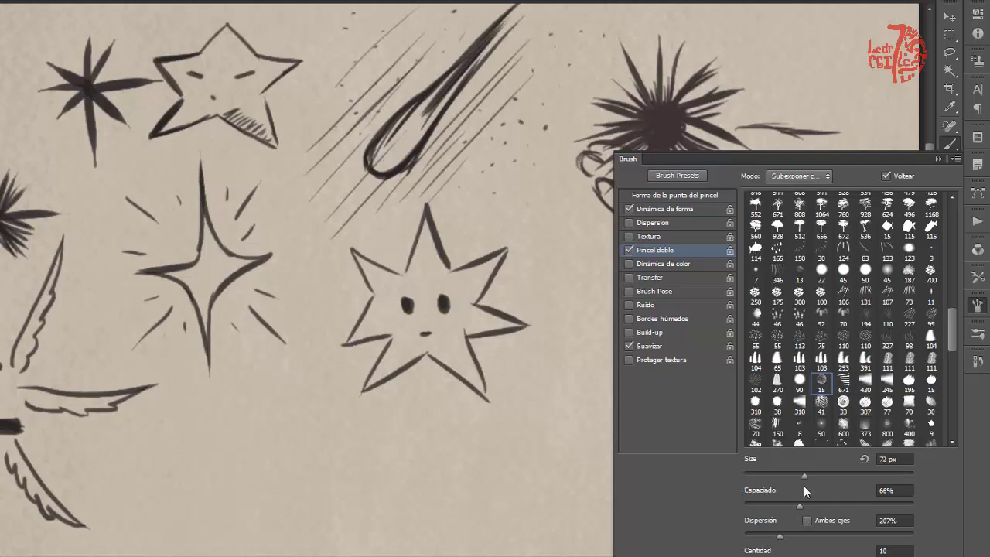
left_click_drag(829, 485, 786, 493)
Try the 463 px tip as the second tip, adjusting its size and scattering.
scroll(887, 389, "down", 3)
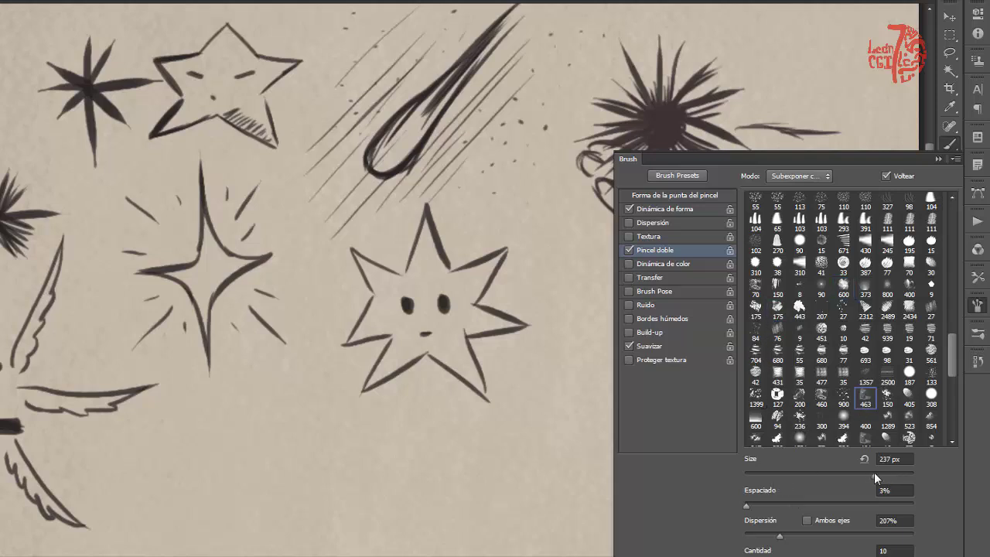
left_click_drag(874, 473, 801, 475)
left_click_drag(846, 535, 767, 549)
Turn off Dual Brush and enable Transfer with 10% opacity jitter and a 22% minimum, checking it with a test stroke.
left_click(629, 250)
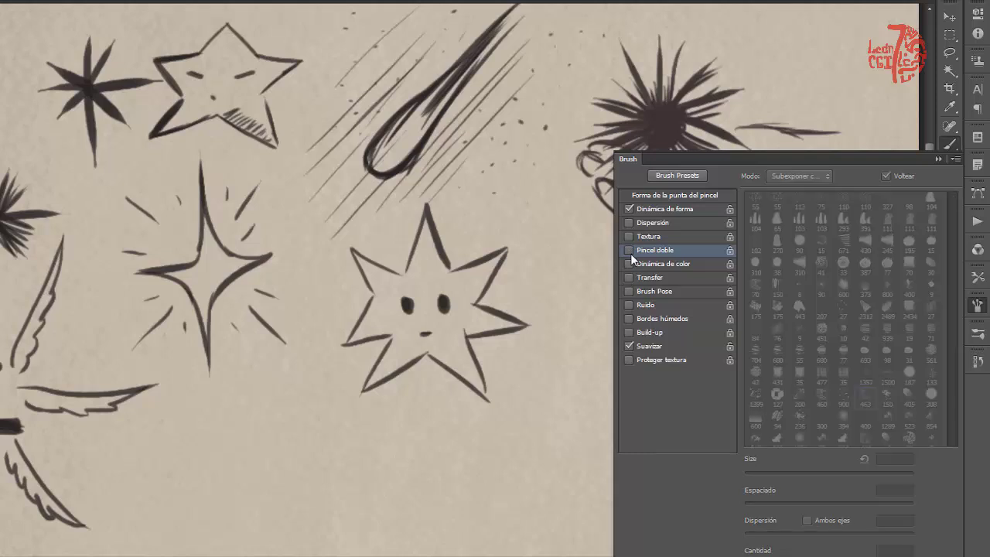
left_click(650, 277)
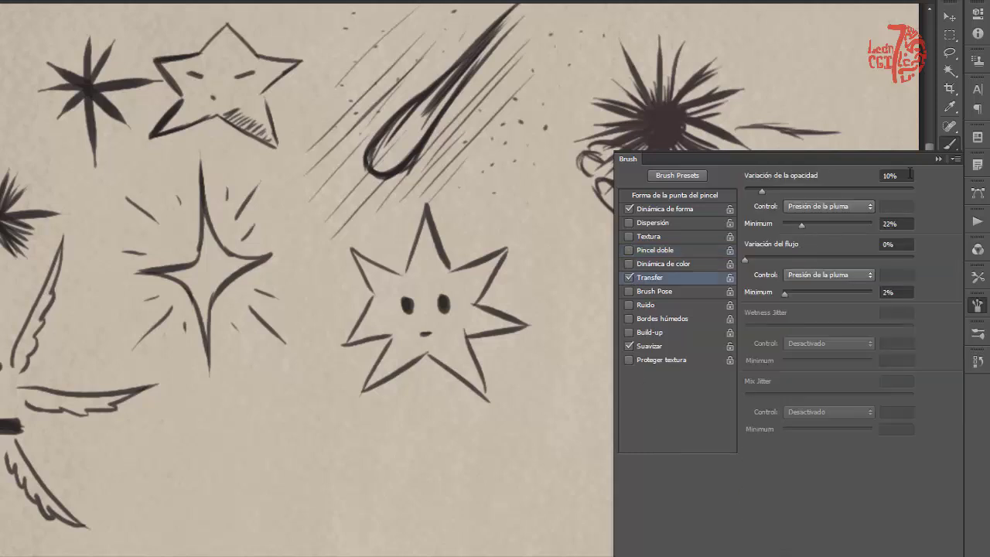
left_click(938, 159)
left_click_drag(602, 421, 764, 325)
key("ctrl+z")
Fine-tune the Transfer settings by raising the opacity jitter, and check the pressure response with test strokes that are undone.
left_click(977, 304)
left_click_drag(846, 234, 857, 227)
mouse_move(435, 480)
left_mouse_down()
mouse_move(497, 481)
mouse_move(533, 433)
left_mouse_up()
key("ctrl+z")
left_click_drag(761, 191, 811, 191)
mouse_move(467, 406)
left_mouse_down()
mouse_move(529, 398)
mouse_move(572, 464)
left_mouse_up()
key("ctrl+z")
key("F5")
left_click_drag(501, 464, 708, 317)
key("ctrl+z")
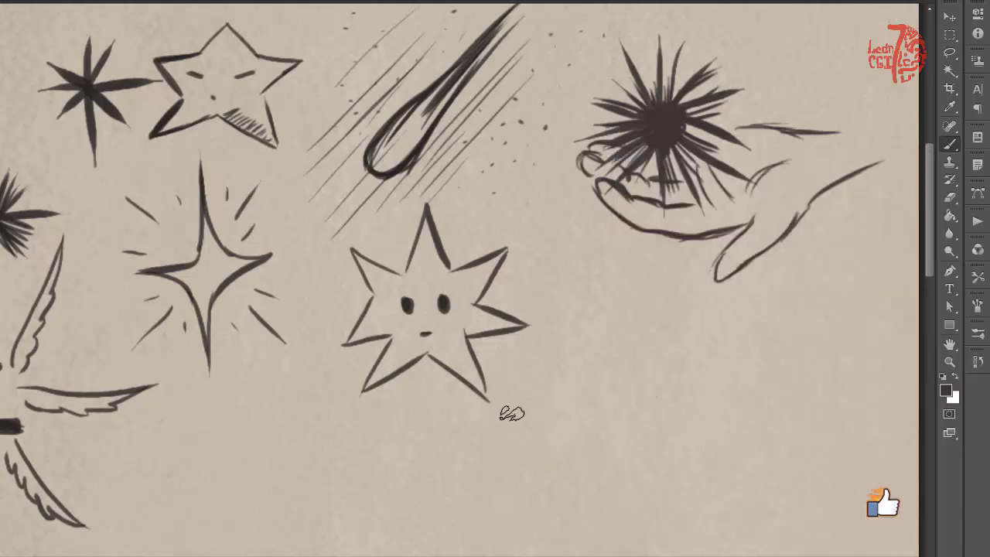
Sketch a man's face in profile below the winged crosses, with eye, nose, lips, jaw and ear.
left_click_drag(571, 403, 576, 354)
left_click_drag(309, 368, 519, 317)
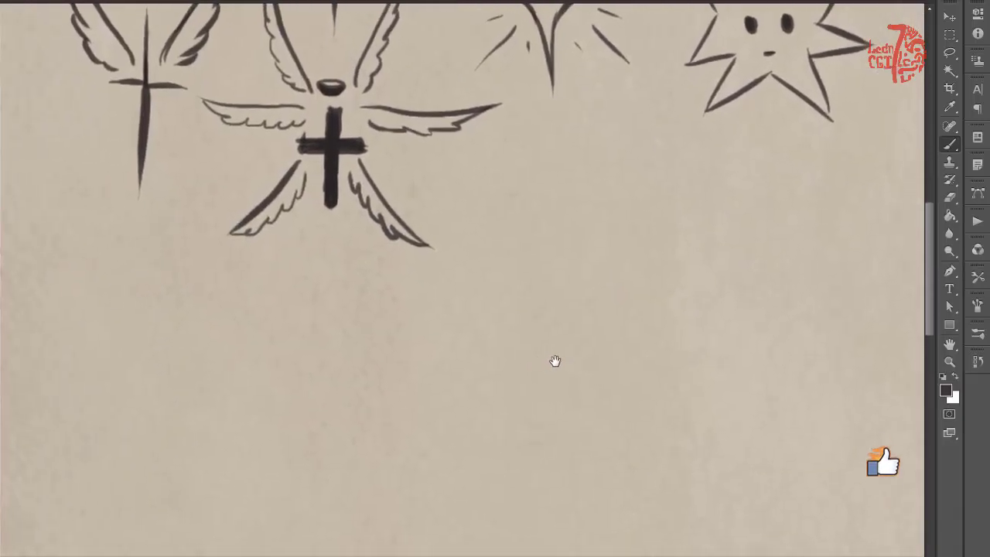
left_click_drag(129, 304, 172, 300)
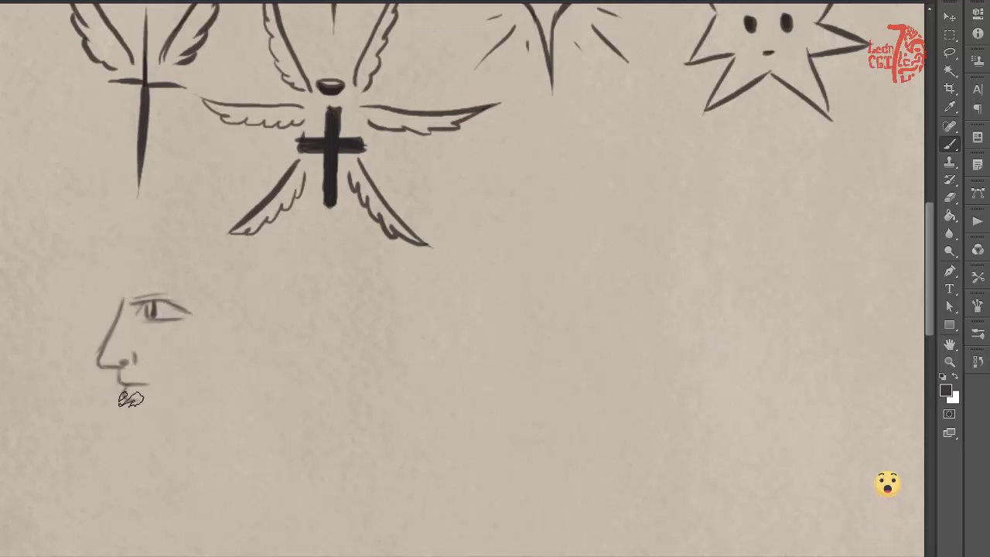
mouse_move(133, 402)
left_mouse_down()
mouse_move(139, 451)
mouse_move(235, 433)
mouse_move(255, 402)
left_mouse_up()
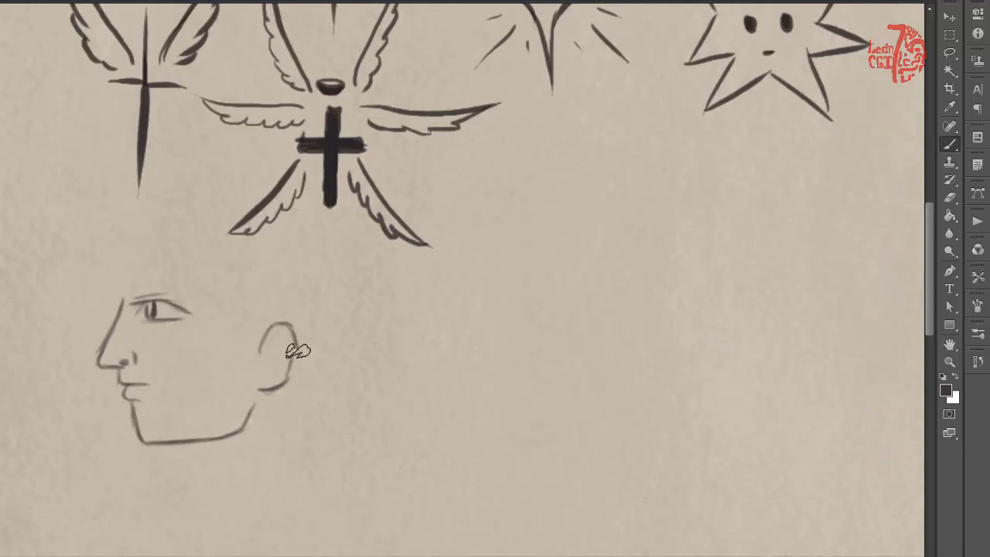
mouse_move(270, 345)
left_mouse_down()
mouse_move(281, 346)
mouse_move(282, 366)
mouse_move(249, 375)
mouse_move(253, 309)
mouse_move(244, 341)
left_mouse_up()
Draw the profile's swept fringe, the hairline down to the ear and the first tufts above the forehead.
left_click_drag(118, 295, 179, 267)
mouse_move(116, 294)
left_mouse_down()
mouse_move(171, 242)
mouse_move(227, 270)
mouse_move(232, 319)
left_mouse_up()
left_click_drag(77, 277, 167, 203)
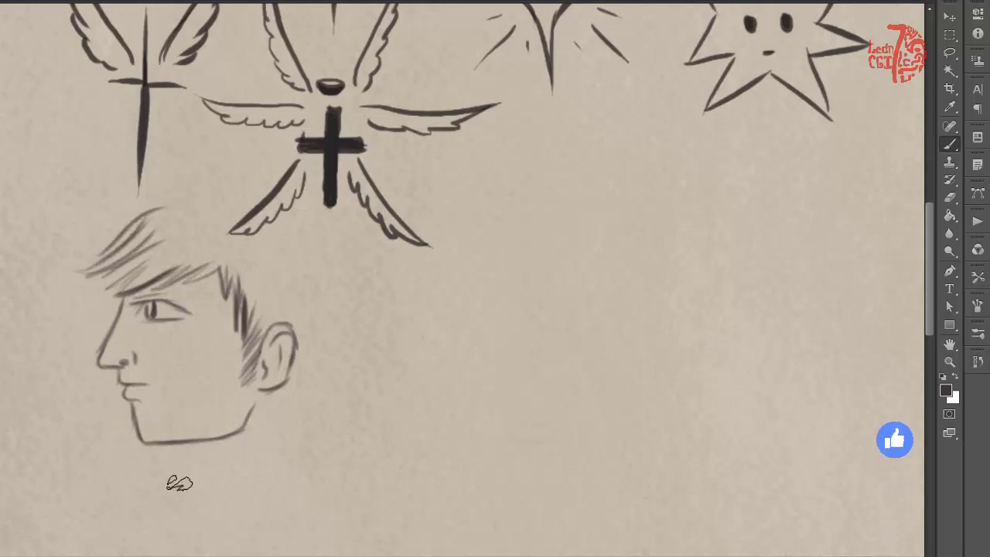
Complete the profile head with the neck, the hair at the nape and crown, and hatched shading under the jaw.
left_click_drag(178, 453, 199, 535)
left_click_drag(270, 413, 288, 479)
mouse_move(290, 380)
left_mouse_down()
mouse_move(280, 457)
mouse_move(317, 334)
left_mouse_up()
left_click_drag(309, 390, 324, 280)
left_click_drag(349, 302, 287, 224)
left_click_drag(182, 196, 105, 246)
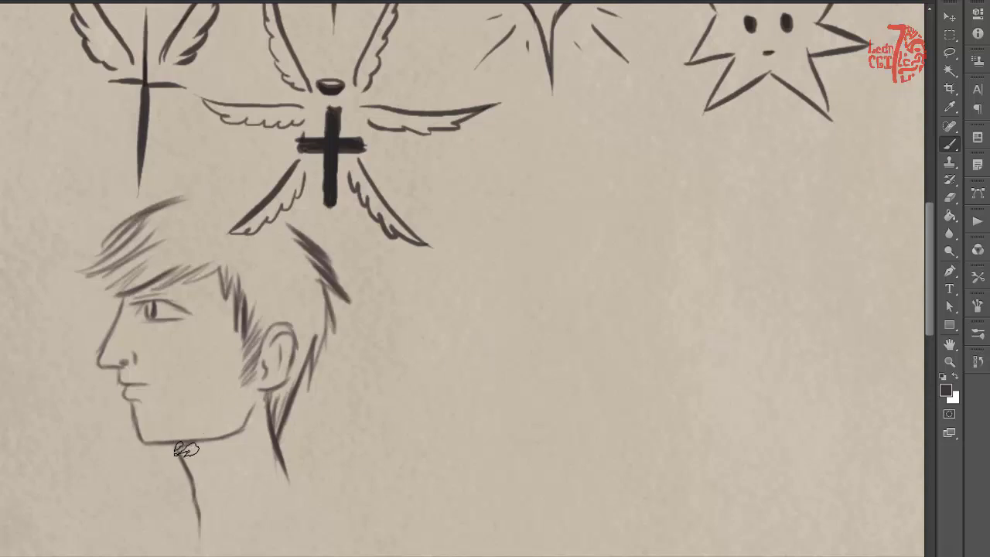
left_click_drag(248, 458, 232, 532)
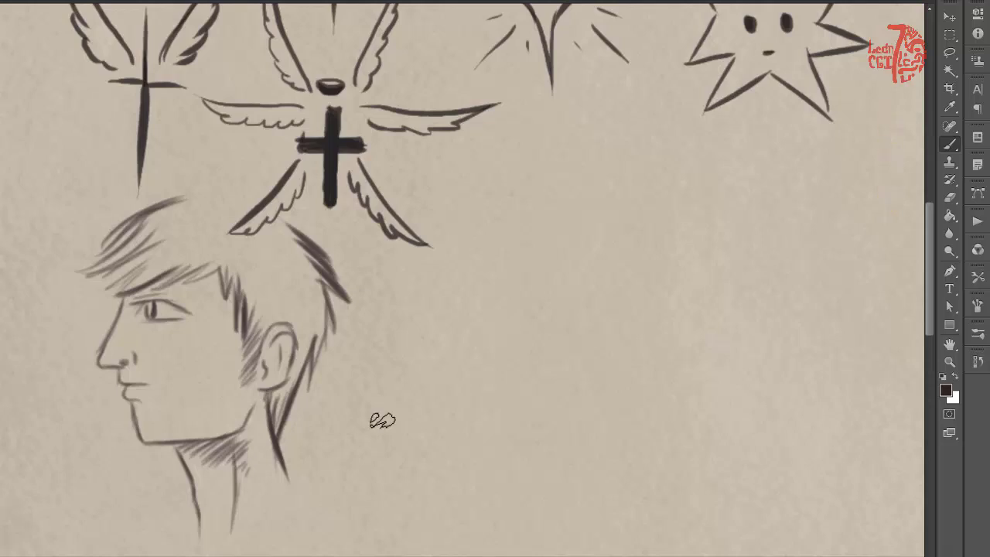
Draw a detailed eye to the right of the profile head, with lid lines, a shaded iris and a dark pupil.
left_click_drag(433, 377, 554, 305)
key("ctrl+z")
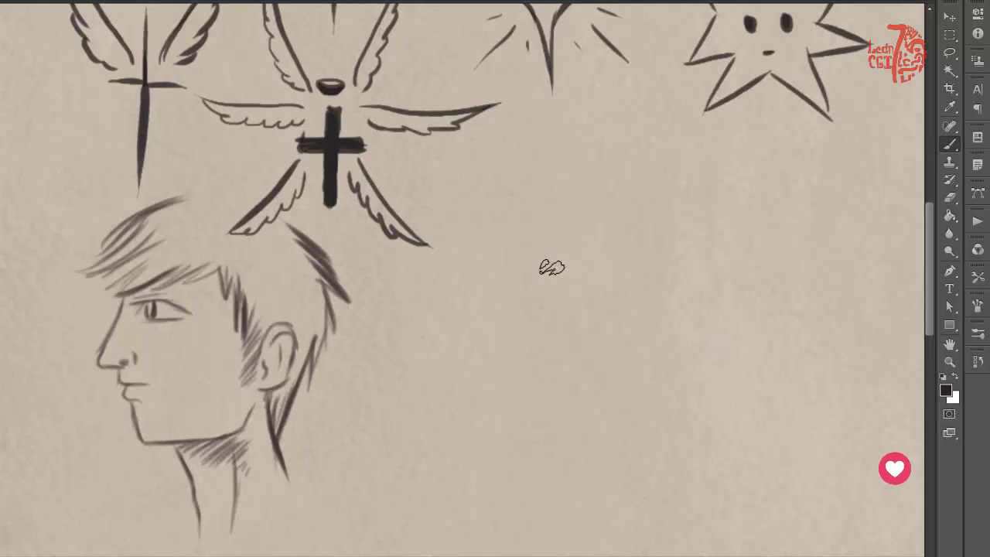
left_click_drag(476, 258, 560, 271)
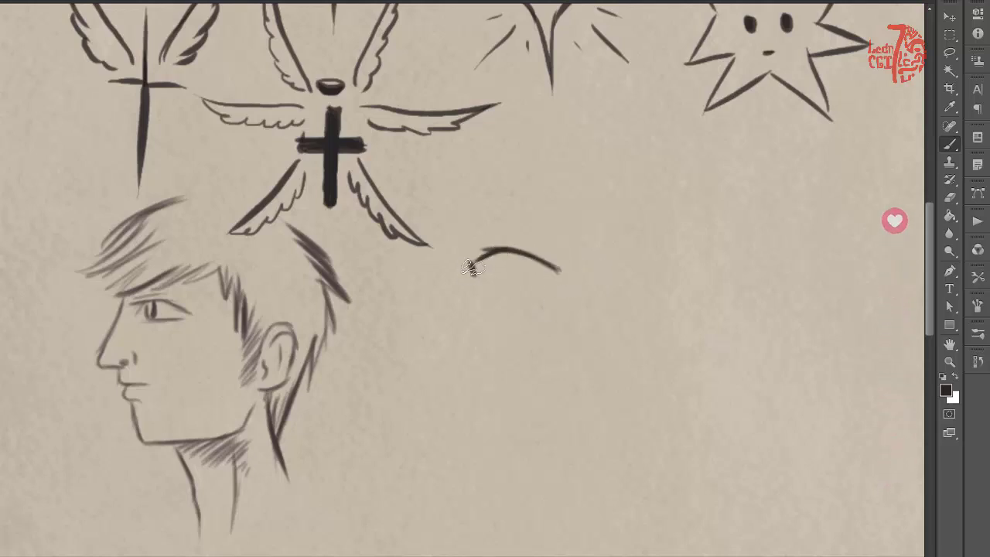
left_click_drag(470, 274, 517, 247)
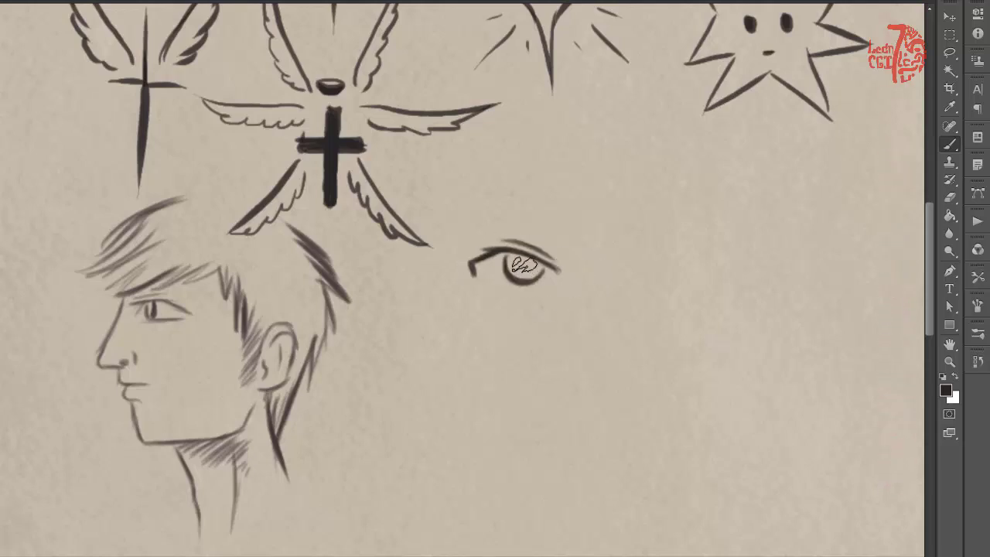
mouse_move(545, 263)
left_mouse_down()
mouse_move(523, 266)
mouse_move(537, 290)
left_mouse_up()
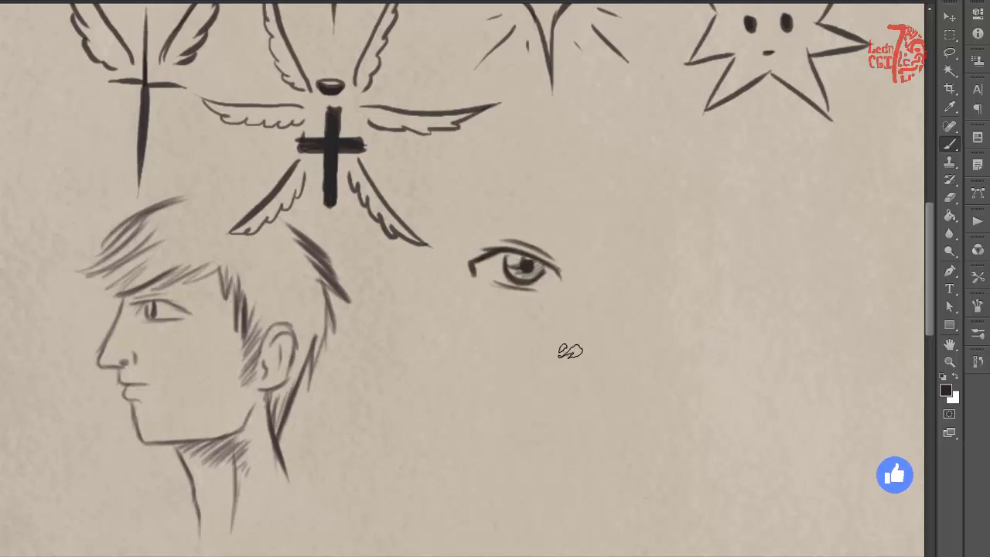
Add the front-facing face's nose and lips, and hatch shadows beside the nose, over the other eye and under the lip.
mouse_move(558, 349)
left_mouse_down()
mouse_move(585, 372)
mouse_move(612, 363)
mouse_move(628, 371)
left_mouse_up()
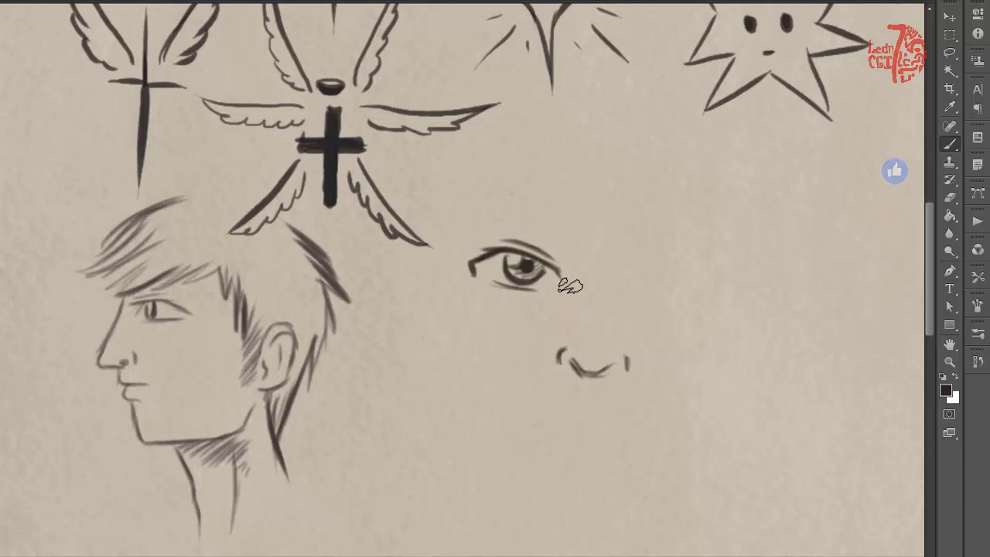
left_click_drag(576, 275, 560, 309)
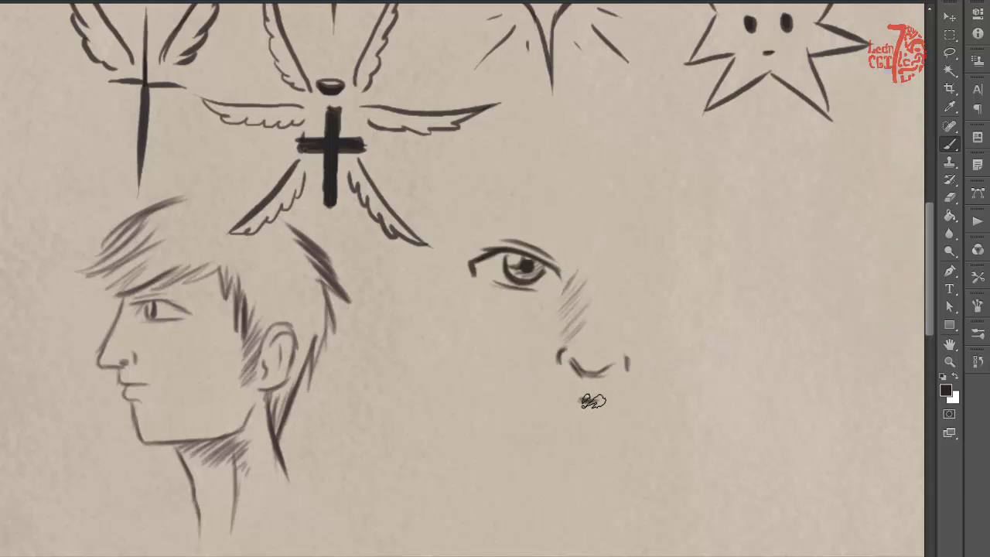
mouse_move(623, 412)
left_mouse_down()
mouse_move(594, 409)
mouse_move(585, 426)
mouse_move(603, 421)
mouse_move(570, 417)
left_mouse_up()
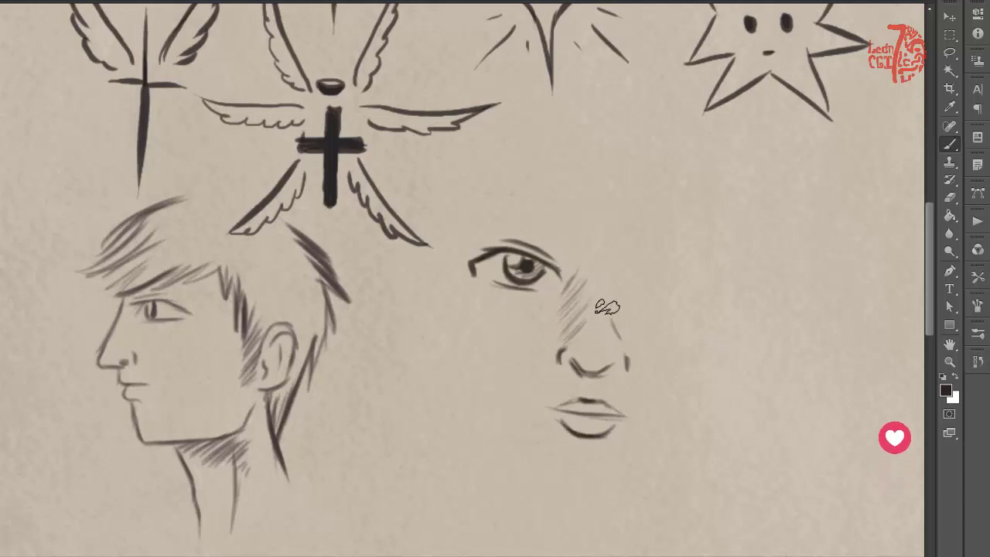
mouse_move(619, 340)
left_mouse_down()
mouse_move(626, 305)
mouse_move(649, 298)
mouse_move(654, 276)
mouse_move(643, 265)
mouse_move(662, 263)
mouse_move(706, 290)
mouse_move(630, 276)
left_mouse_up()
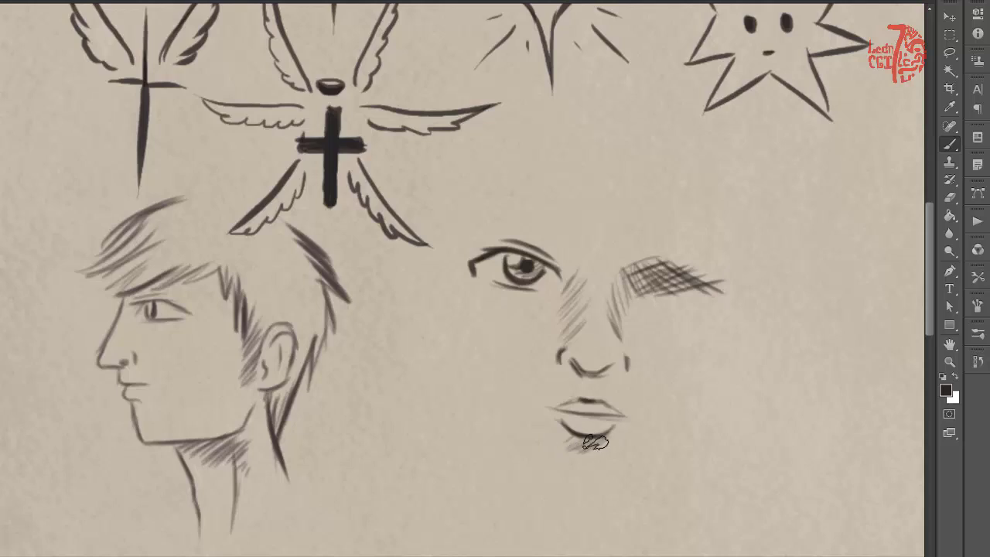
Outline the front-facing face's cheek, jaw and chin, and draw the ear beside the cheek.
mouse_move(450, 256)
left_mouse_down()
mouse_move(448, 359)
mouse_move(476, 409)
left_mouse_up()
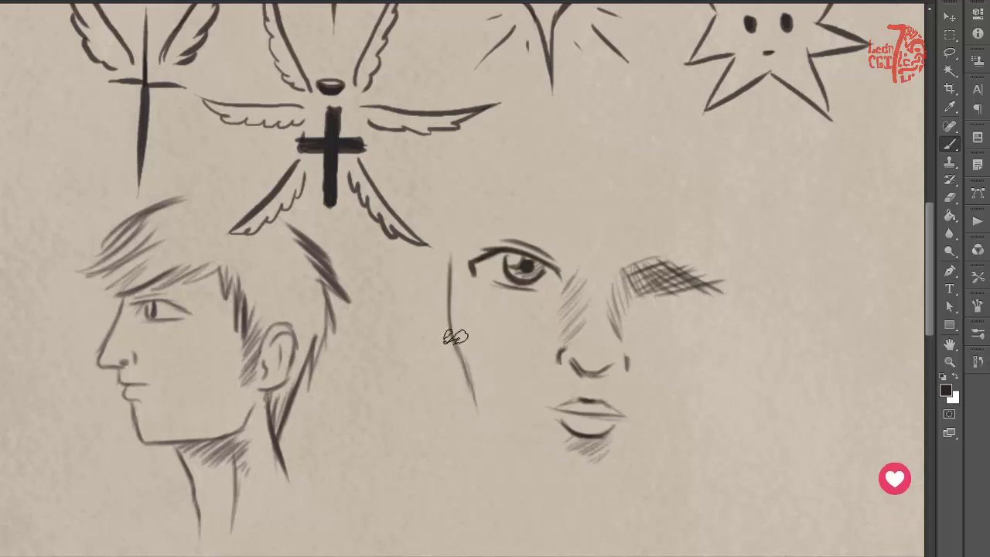
mouse_move(456, 337)
left_mouse_down()
mouse_move(496, 448)
mouse_move(540, 481)
mouse_move(619, 494)
left_mouse_up()
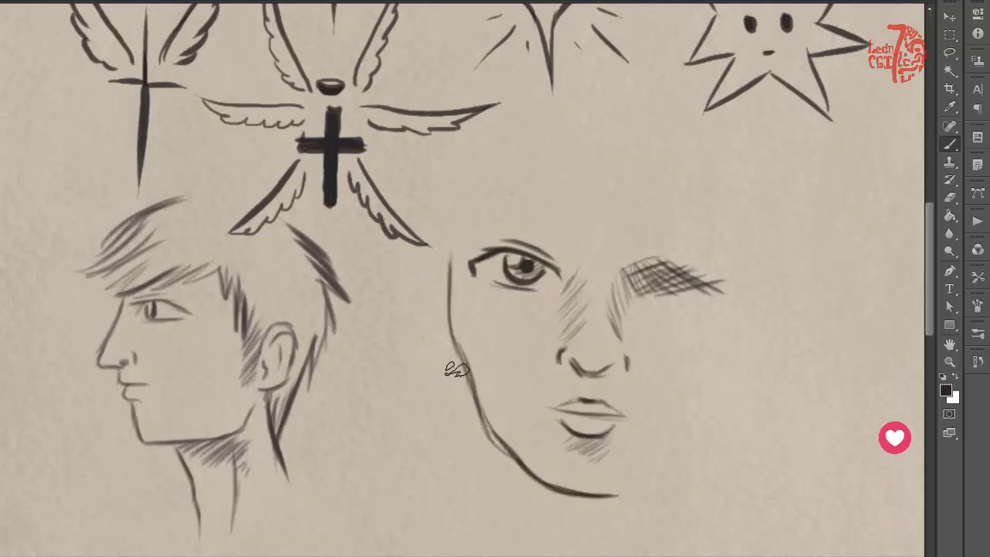
mouse_move(455, 379)
left_mouse_down()
mouse_move(422, 360)
mouse_move(413, 335)
mouse_move(418, 282)
mouse_move(449, 276)
left_mouse_up()
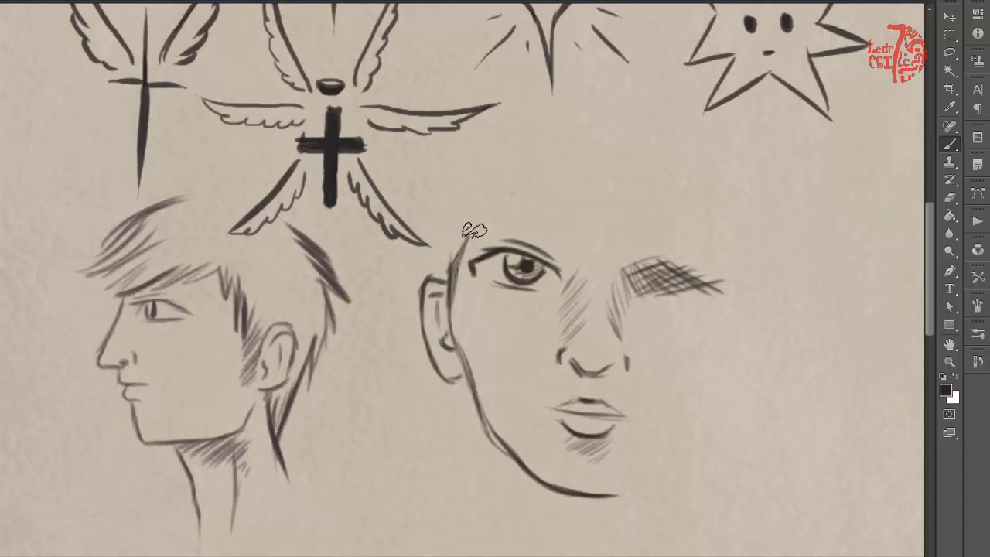
Draw short cropped hair on the front-facing head, with a jagged hairline, outer contour and hatched strands.
left_click_drag(483, 208, 511, 185)
left_click_drag(510, 191, 605, 202)
left_click_drag(616, 200, 632, 196)
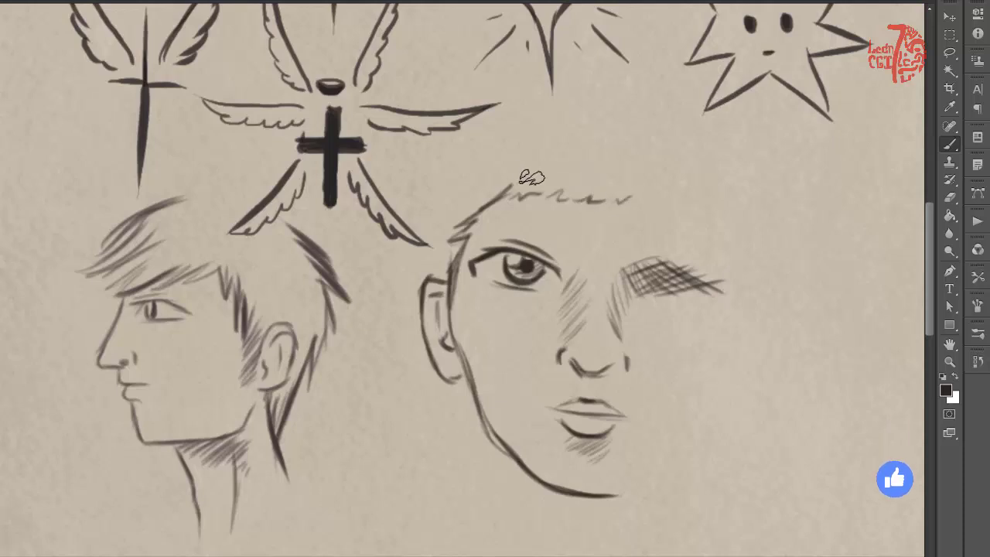
mouse_move(477, 196)
left_mouse_down()
mouse_move(444, 227)
mouse_move(430, 271)
left_mouse_up()
mouse_move(486, 186)
left_mouse_down()
mouse_move(450, 221)
mouse_move(532, 159)
left_mouse_up()
mouse_move(526, 151)
left_mouse_down()
mouse_move(503, 187)
mouse_move(581, 155)
left_mouse_up()
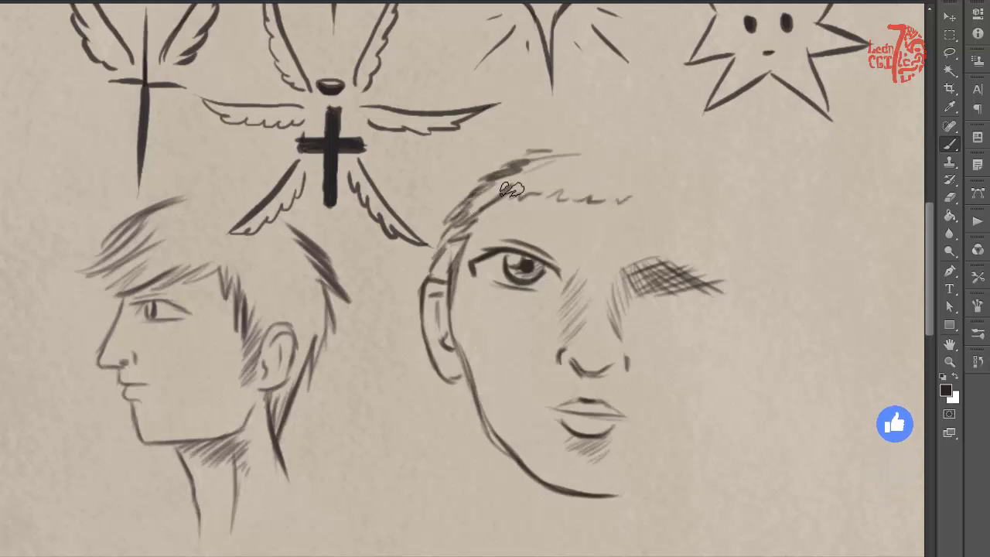
left_click_drag(514, 190, 551, 166)
left_click_drag(547, 188, 580, 169)
Add strokes below the ear, draw the front-facing head's neck and hatch the shadow under the chin.
left_click_drag(462, 377, 475, 405)
left_click_drag(514, 490, 509, 462)
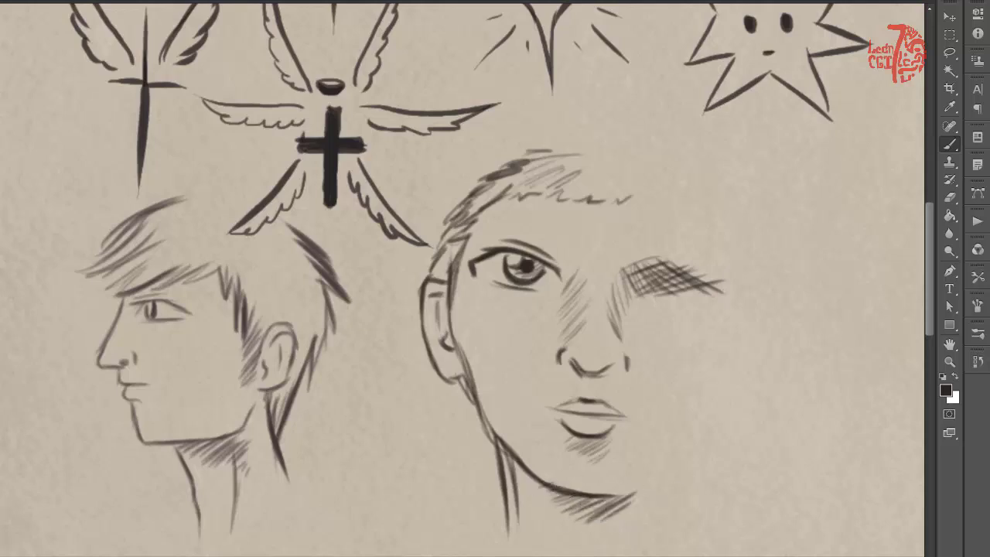
Add cheek and mouth crease lines to the front-facing head and paint a thick, dark eyebrow above the open eye.
left_click_drag(616, 283, 373, 286)
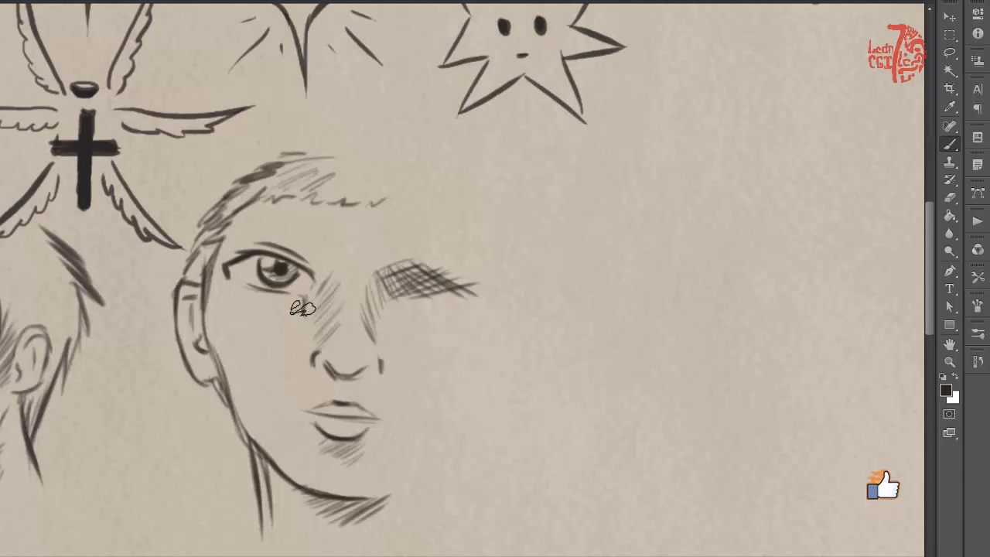
left_click_drag(300, 298, 299, 362)
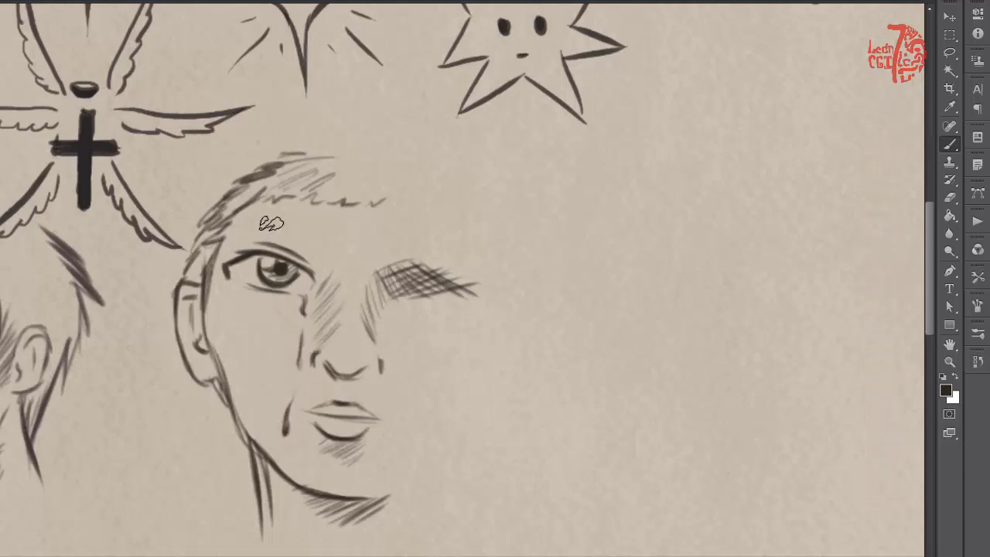
left_click_drag(236, 237, 302, 231)
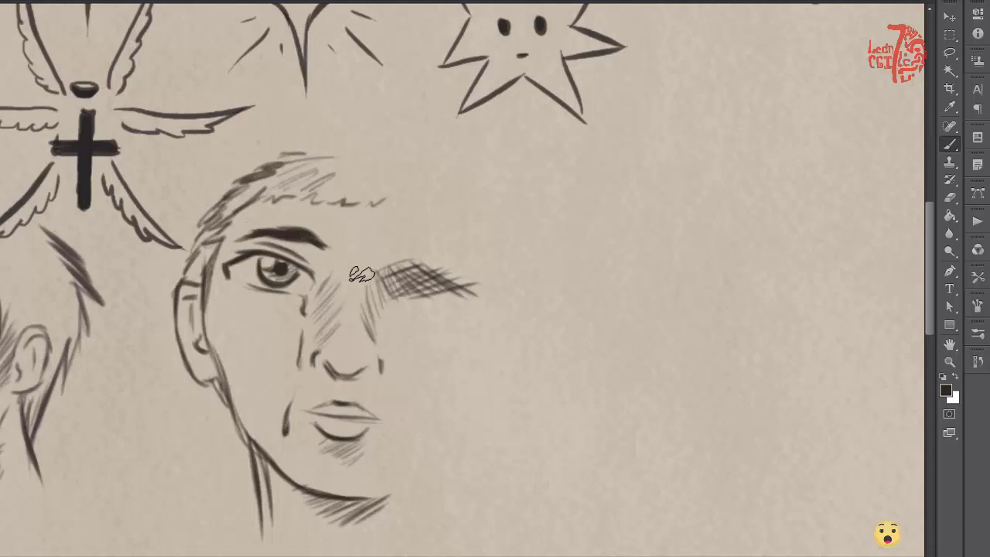
Draw a small narrow eye in side view with a feathery eyebrow in the empty area beside the front-facing head.
mouse_move(566, 286)
left_mouse_down()
mouse_move(515, 320)
mouse_move(426, 296)
left_mouse_up()
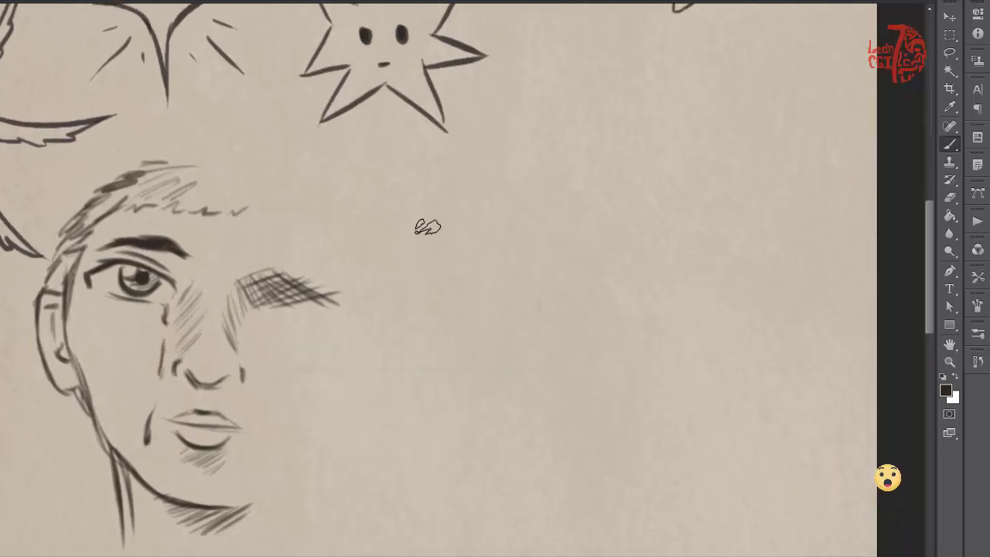
mouse_move(417, 236)
left_mouse_down()
mouse_move(429, 269)
mouse_move(450, 229)
left_mouse_up()
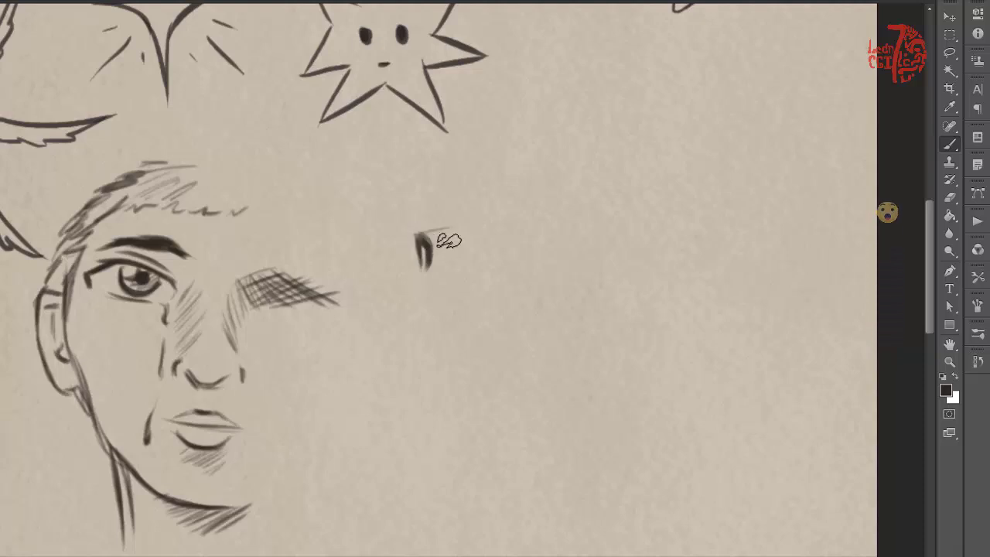
left_click_drag(425, 271, 446, 267)
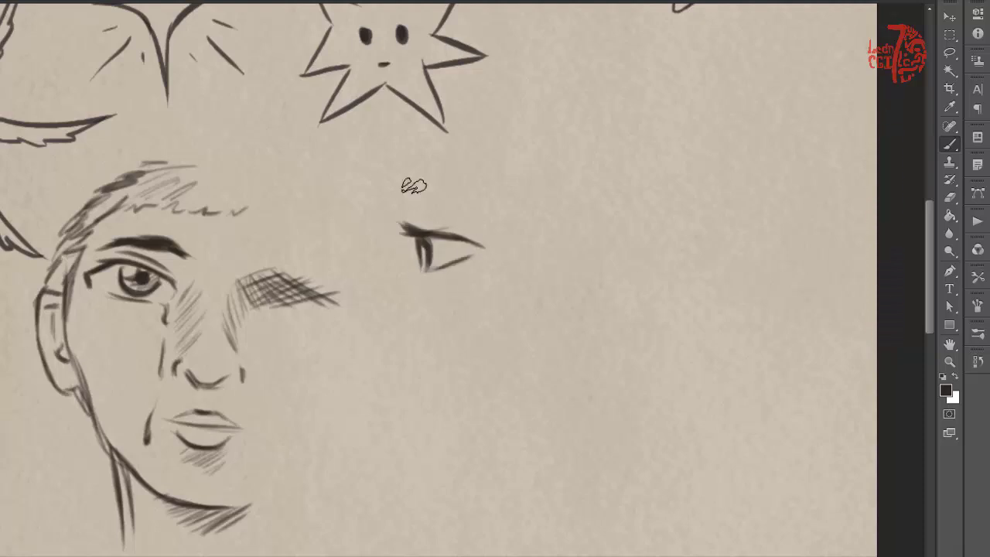
left_click_drag(453, 199, 511, 207)
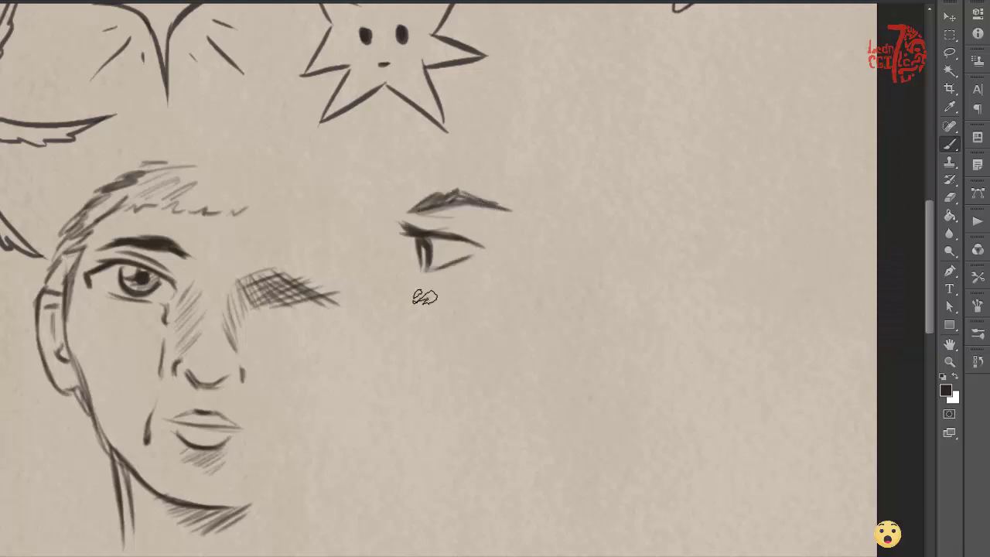
Draw a larger side-view eye facing the opposite way below the narrow one, with a dark iris, lashes and thick eyebrow.
mouse_move(431, 393)
left_mouse_down()
mouse_move(463, 340)
mouse_move(479, 338)
left_mouse_up()
mouse_move(436, 379)
left_mouse_down()
mouse_move(447, 414)
mouse_move(491, 418)
left_mouse_up()
left_click_drag(488, 351, 494, 398)
mouse_move(474, 386)
left_mouse_down()
mouse_move(489, 406)
mouse_move(495, 380)
mouse_move(482, 375)
mouse_move(479, 388)
left_mouse_up()
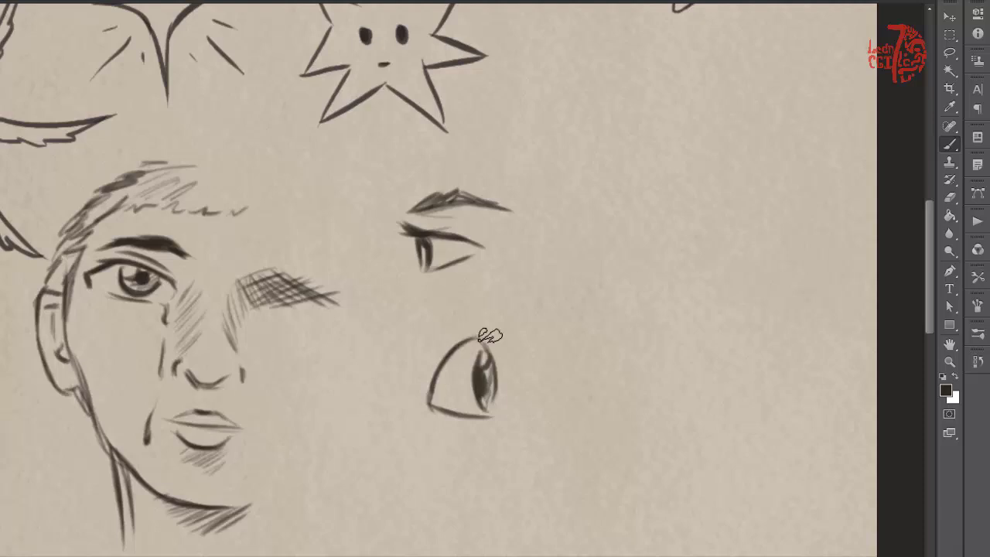
left_click_drag(500, 316, 462, 346)
mouse_move(413, 303)
left_mouse_down()
mouse_move(495, 289)
mouse_move(504, 298)
mouse_move(404, 315)
mouse_move(472, 289)
mouse_move(414, 307)
left_mouse_up()
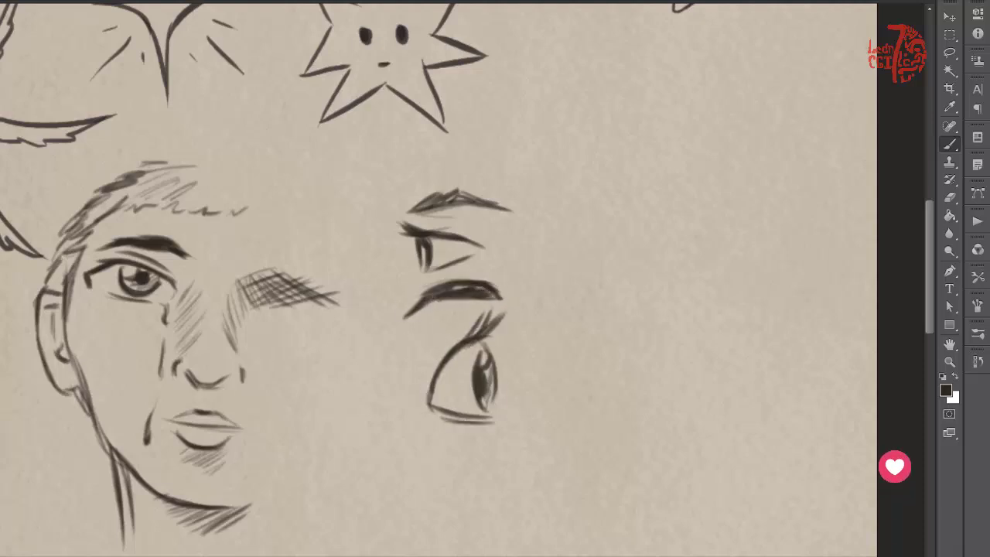
Draw a half-closed front-view eye with a heavy, filled eyebrow between the star with the face and the hand.
left_click_drag(502, 482, 487, 444)
mouse_move(564, 279)
left_mouse_down()
mouse_move(517, 382)
mouse_move(504, 449)
left_mouse_up()
left_click_drag(431, 240, 536, 231)
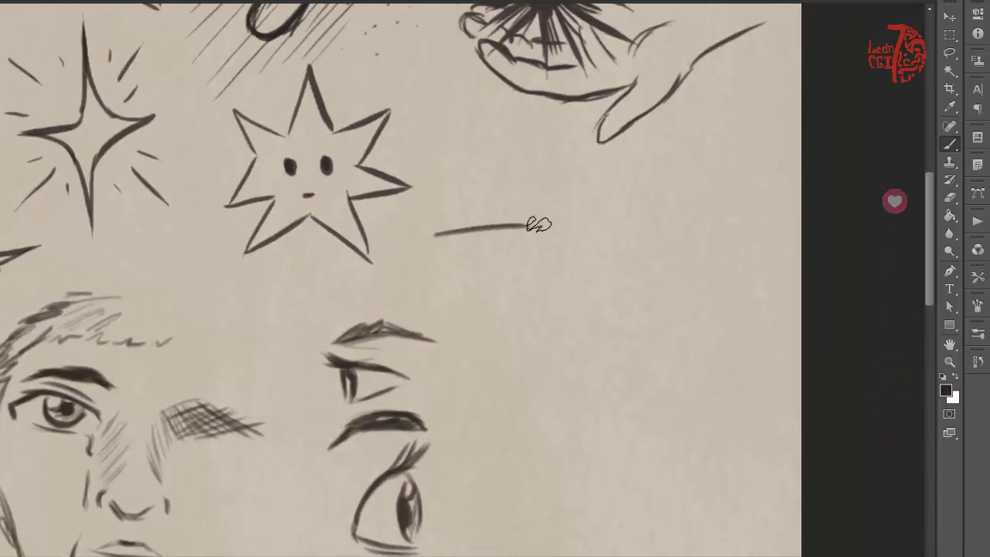
left_click_drag(438, 249, 519, 246)
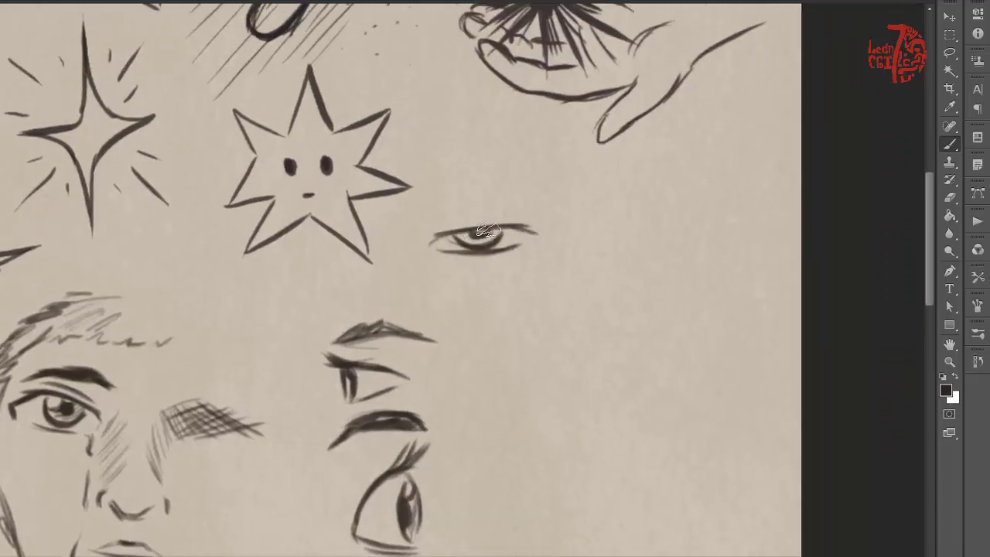
left_click_drag(439, 225, 535, 225)
mouse_move(429, 194)
left_mouse_down()
mouse_move(490, 187)
mouse_move(537, 200)
left_mouse_up()
mouse_move(467, 174)
left_mouse_down()
mouse_move(533, 198)
mouse_move(405, 204)
mouse_move(531, 186)
left_mouse_up()
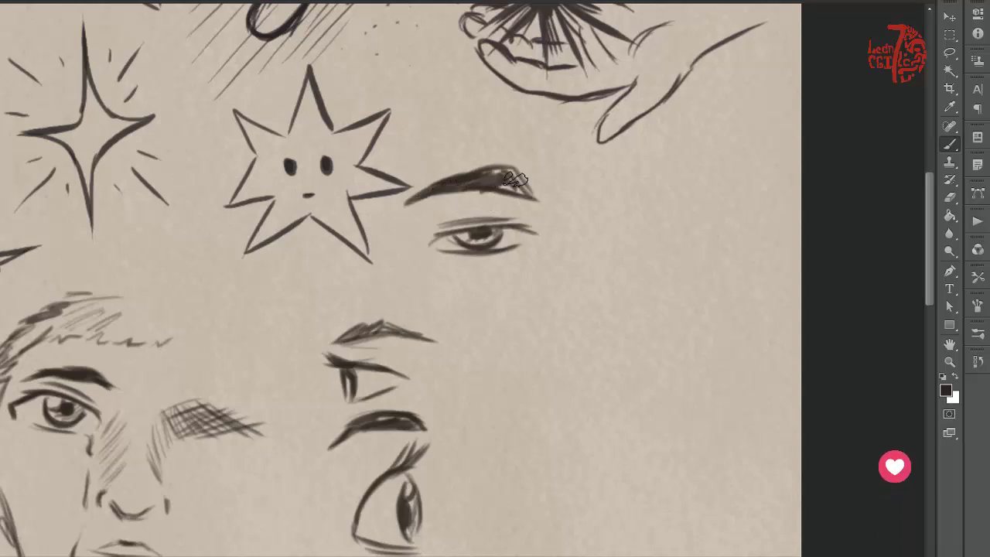
Draw a partial face below the half-closed eye: a wide-open eye with a small ring pupil, hatched brow, nose and lips.
mouse_move(519, 311)
left_mouse_down()
mouse_move(570, 283)
mouse_move(628, 296)
left_mouse_up()
left_click_drag(544, 276, 611, 280)
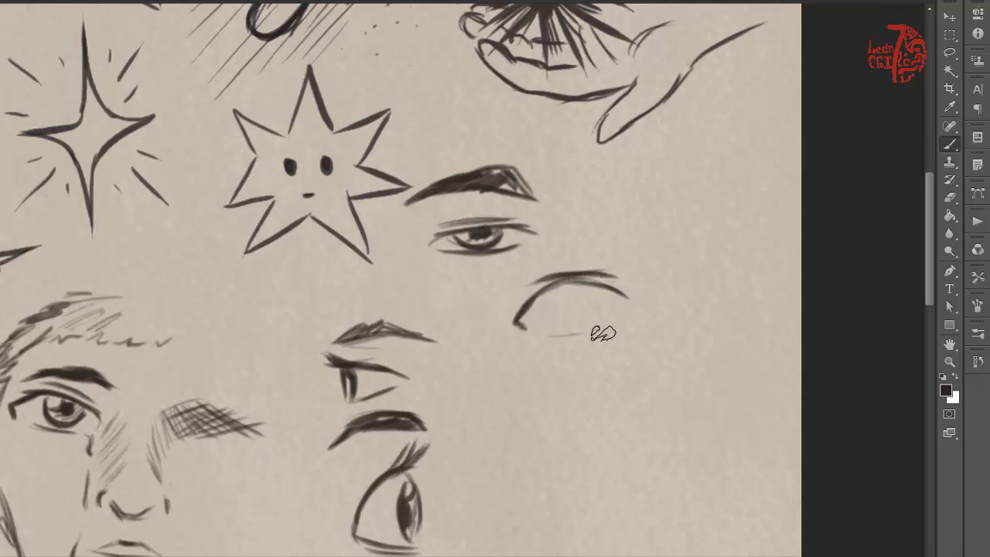
left_click_drag(539, 332, 620, 323)
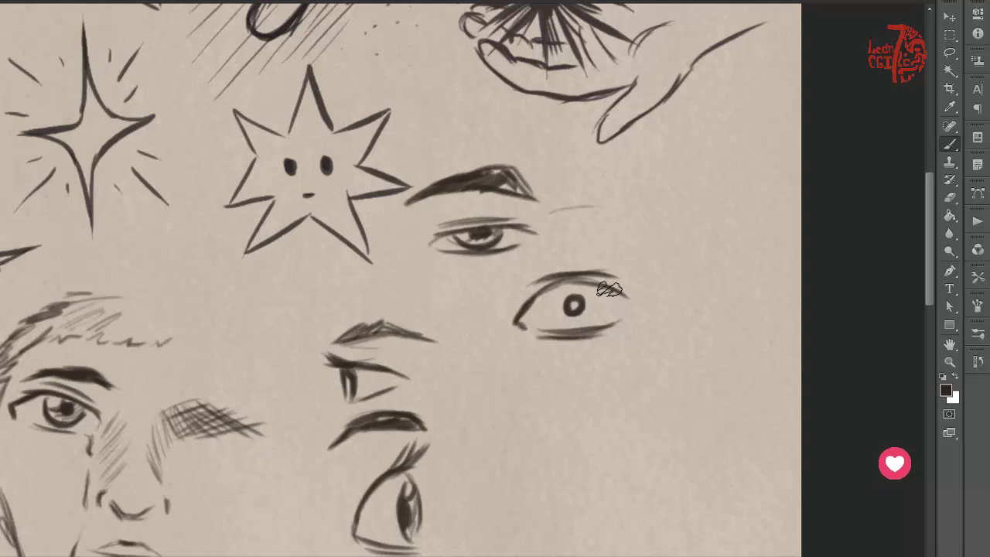
mouse_move(513, 291)
left_mouse_down()
mouse_move(626, 252)
mouse_move(652, 375)
left_mouse_up()
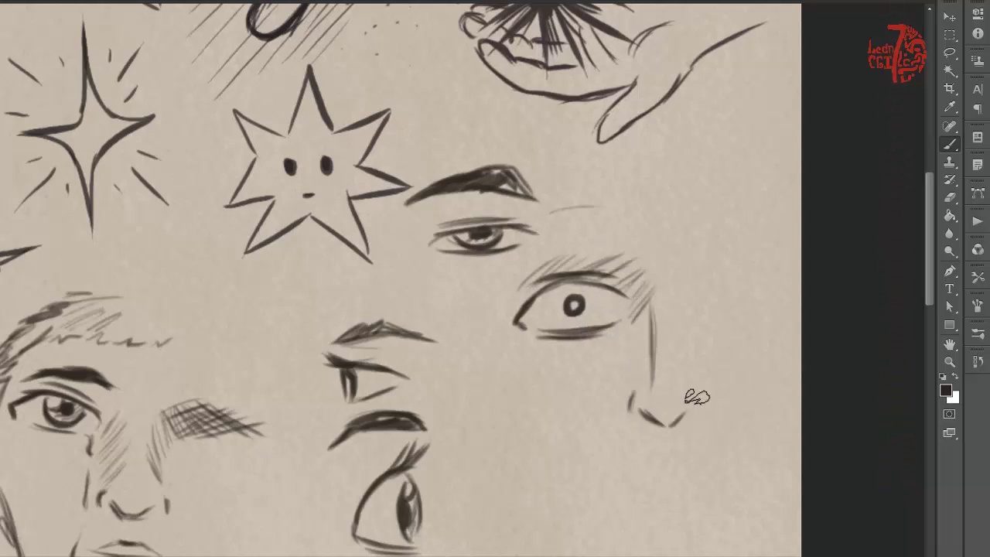
left_click_drag(661, 465, 611, 467)
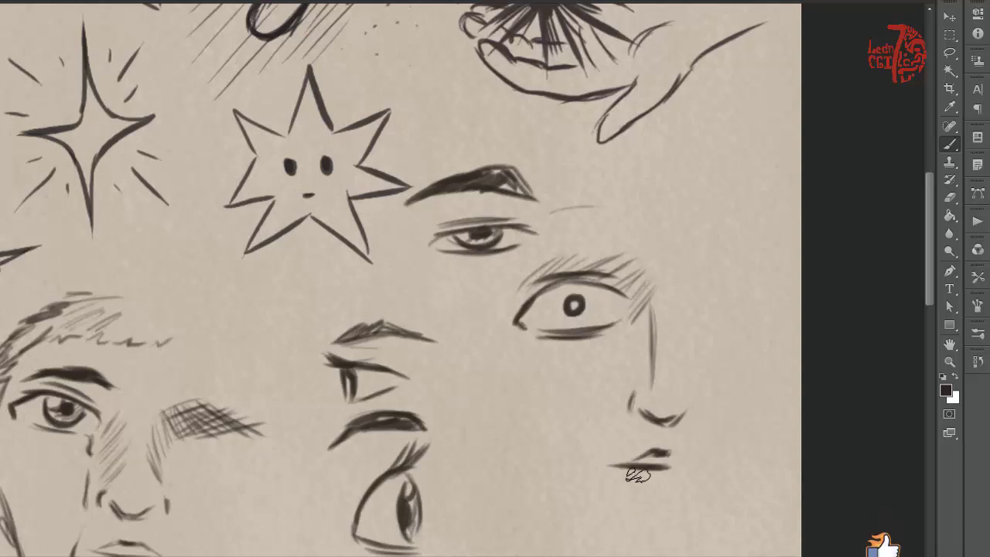
left_click_drag(674, 484, 642, 485)
Draw a slanted almond-shaped eye with a dark iris between the large side-view eye and the partial face's lips.
left_click_drag(397, 546, 682, 177)
left_click_drag(757, 202, 485, 396)
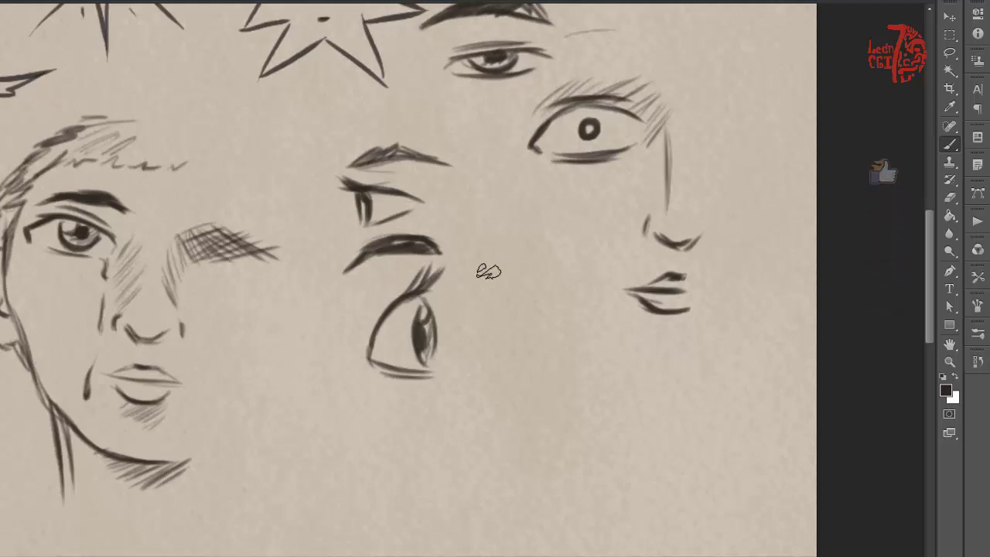
left_click_drag(484, 274, 558, 256)
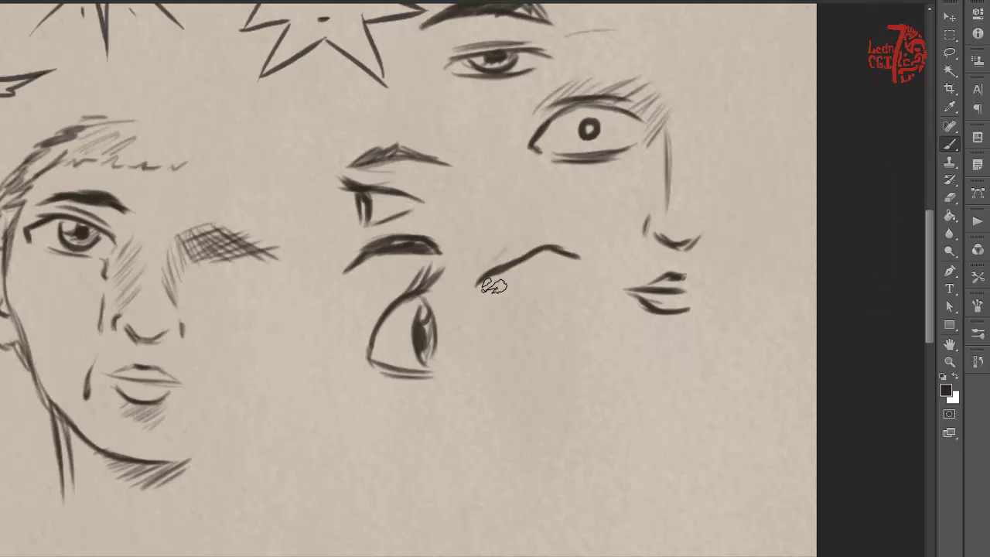
mouse_move(493, 286)
left_mouse_down()
mouse_move(562, 270)
mouse_move(544, 267)
left_mouse_up()
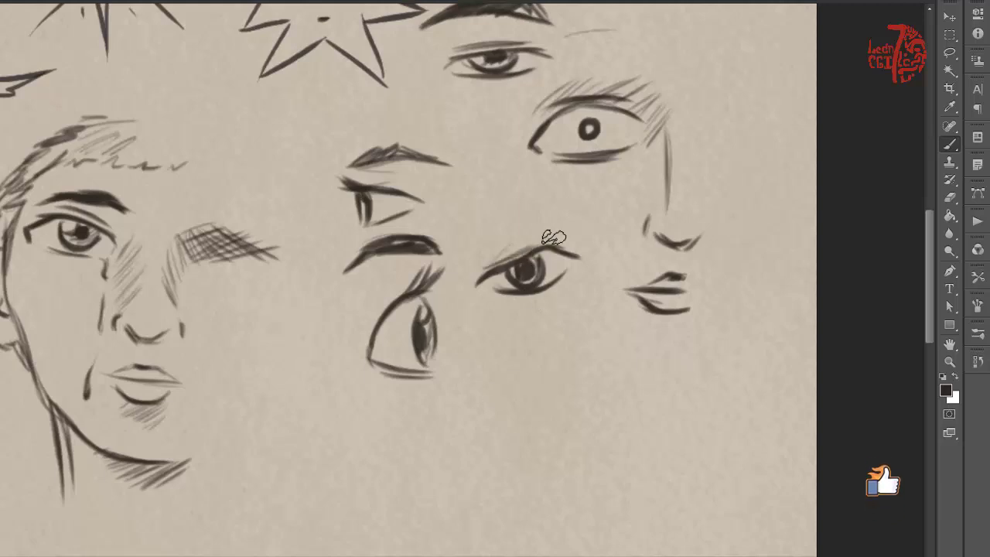
Draw a tilted five-pointed star below the profile head, thicken its lower edges and add a small face near one side.
left_click_drag(356, 480, 543, 517)
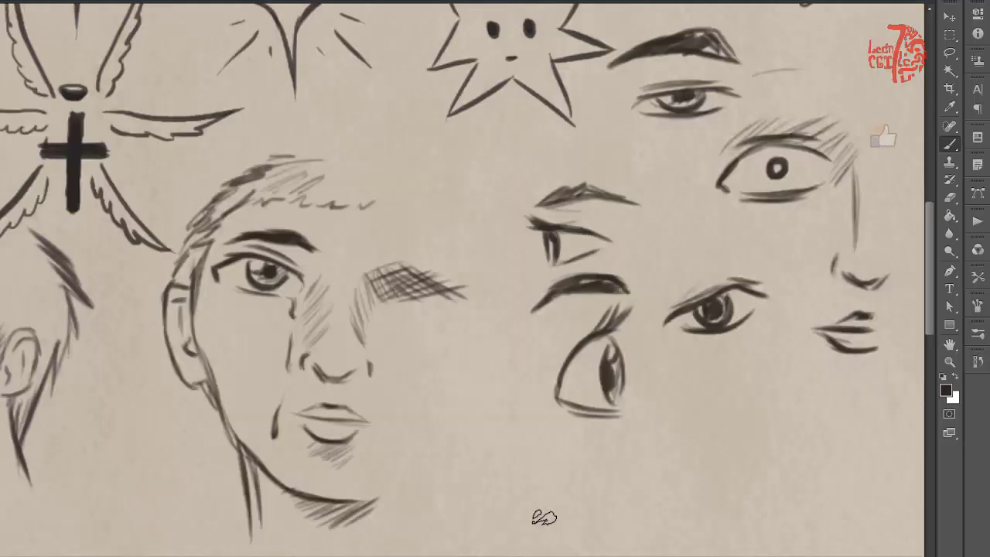
mouse_move(563, 353)
left_mouse_down()
mouse_move(444, 446)
mouse_move(530, 318)
left_mouse_up()
left_click_drag(241, 471, 502, 288)
left_click_drag(404, 517, 433, 339)
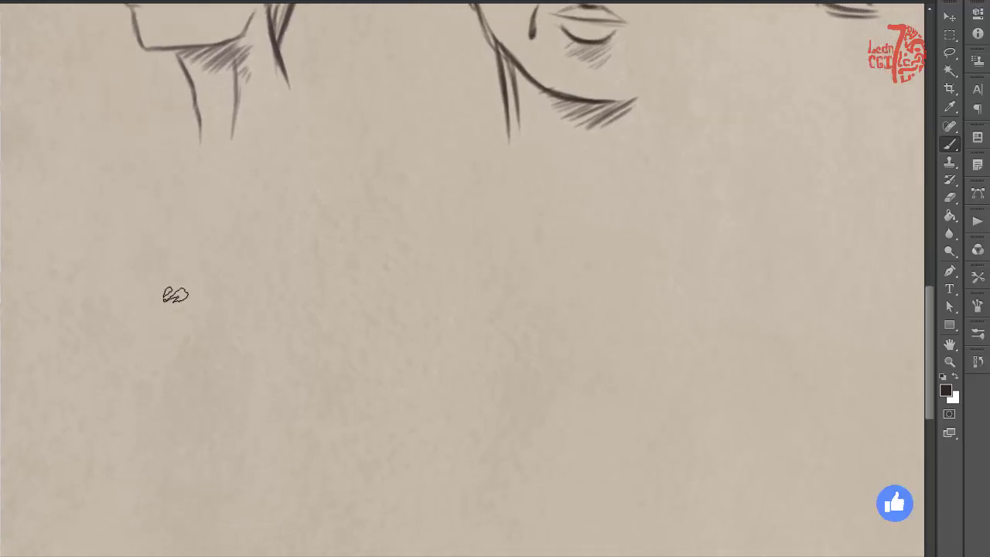
mouse_move(149, 267)
left_mouse_down()
mouse_move(186, 321)
mouse_move(158, 325)
left_mouse_up()
mouse_move(150, 267)
left_mouse_down()
mouse_move(149, 357)
mouse_move(133, 387)
mouse_move(165, 394)
mouse_move(220, 464)
mouse_move(223, 425)
mouse_move(308, 434)
left_mouse_up()
left_click_drag(202, 300, 305, 283)
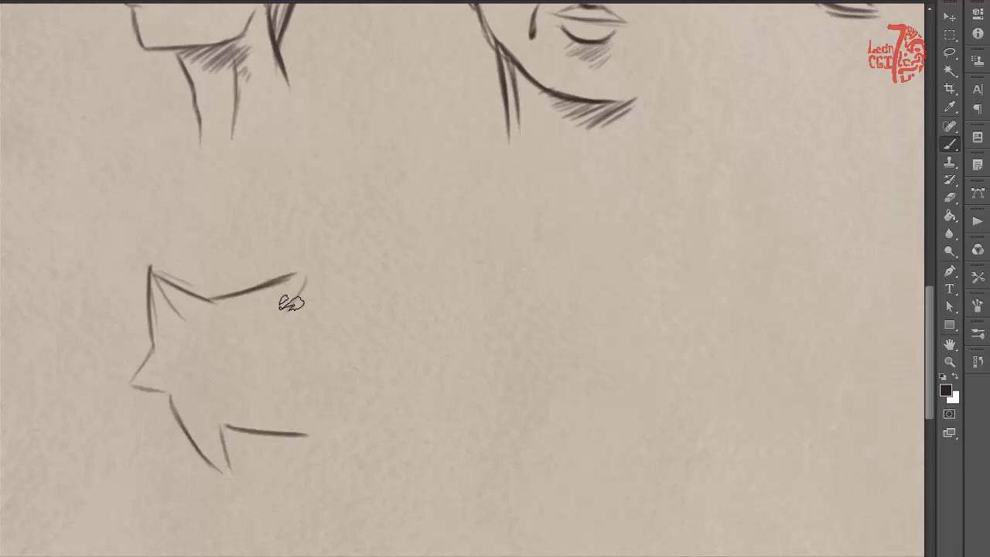
mouse_move(271, 338)
left_mouse_down()
mouse_move(232, 425)
mouse_move(329, 404)
mouse_move(222, 427)
left_mouse_up()
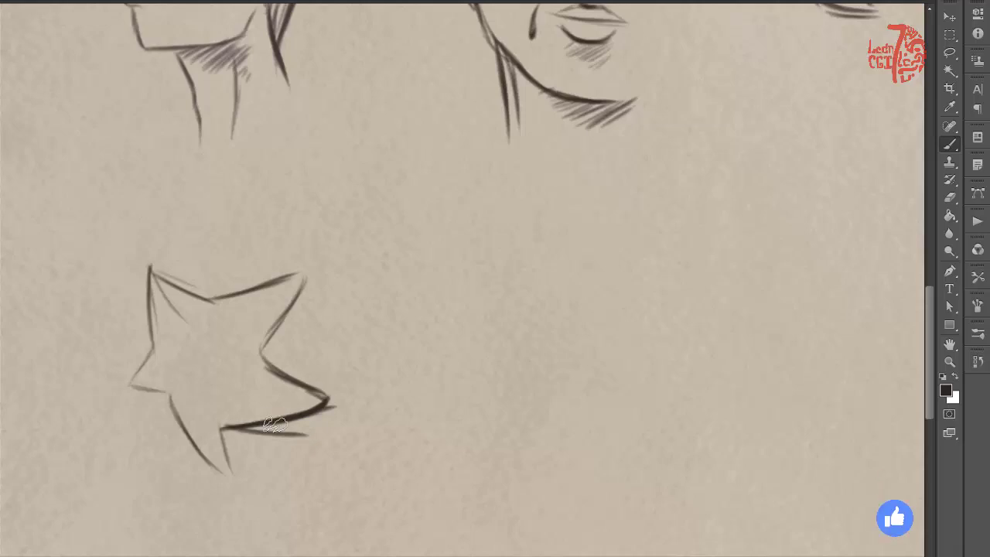
left_click_drag(158, 393, 238, 478)
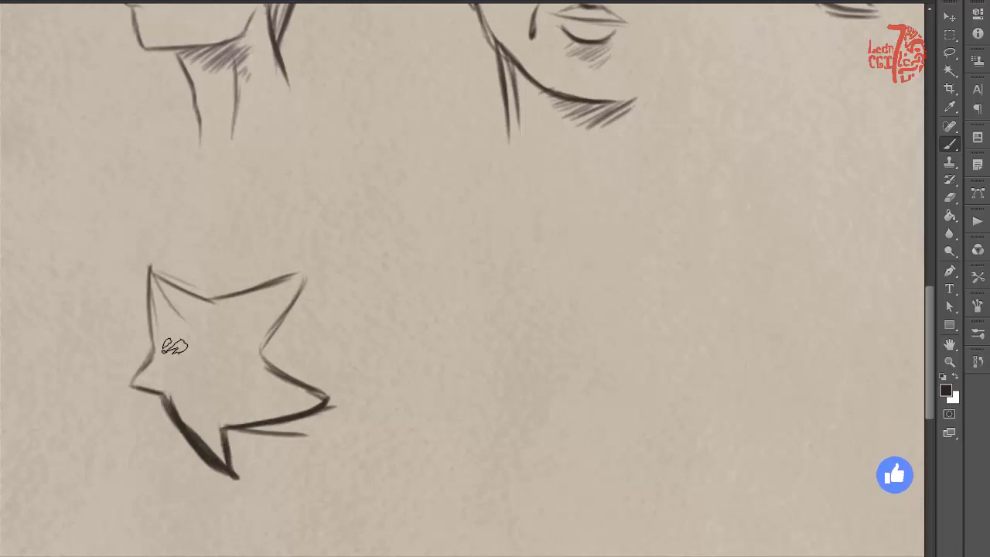
mouse_move(167, 357)
left_mouse_down()
mouse_move(175, 340)
mouse_move(218, 319)
mouse_move(177, 360)
mouse_move(179, 348)
left_mouse_up()
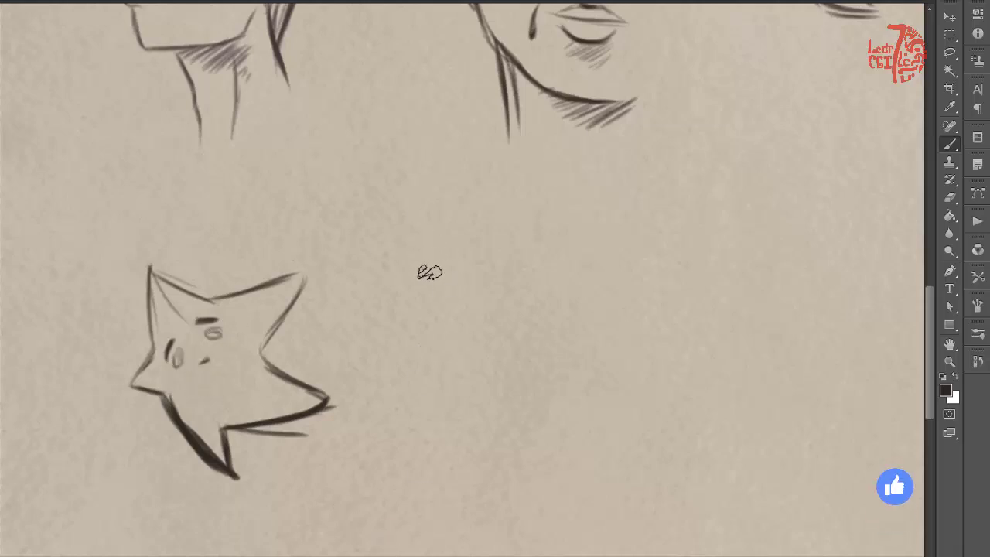
Draw a second five-pointed star beside the tilted one, with brows, blushing cheeks and a tiny mouth, and hatch two arms.
left_click_drag(415, 275, 501, 255)
left_click_drag(423, 282, 424, 299)
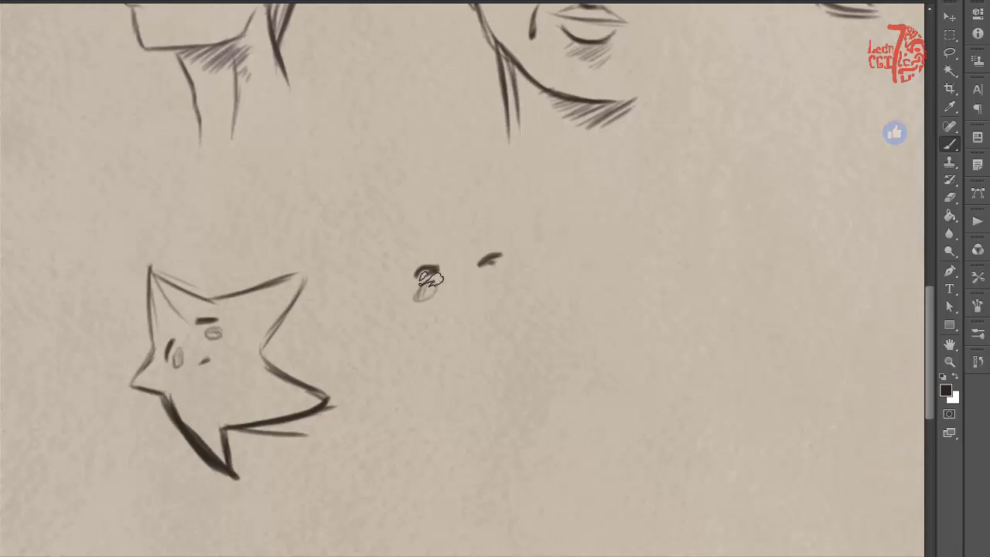
left_click_drag(486, 271, 489, 285)
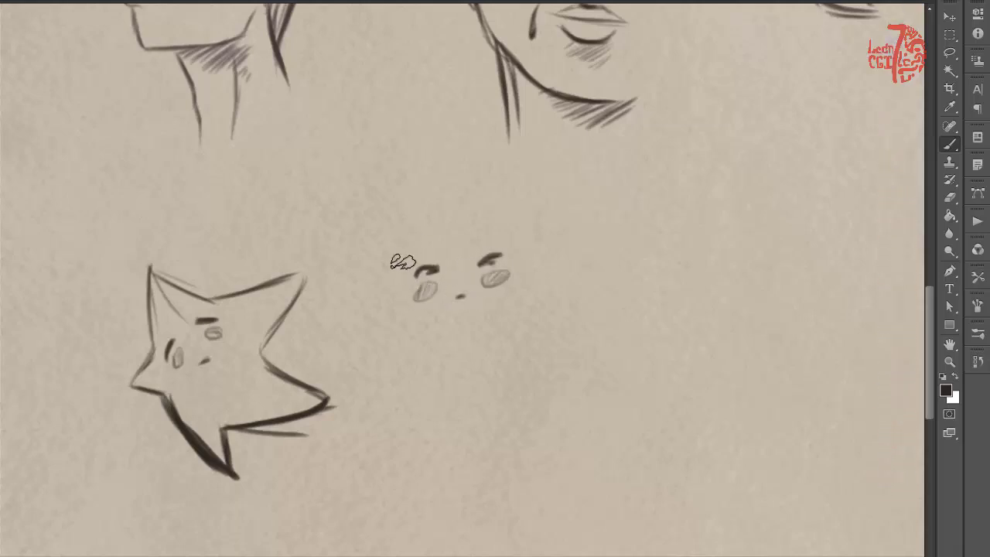
mouse_move(396, 269)
left_mouse_down()
mouse_move(411, 334)
mouse_move(570, 364)
left_mouse_up()
mouse_move(407, 271)
left_mouse_down()
mouse_move(420, 214)
mouse_move(586, 221)
mouse_move(564, 301)
mouse_move(592, 356)
mouse_move(545, 357)
left_mouse_up()
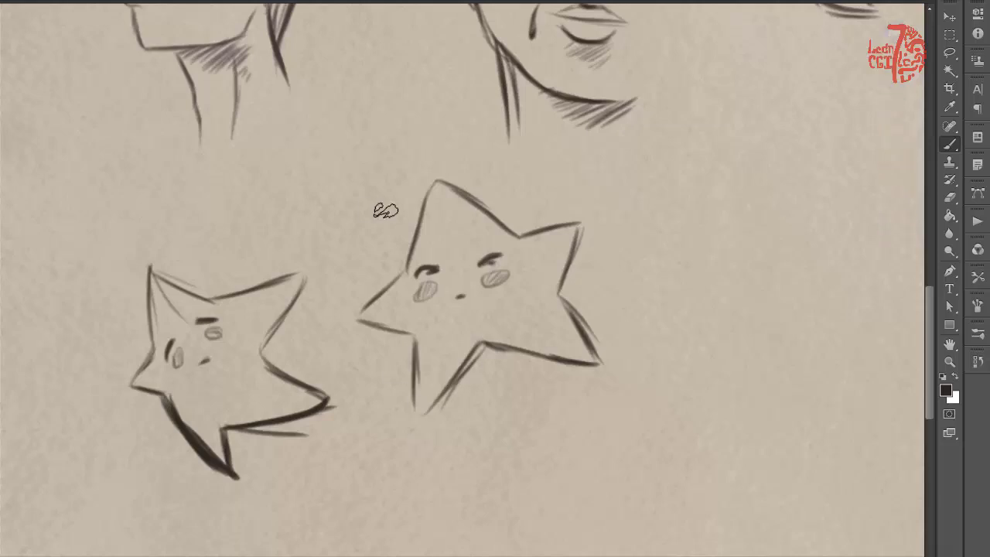
left_click_drag(424, 228, 410, 267)
left_click_drag(441, 343, 422, 409)
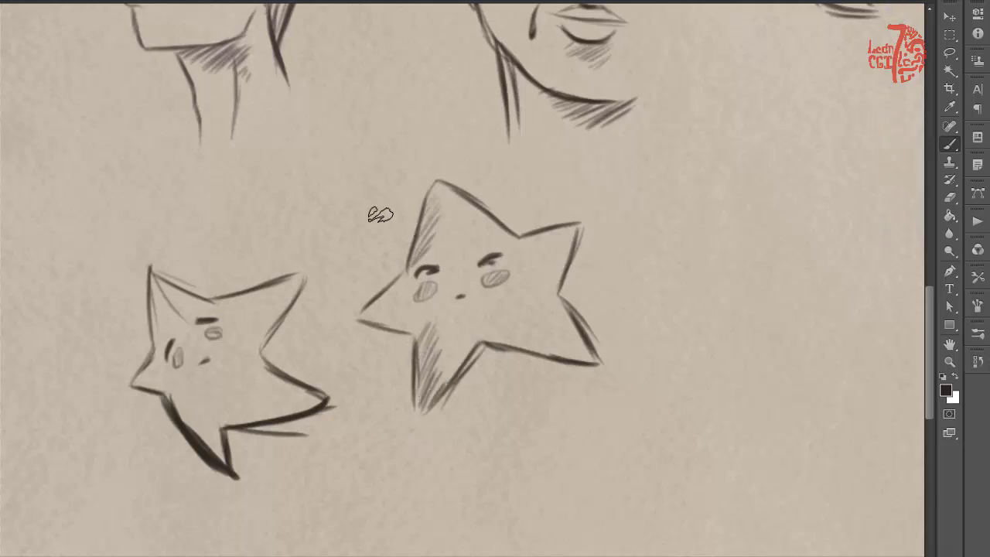
Sketch the top face of a box in perspective in the empty area below the separate eye drawings.
left_click_drag(359, 224, 371, 348)
left_click_drag(610, 400, 337, 356)
mouse_move(339, 151)
left_mouse_down()
mouse_move(499, 278)
mouse_move(536, 131)
left_mouse_up()
left_click_drag(442, 112, 646, 202)
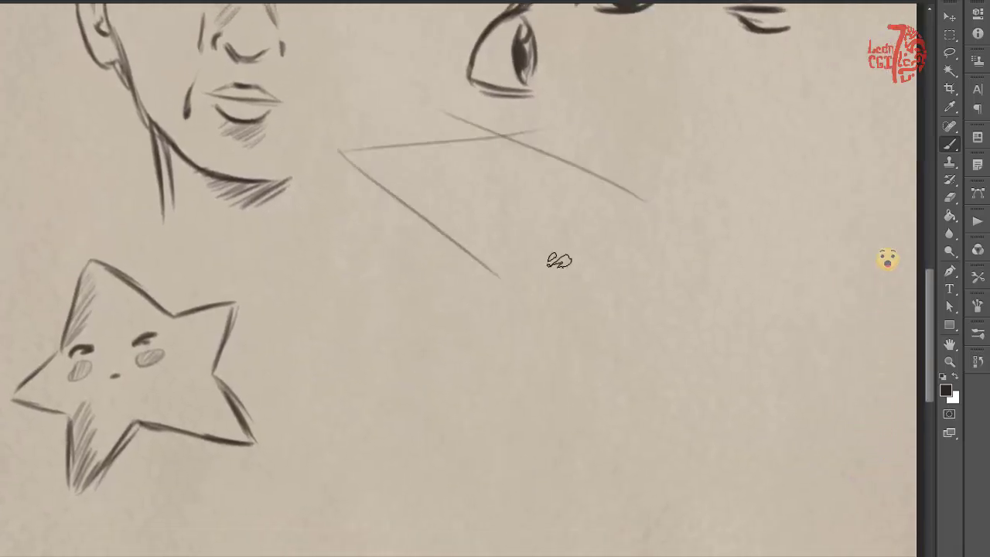
left_click_drag(464, 251, 543, 300)
left_click_drag(502, 133, 635, 226)
left_click_drag(659, 208, 541, 299)
Complete the perspective box with its three visible vertical edges and its two lower edges.
left_click_drag(344, 155, 360, 383)
left_click_drag(543, 301, 545, 468)
left_click_drag(363, 371, 357, 453)
left_click_drag(357, 429, 484, 510)
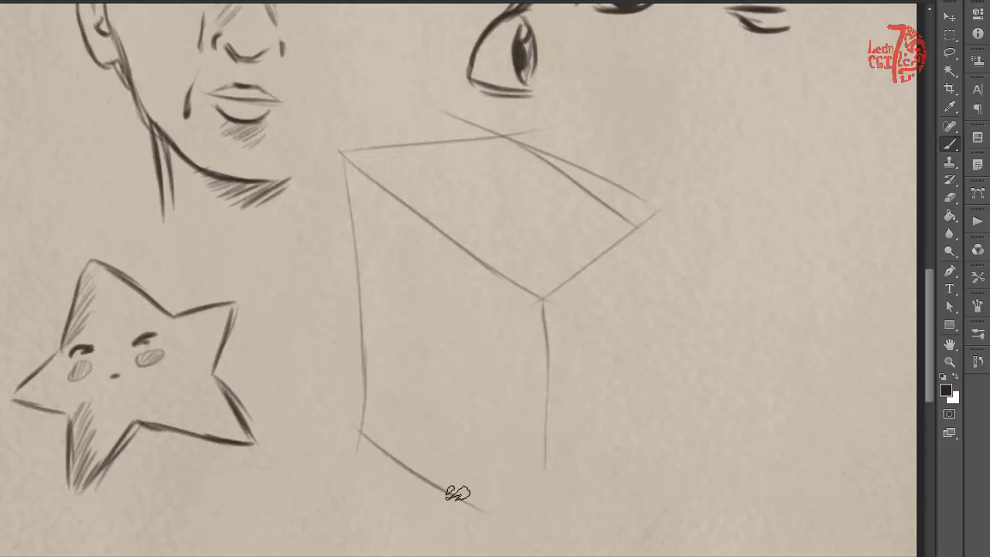
left_click_drag(373, 447, 530, 534)
mouse_move(555, 528)
left_mouse_down()
mouse_move(545, 308)
mouse_move(753, 335)
left_mouse_up()
left_click_drag(665, 226, 682, 394)
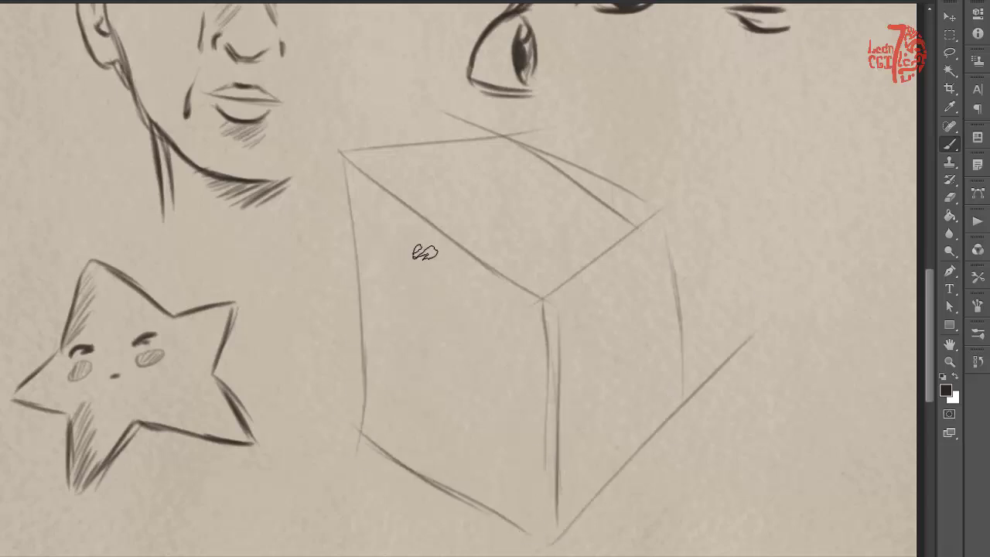
Draw a five-pointed star with eyes, blushing cheeks and a mouth on the box's larger side, and add thickness along its edges.
left_click_drag(443, 238, 404, 269)
left_click_drag(406, 269, 369, 259)
left_click_drag(462, 276, 480, 307)
left_click_drag(479, 306, 539, 334)
mouse_move(390, 266)
left_mouse_down()
mouse_move(361, 252)
mouse_move(381, 334)
left_mouse_up()
mouse_move(365, 395)
left_mouse_down()
mouse_move(386, 336)
mouse_move(363, 421)
mouse_move(424, 395)
mouse_move(498, 510)
left_mouse_up()
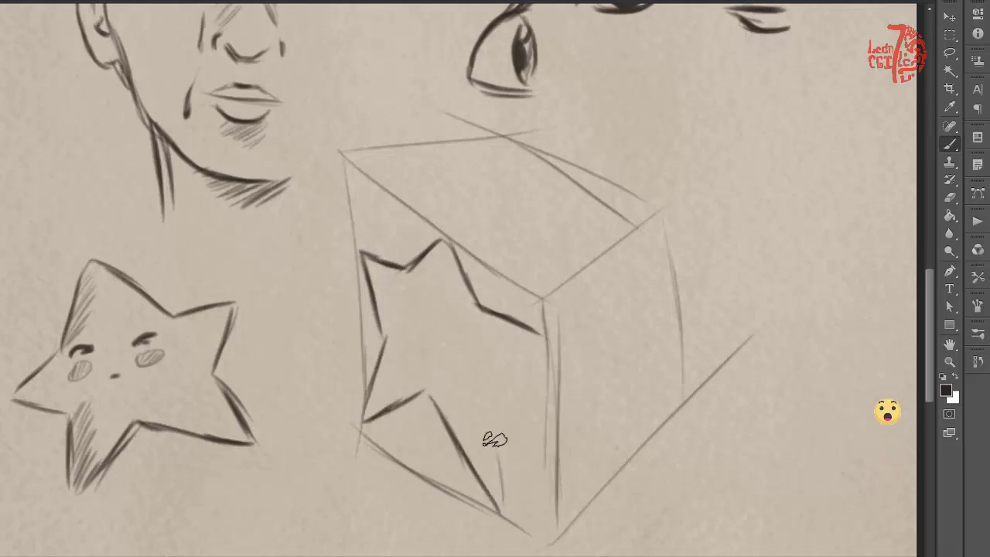
mouse_move(504, 402)
left_mouse_down()
mouse_move(503, 506)
mouse_move(539, 347)
left_mouse_up()
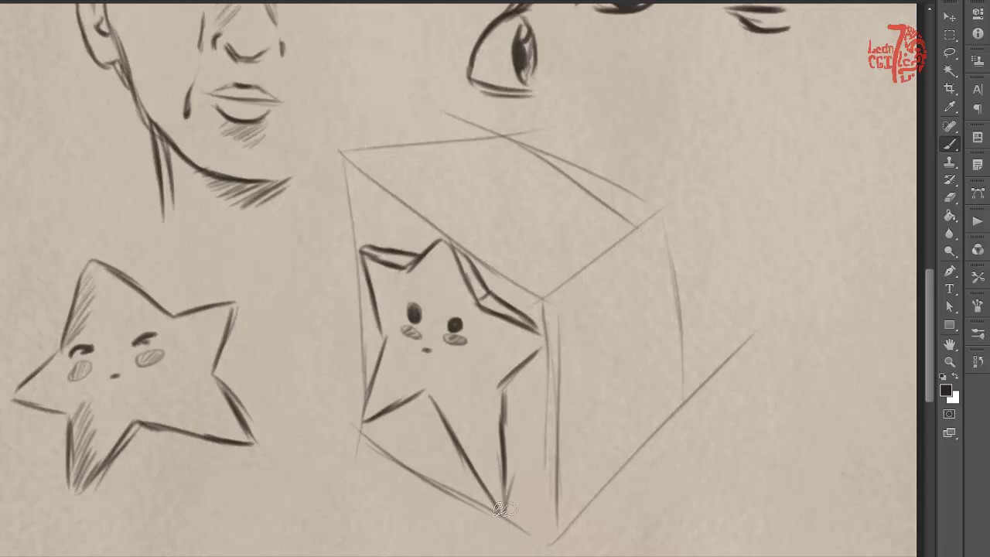
mouse_move(502, 509)
left_mouse_down()
mouse_move(513, 399)
mouse_move(549, 332)
left_mouse_up()
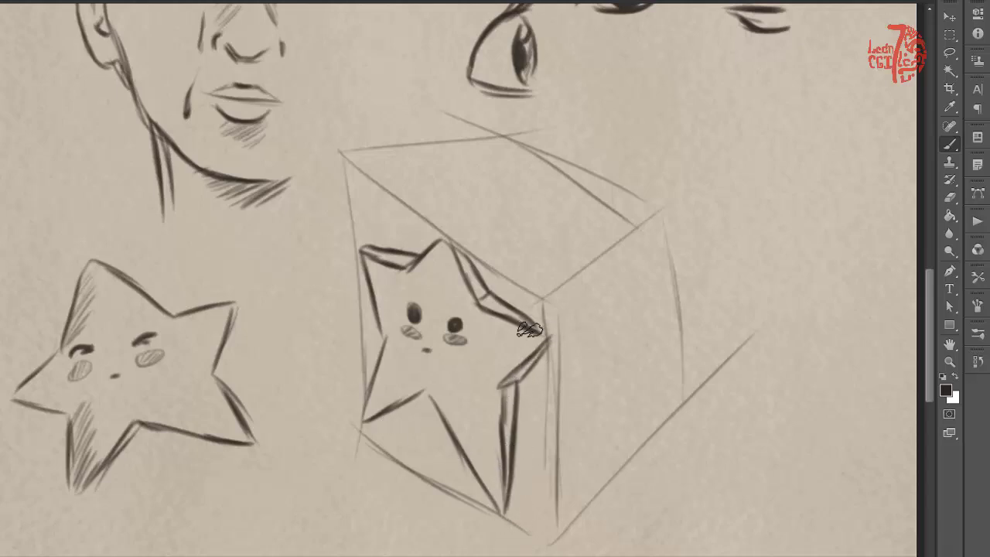
Darken the thickness along the star's lower edge and sketch a small extruded star beside the perspective box.
left_click_drag(496, 384, 506, 473)
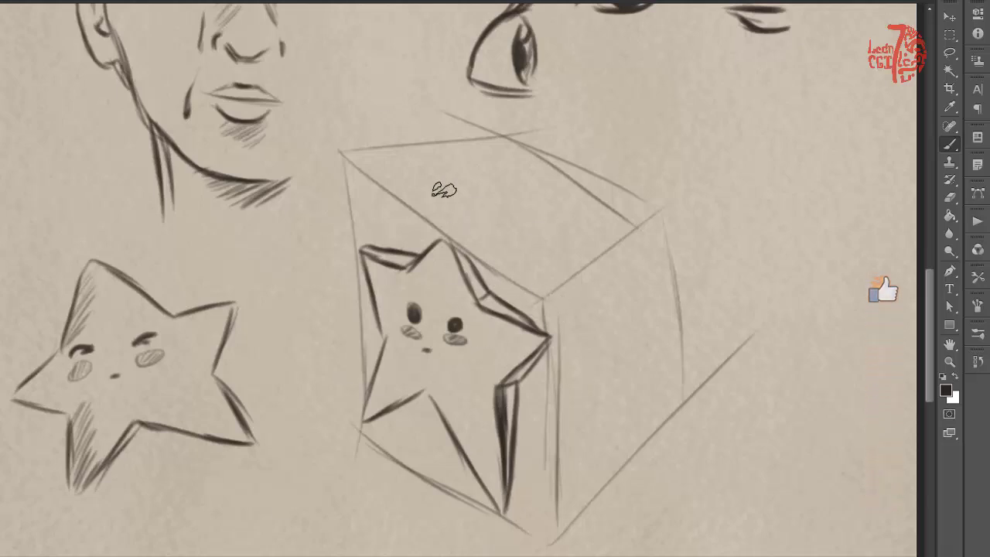
mouse_move(282, 271)
left_mouse_down()
mouse_move(266, 307)
mouse_move(283, 327)
mouse_move(323, 315)
mouse_move(278, 265)
mouse_move(344, 189)
left_mouse_up()
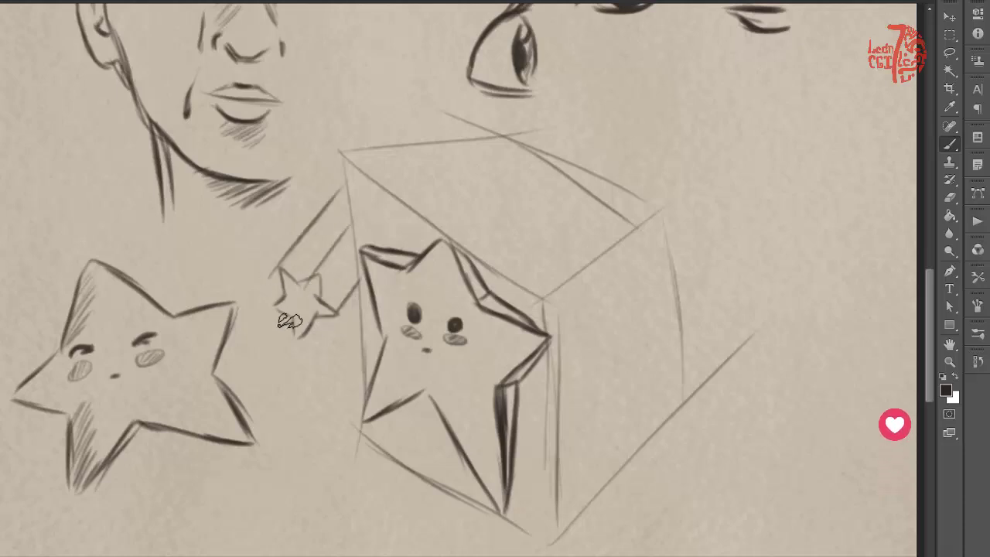
left_click_drag(287, 320, 368, 203)
Draw heavy parallel lines receding diagonally from the large star's points to extrude it into depth.
left_click_drag(448, 243, 558, 119)
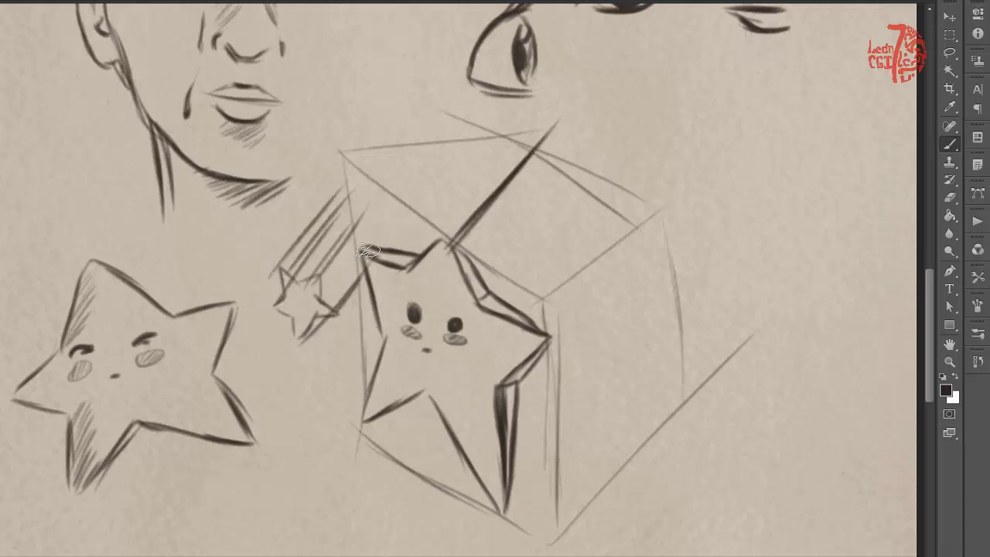
left_click_drag(364, 251, 491, 120)
left_click_drag(552, 334, 671, 205)
mouse_move(504, 514)
left_mouse_down()
mouse_move(661, 344)
mouse_move(506, 507)
left_mouse_up()
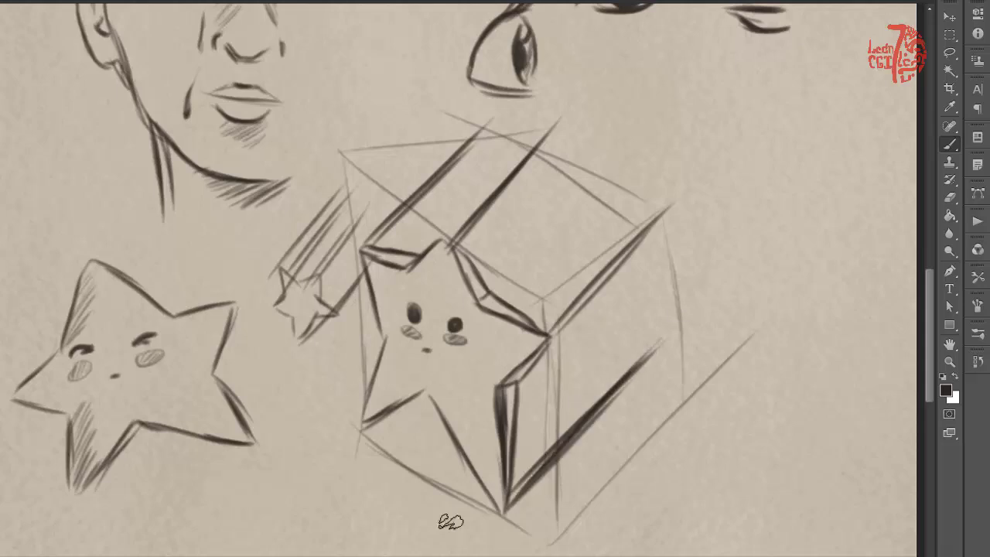
left_click_drag(679, 199, 547, 337)
Draw long windblown hair strands in red streaming behind the reaching girl's head and ear.
left_click_drag(443, 340, 280, 444)
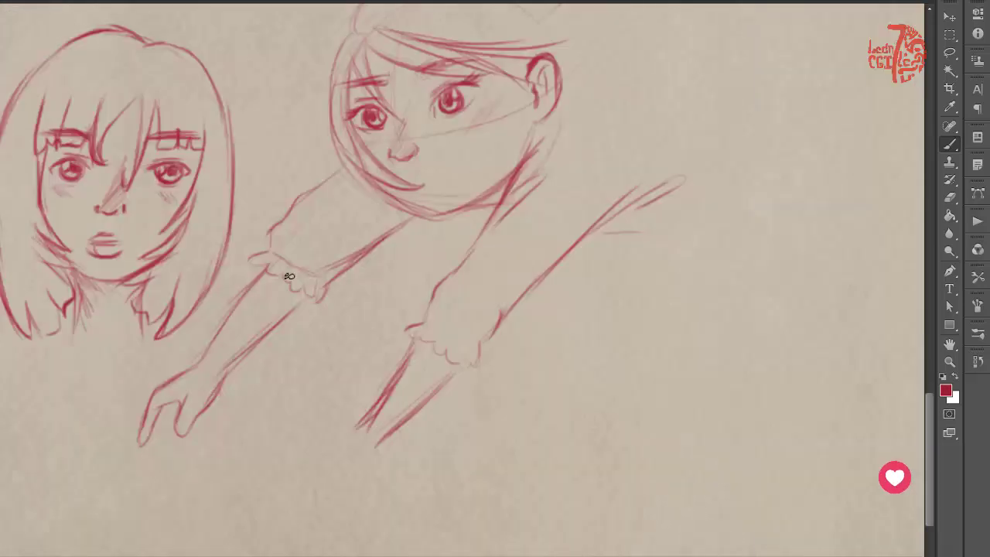
scroll(388, 288, "up", 3)
left_click_drag(389, 288, 334, 342)
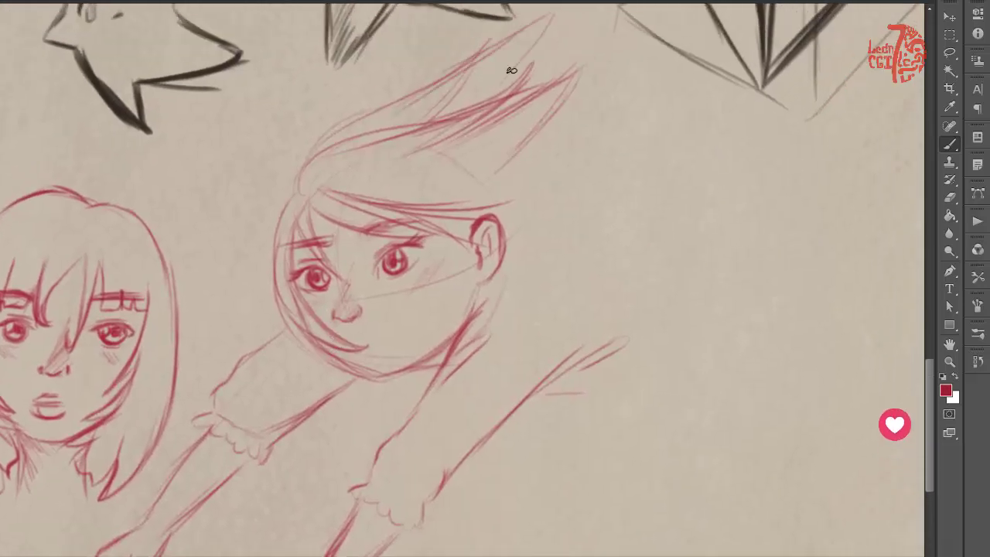
left_click_drag(489, 303, 555, 245)
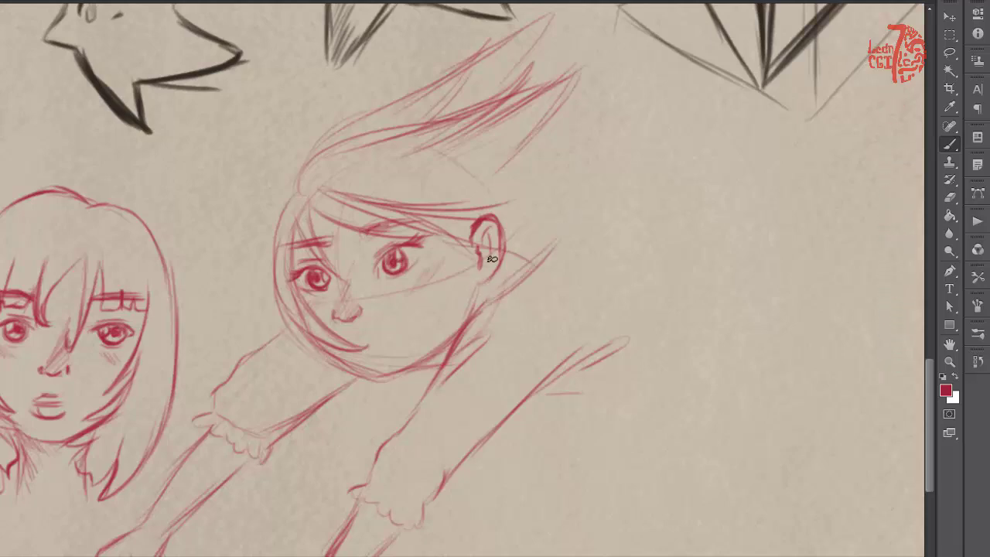
mouse_move(553, 281)
left_mouse_down()
mouse_move(490, 265)
mouse_move(626, 151)
left_mouse_up()
mouse_move(658, 85)
left_mouse_down()
mouse_move(501, 187)
mouse_move(660, 57)
left_mouse_up()
mouse_move(484, 113)
left_mouse_down()
mouse_move(691, 19)
mouse_move(648, 44)
left_mouse_up()
left_click_drag(563, 135, 665, 63)
left_click_drag(421, 110, 646, 11)
left_click_drag(418, 94, 609, 16)
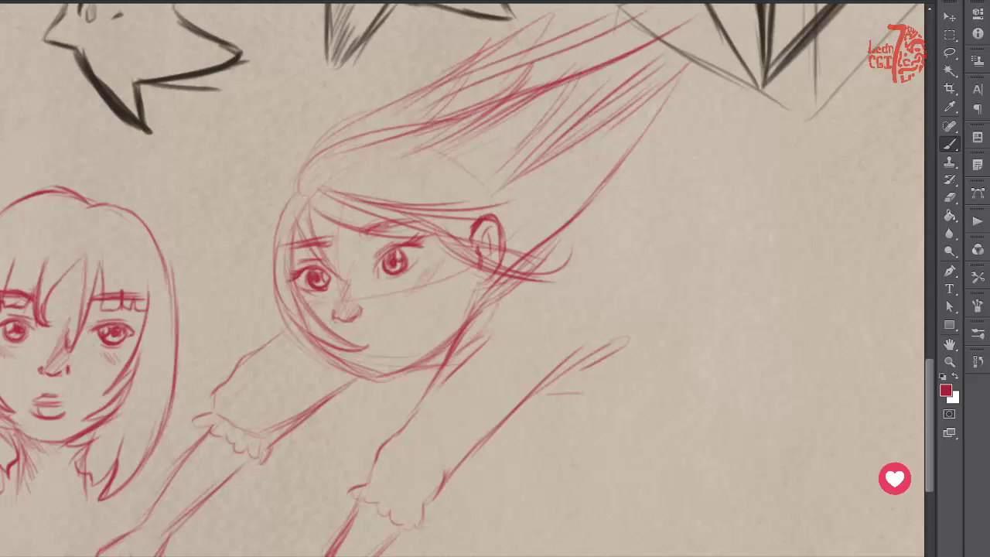
Sketch the outline of a large five-pointed star in red beneath the reaching girl's hands.
scroll(438, 410, "down", 3)
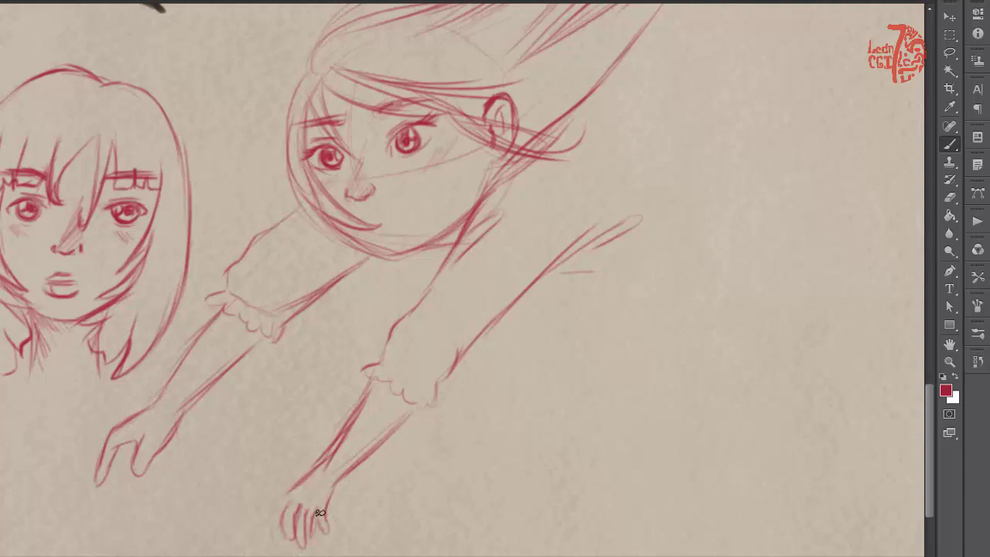
left_click_drag(264, 495, 289, 499)
left_click_drag(329, 508, 366, 516)
mouse_move(267, 491)
left_mouse_down()
mouse_move(258, 422)
mouse_move(266, 489)
left_mouse_up()
mouse_move(310, 382)
left_mouse_down()
mouse_move(311, 355)
mouse_move(384, 286)
left_mouse_up()
mouse_move(330, 280)
left_mouse_down()
mouse_move(240, 371)
mouse_move(313, 287)
left_mouse_up()
left_click_drag(313, 286, 338, 371)
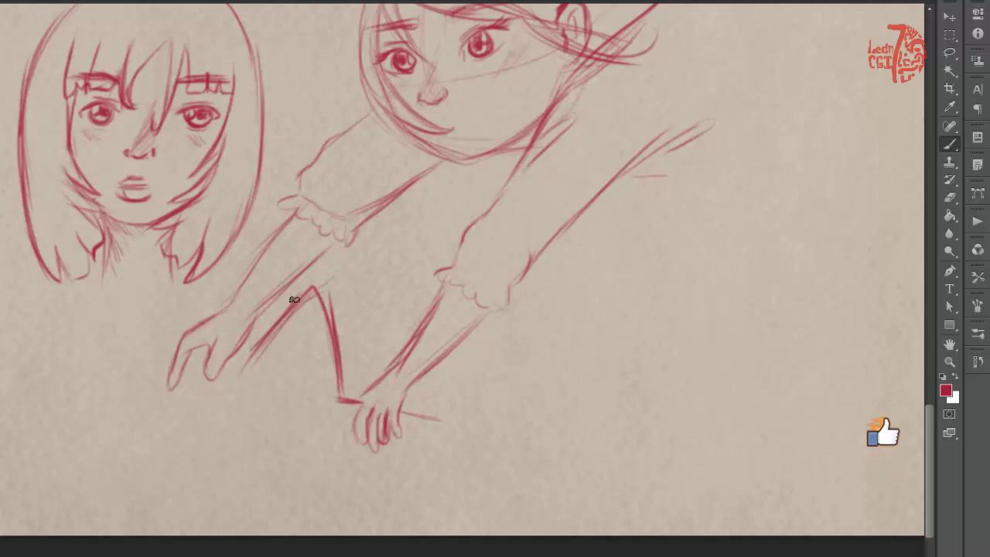
left_click_drag(293, 300, 239, 367)
mouse_move(102, 359)
left_mouse_down()
mouse_move(244, 374)
mouse_move(170, 444)
mouse_move(160, 515)
left_mouse_up()
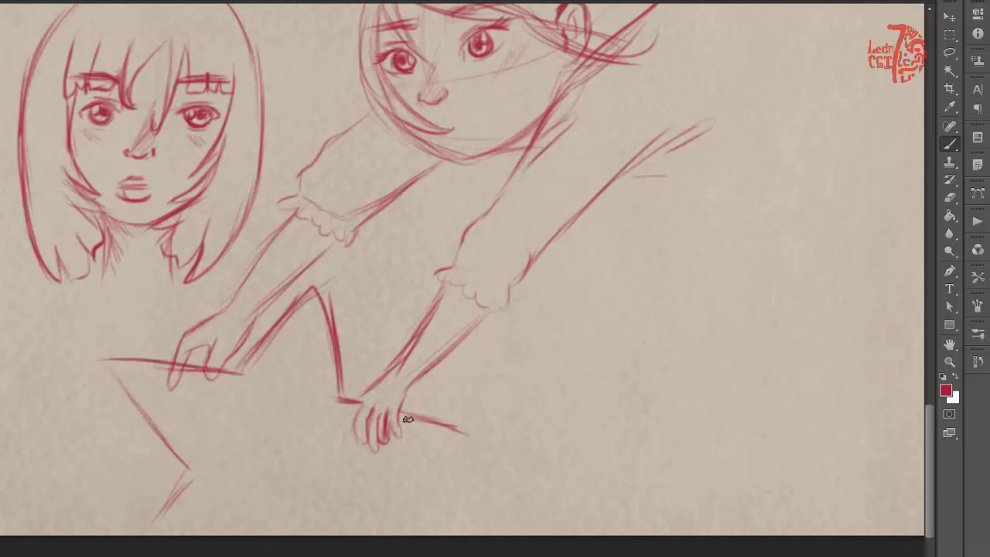
left_click_drag(407, 419, 363, 501)
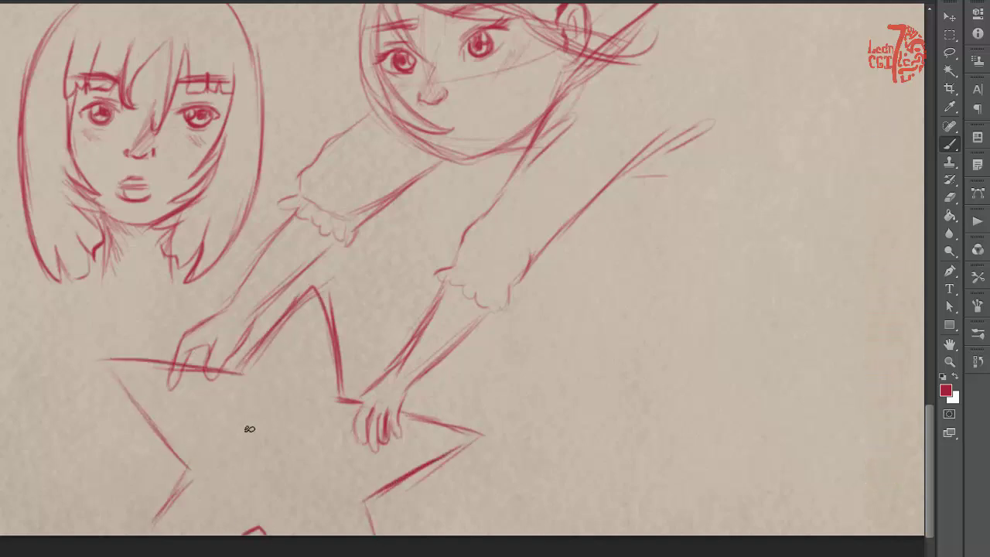
Give the star under the girl's hands closed eyes, blushing cheeks and a small straight mouth.
left_click_drag(229, 420, 263, 423)
left_click_drag(300, 429, 335, 434)
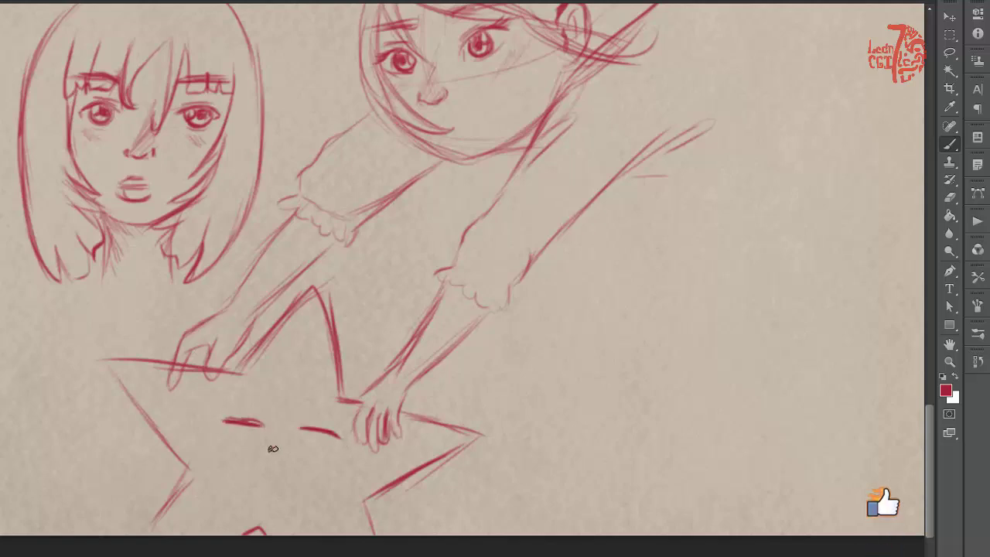
left_click_drag(220, 441, 341, 446)
left_click_drag(255, 470, 283, 474)
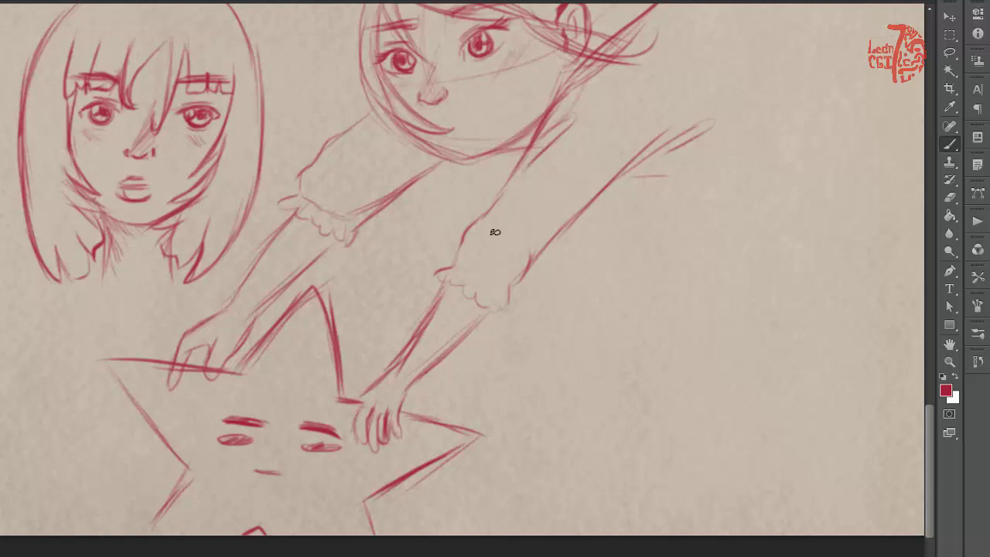
Draw an open hand with a thumb and four raised fingers in the empty area beside the girl's hair.
mouse_move(814, 207)
left_mouse_down()
mouse_move(422, 425)
mouse_move(467, 358)
left_mouse_up()
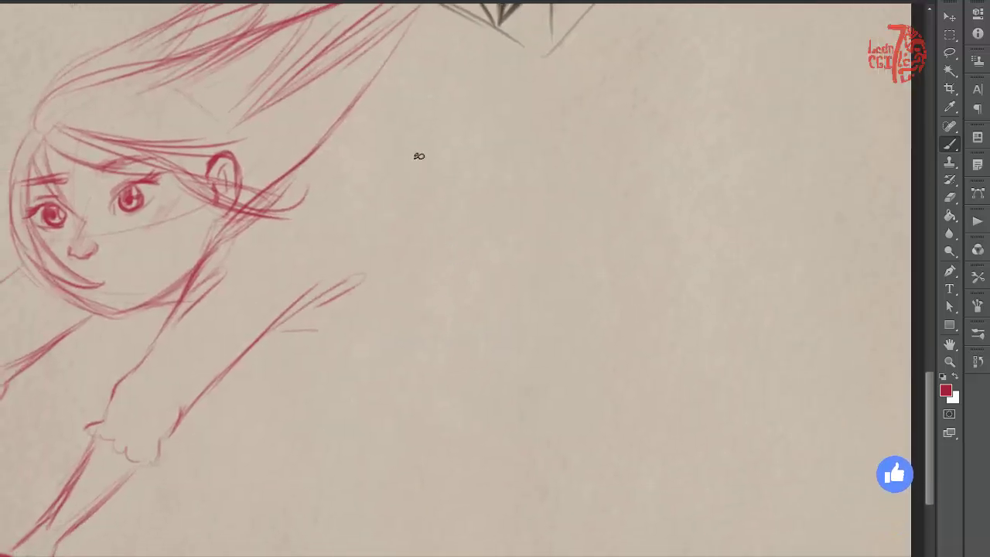
mouse_move(441, 178)
left_mouse_down()
mouse_move(437, 233)
mouse_move(504, 146)
left_mouse_up()
mouse_move(442, 183)
left_mouse_down()
mouse_move(410, 146)
mouse_move(426, 121)
left_mouse_up()
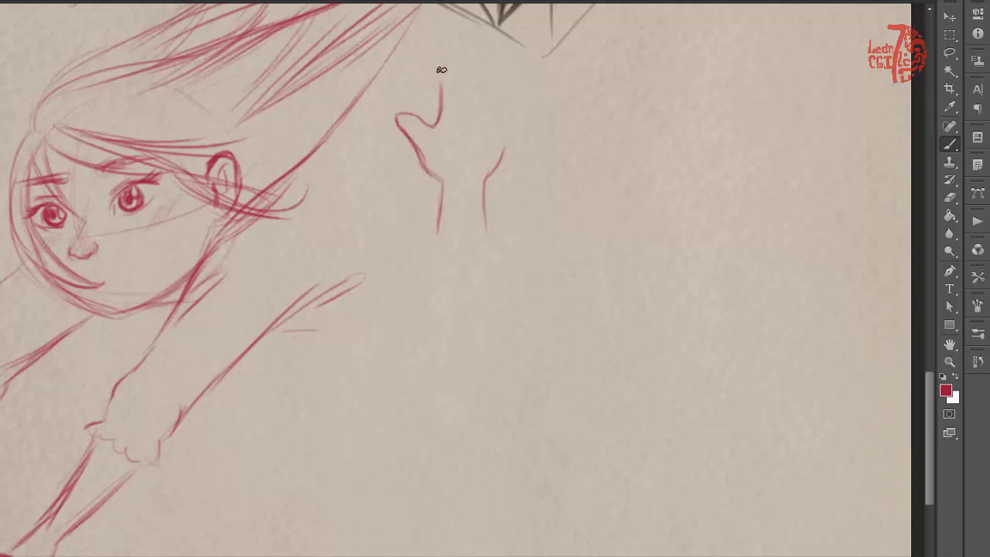
left_click_drag(484, 153, 445, 250)
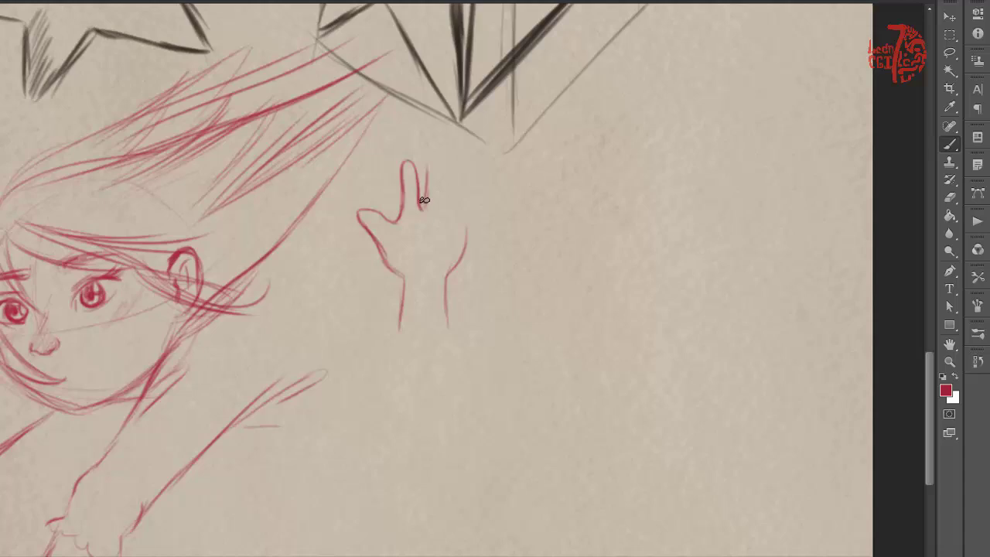
mouse_move(436, 160)
left_mouse_down()
mouse_move(442, 206)
mouse_move(448, 160)
mouse_move(459, 218)
mouse_move(467, 206)
mouse_move(474, 224)
mouse_move(457, 277)
left_mouse_up()
left_click_drag(480, 218, 455, 286)
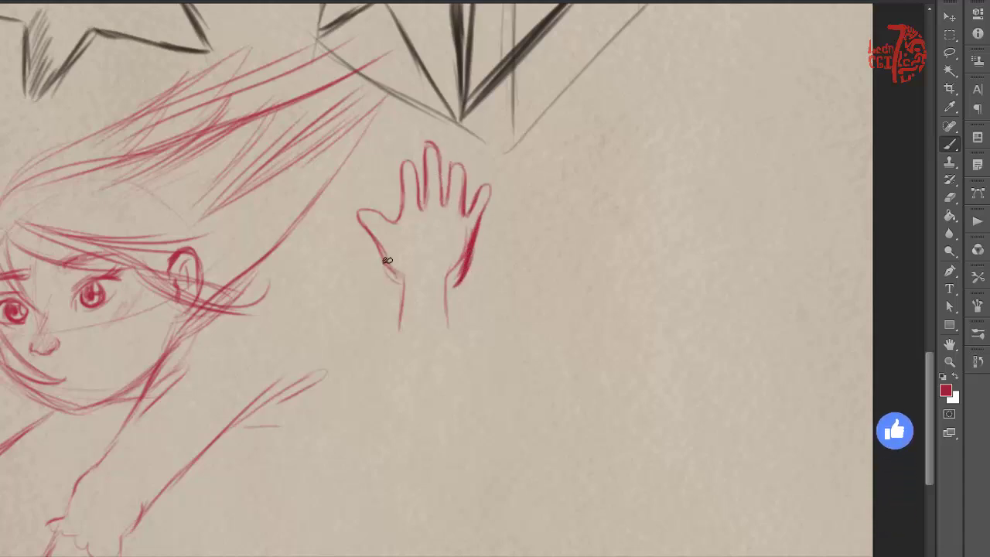
Redraw the open hand's wrist narrower, erase the old wrist lines and add palm creases.
mouse_move(385, 259)
left_mouse_down()
mouse_move(405, 283)
mouse_move(416, 334)
left_mouse_up()
left_click_drag(455, 286, 456, 345)
key("e")
left_click_drag(397, 332, 400, 298)
left_click_drag(442, 327, 467, 226)
key("b")
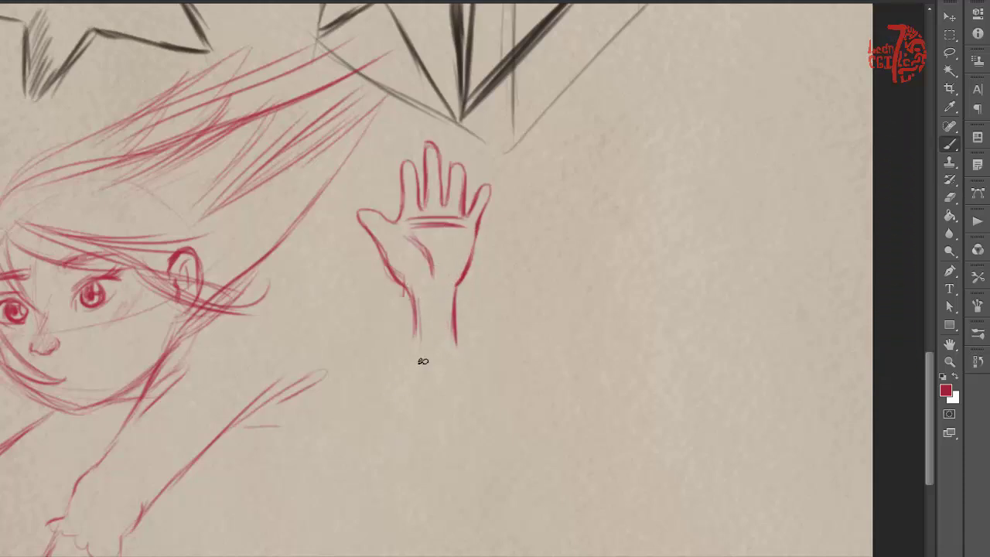
Draw a second, relaxed hand beside the open one with an arched back and drooping, curled fingers.
left_click_drag(527, 230, 595, 195)
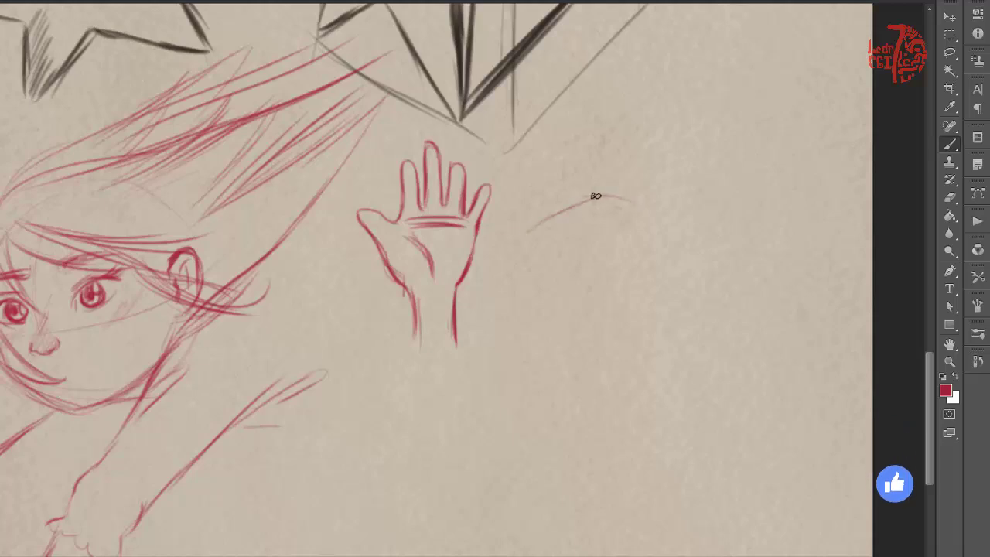
mouse_move(609, 251)
left_mouse_down()
mouse_move(563, 308)
mouse_move(558, 300)
left_mouse_up()
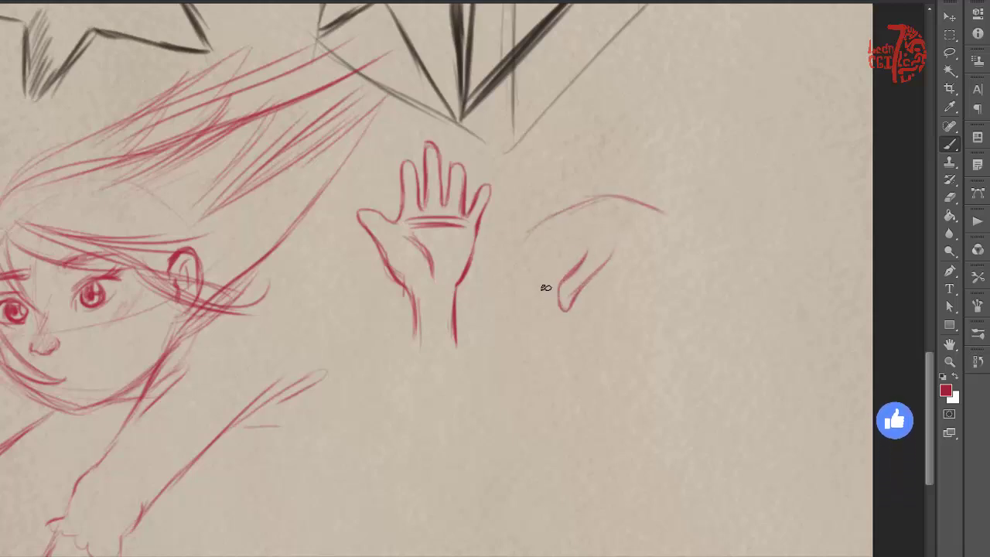
left_click_drag(579, 261, 553, 282)
left_click_drag(527, 323, 545, 272)
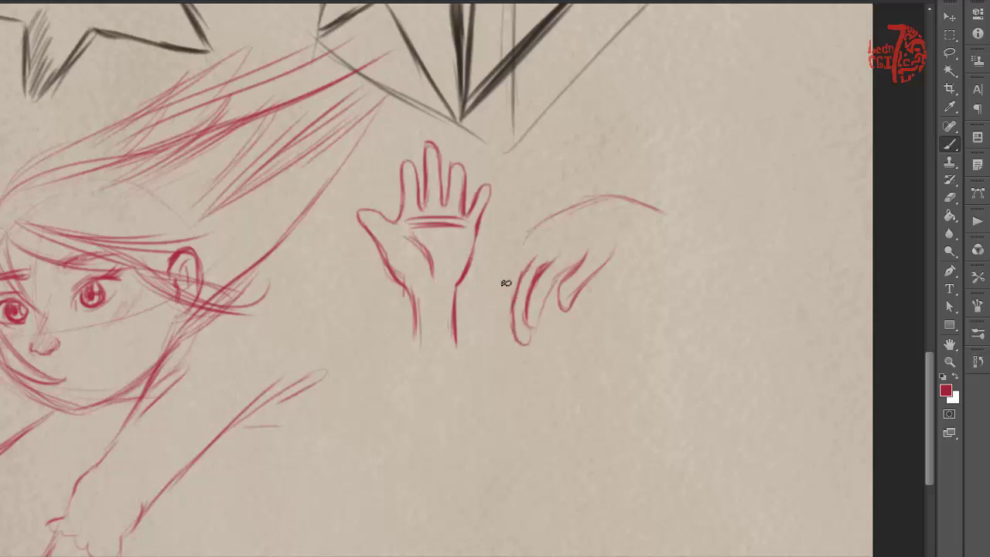
mouse_move(518, 311)
left_mouse_down()
mouse_move(520, 252)
mouse_move(539, 260)
mouse_move(516, 260)
mouse_move(588, 197)
left_mouse_up()
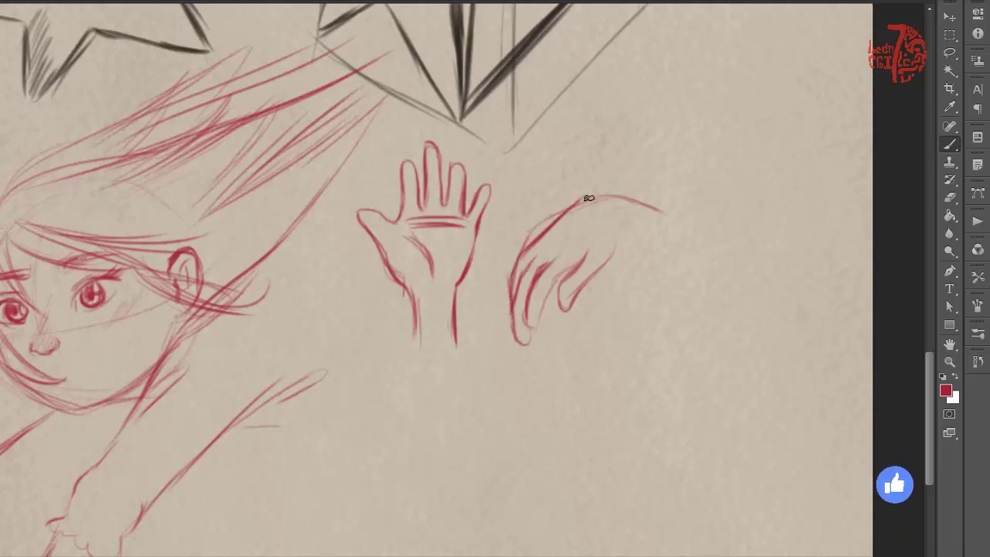
mouse_move(545, 347)
left_mouse_down()
mouse_move(541, 320)
mouse_move(558, 329)
mouse_move(523, 322)
mouse_move(520, 302)
mouse_move(534, 339)
left_mouse_up()
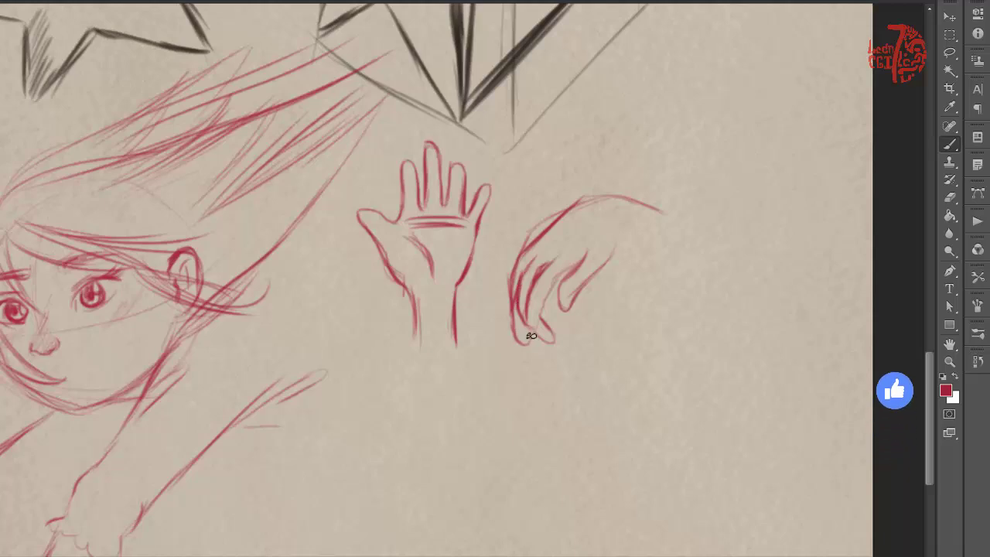
key("e")
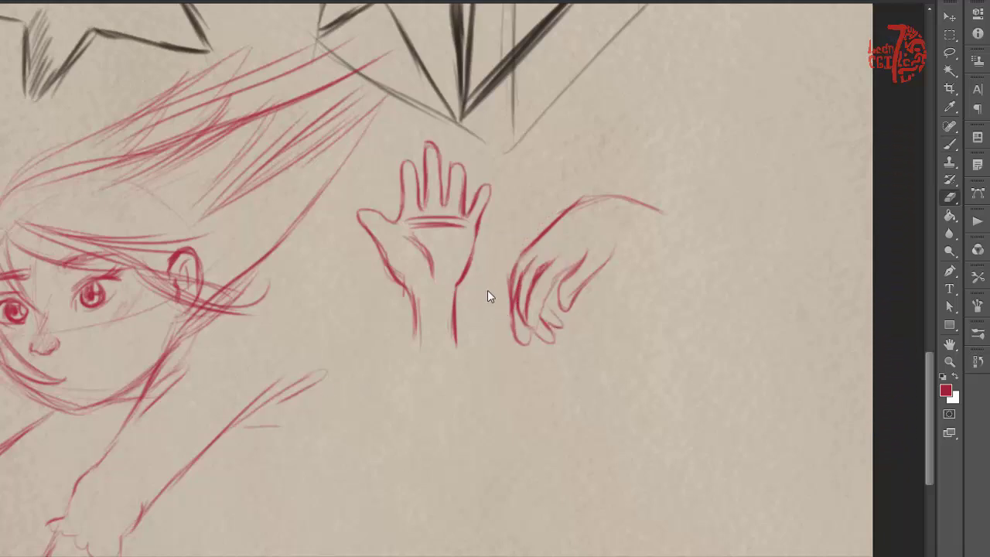
key("b")
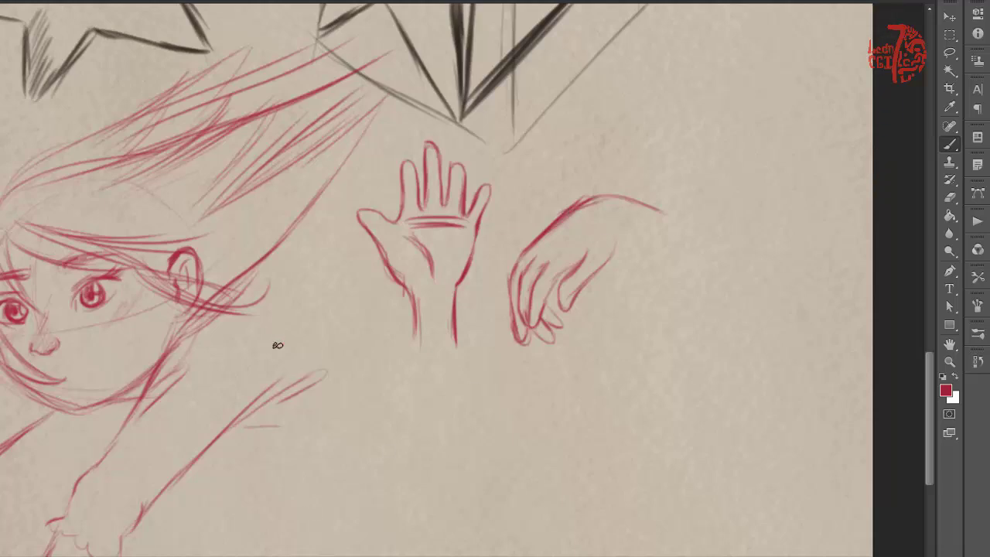
Sketch a boy's face below the two hands with round eyes, brows, a bulbous nose, cheeks and a slight smile.
left_click_drag(353, 514, 384, 287)
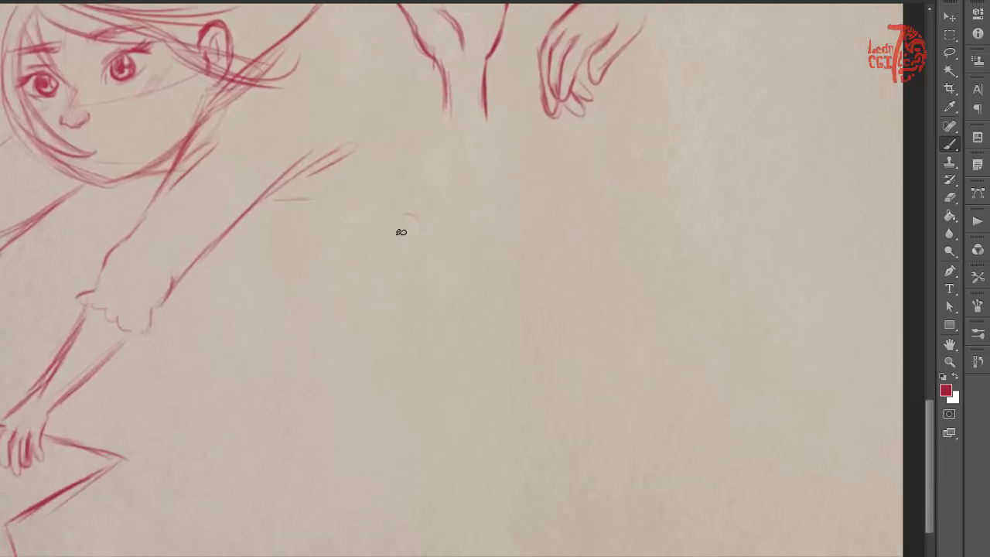
left_click_drag(376, 231, 420, 236)
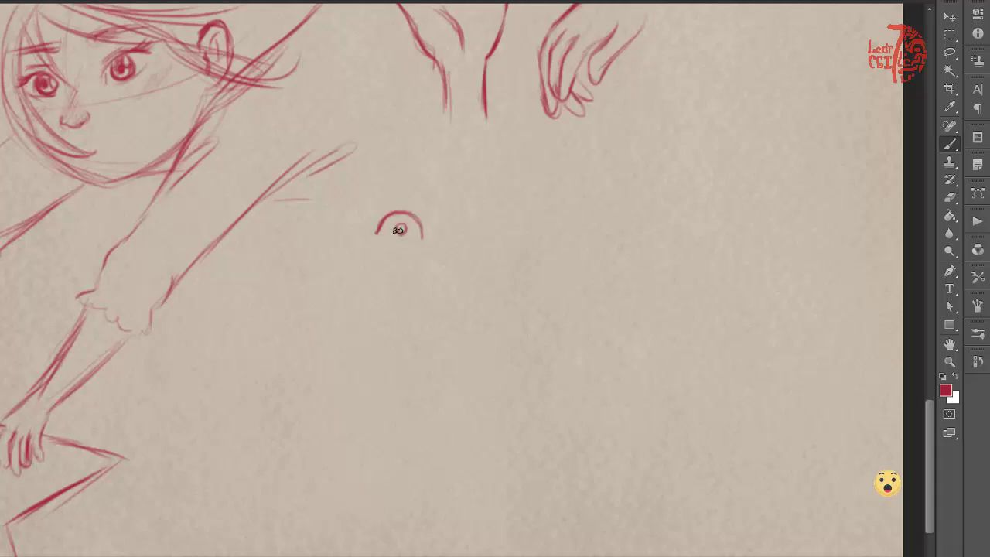
mouse_move(418, 264)
left_mouse_down()
mouse_move(433, 288)
mouse_move(459, 271)
left_mouse_up()
key("ctrl+z")
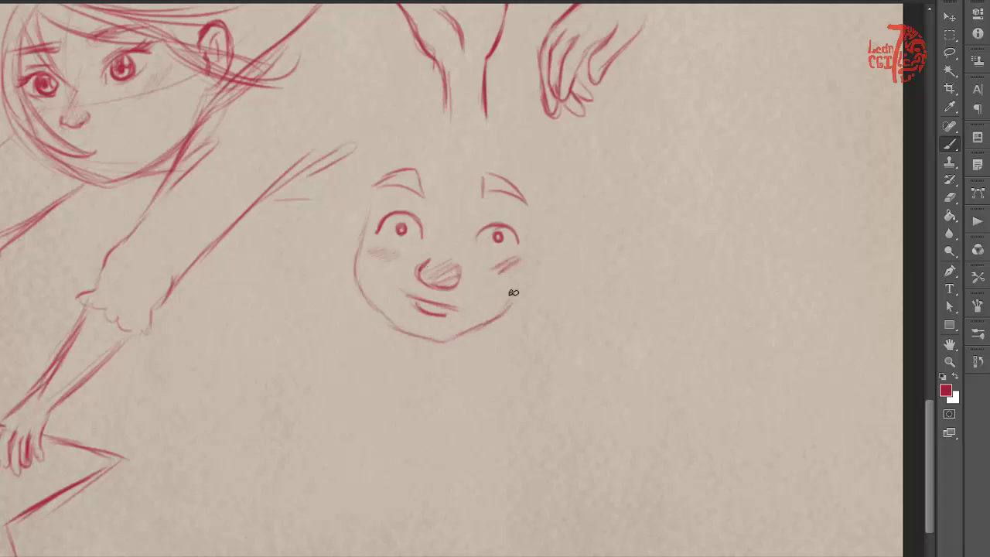
Add the boy's neck, both ears and a swept, spiky fringe over his forehead.
left_click_drag(455, 338, 445, 378)
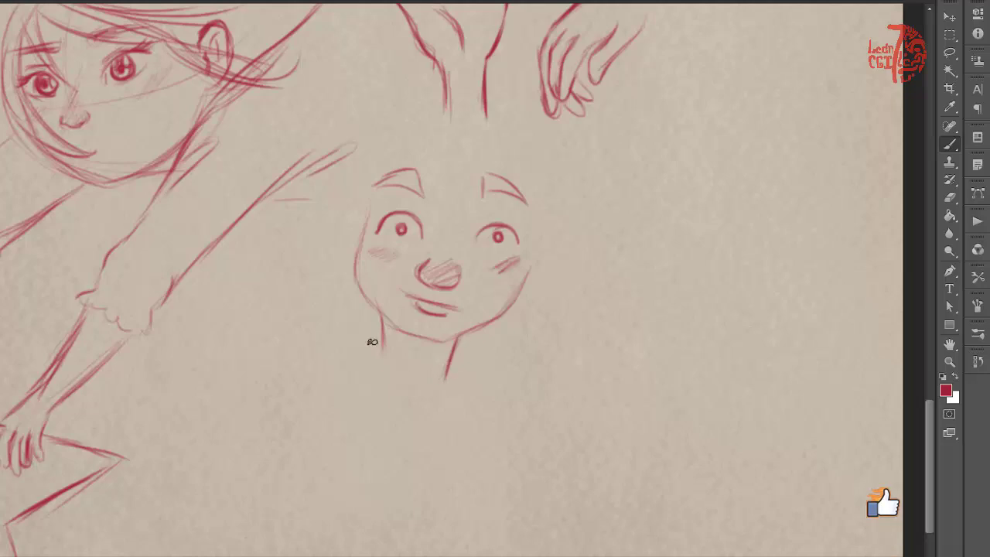
mouse_move(469, 155)
left_mouse_down()
mouse_move(482, 141)
mouse_move(535, 183)
mouse_move(535, 251)
mouse_move(559, 248)
mouse_move(529, 286)
left_mouse_up()
left_click_drag(552, 243, 547, 259)
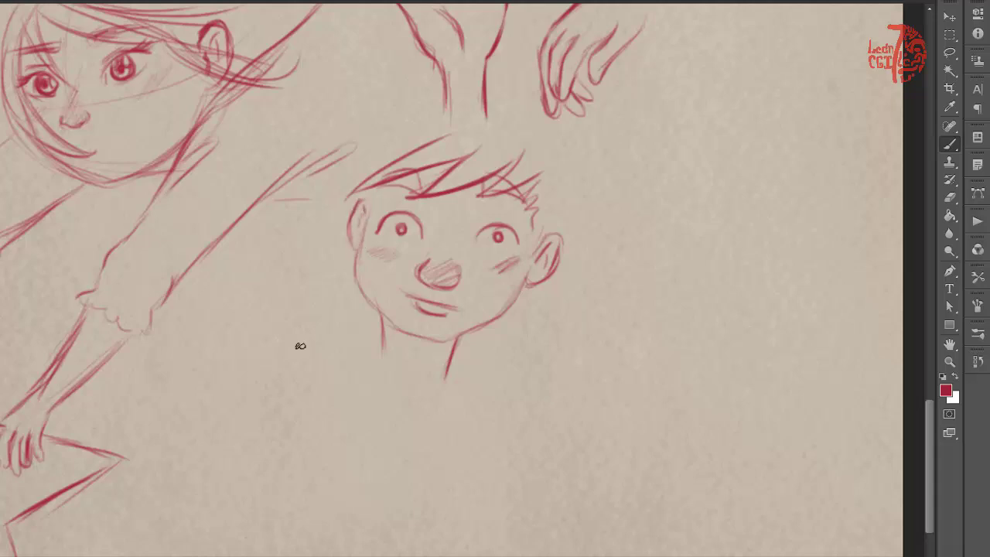
left_click_drag(328, 234, 381, 141)
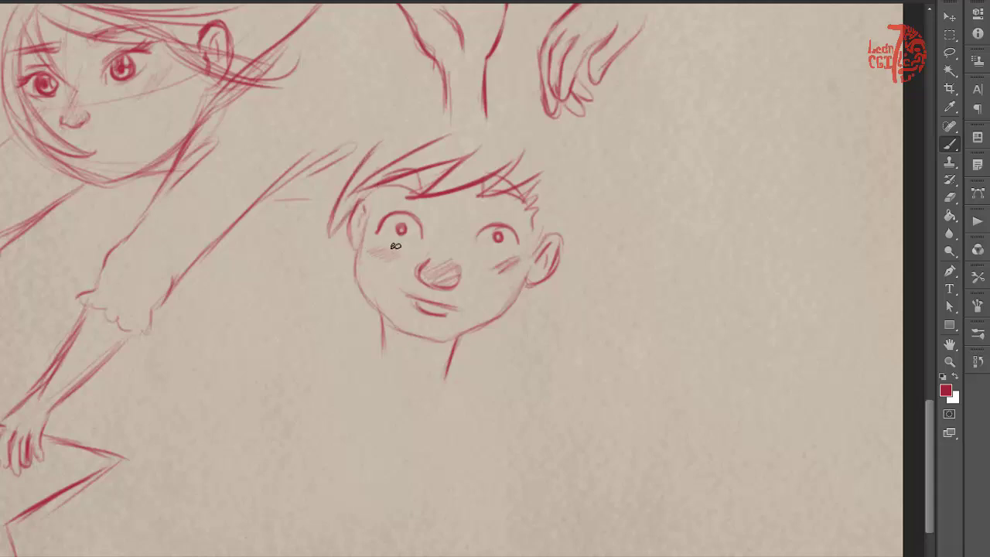
Darken the boy's upper eyelids and jawline, and add short hair strokes behind his ear.
left_click_drag(384, 208, 422, 218)
left_click_drag(490, 221, 516, 227)
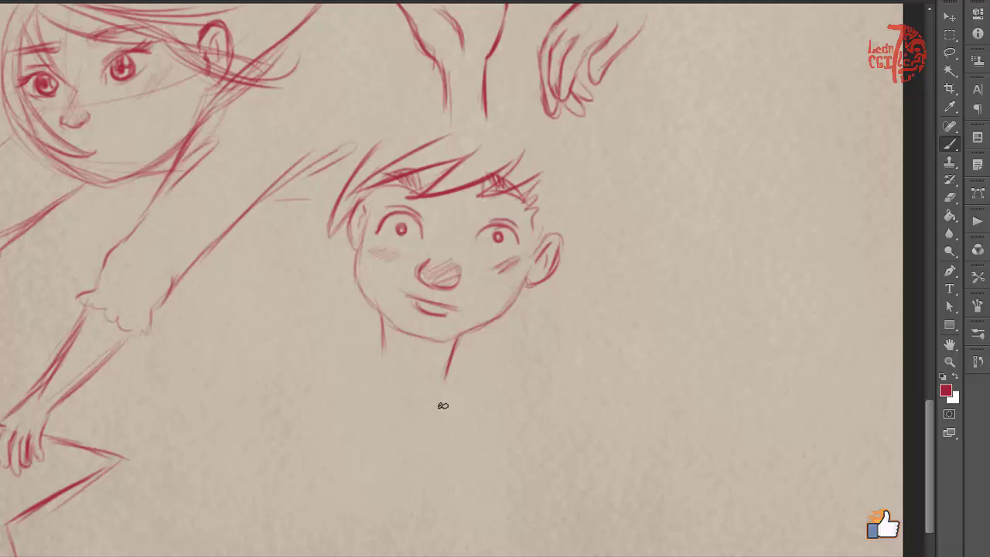
mouse_move(359, 244)
left_mouse_down()
mouse_move(366, 290)
mouse_move(382, 310)
mouse_move(365, 289)
left_mouse_up()
left_click_drag(459, 334, 517, 295)
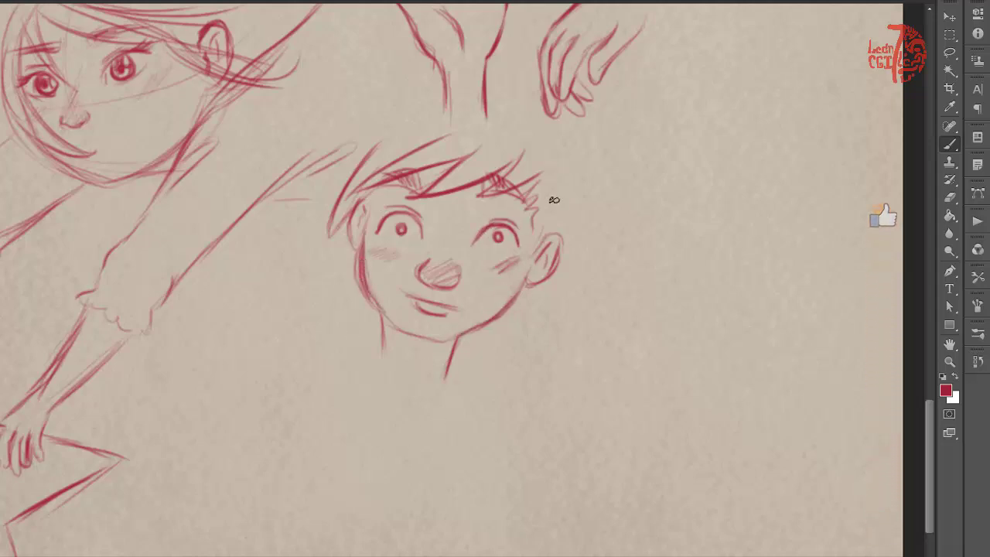
left_click_drag(563, 187, 572, 222)
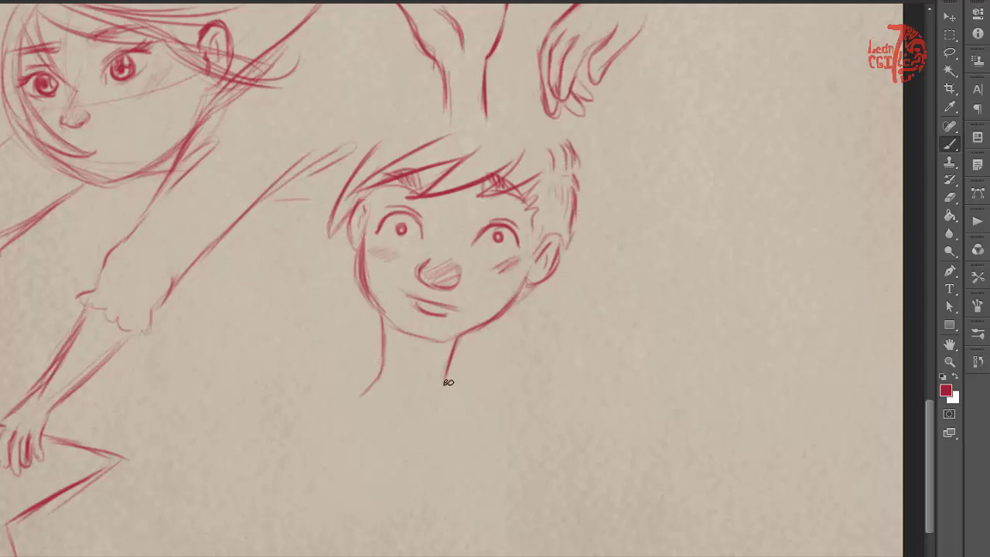
Draw the boy's two collarbones below his neck and the sloping shoulder line on each side.
mouse_move(359, 404)
left_mouse_down()
mouse_move(383, 426)
mouse_move(441, 423)
left_mouse_up()
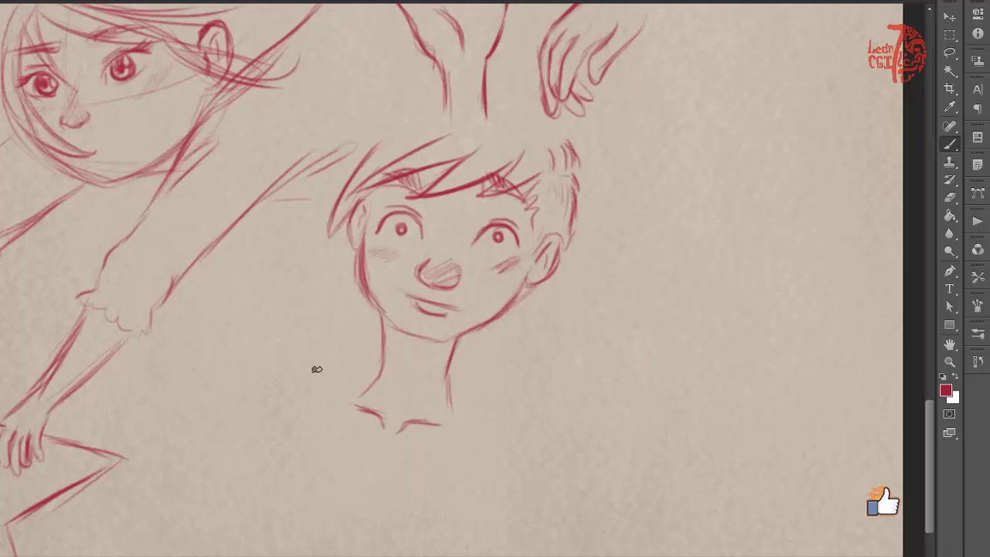
left_click_drag(322, 383, 377, 372)
left_click_drag(484, 400, 454, 381)
left_click_drag(373, 375, 278, 392)
mouse_move(451, 383)
left_mouse_down()
mouse_move(512, 411)
mouse_move(536, 434)
left_mouse_up()
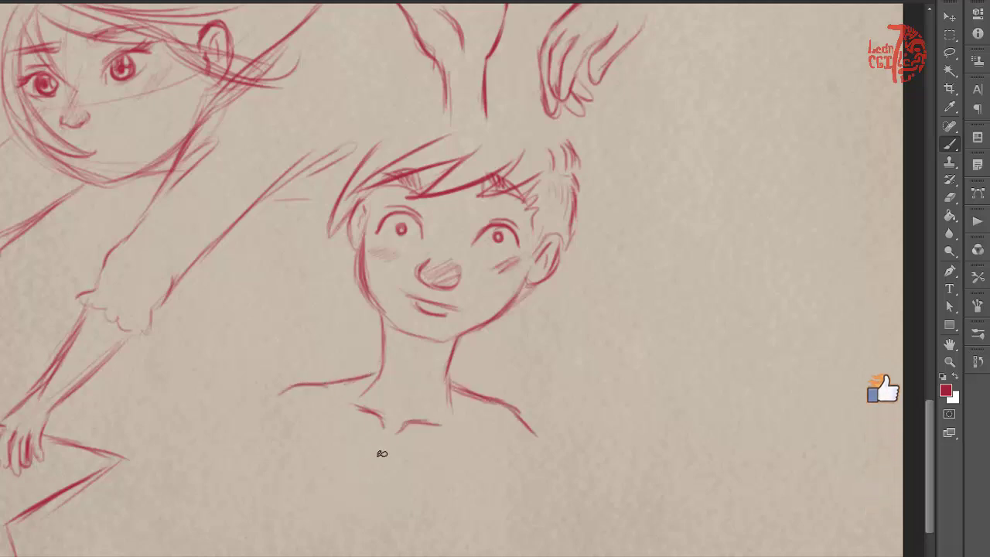
Sketch the boy's bare chest with nipples and a centre line, plus both upper arms with hatched shading.
left_click_drag(381, 455, 371, 485)
left_click_drag(276, 463, 291, 495)
left_click_drag(405, 522, 452, 530)
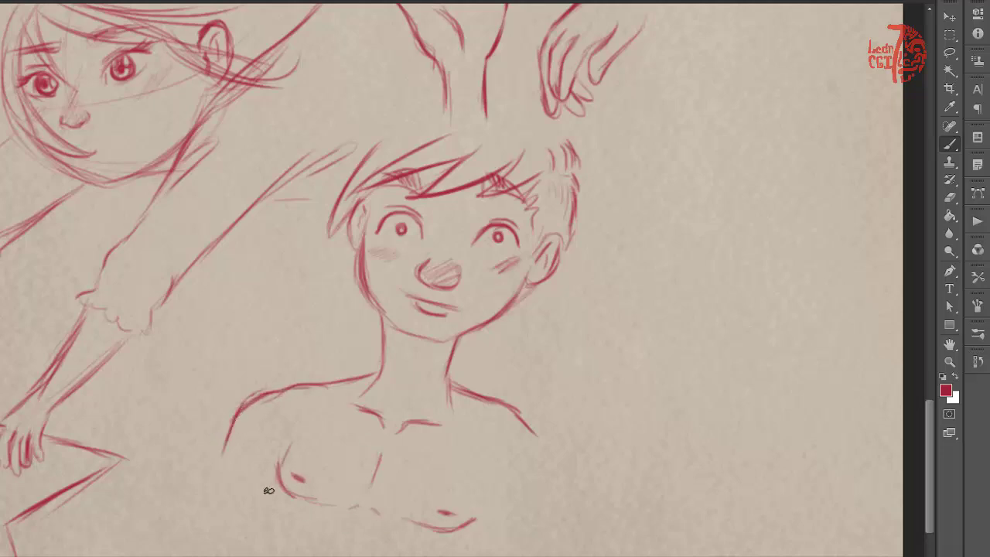
left_click_drag(276, 479, 260, 544)
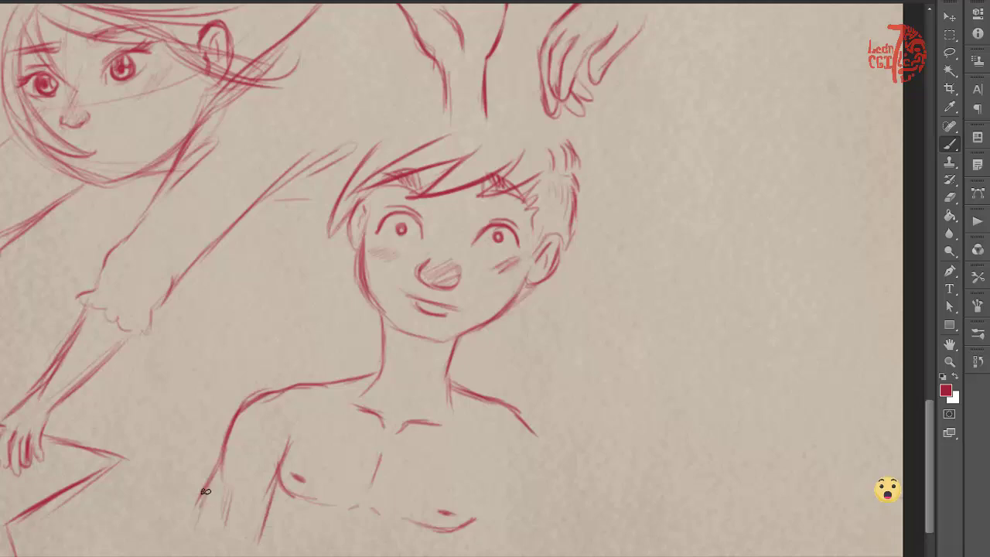
mouse_move(276, 479)
left_mouse_down()
mouse_move(265, 545)
mouse_move(287, 502)
left_mouse_up()
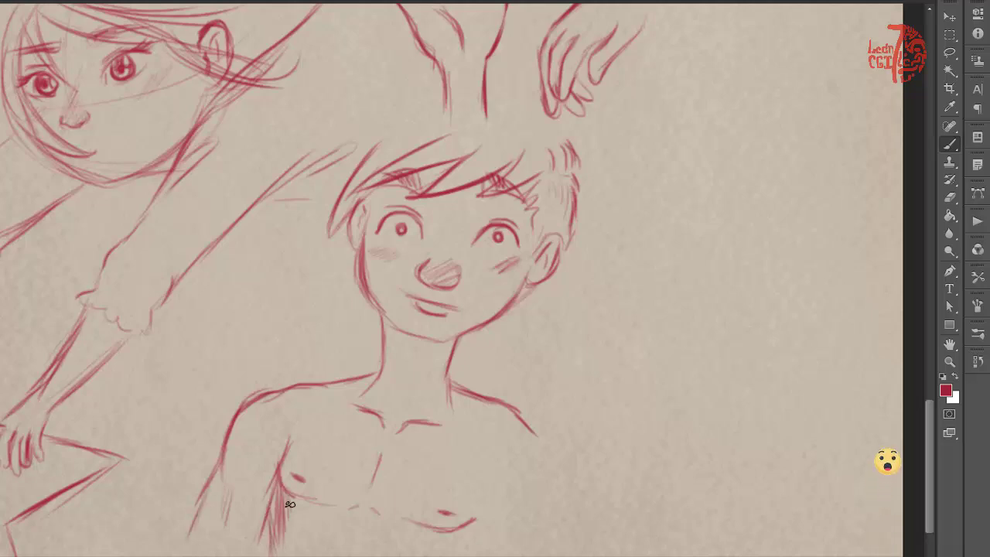
left_click_drag(492, 481, 464, 532)
left_click_drag(539, 438, 547, 499)
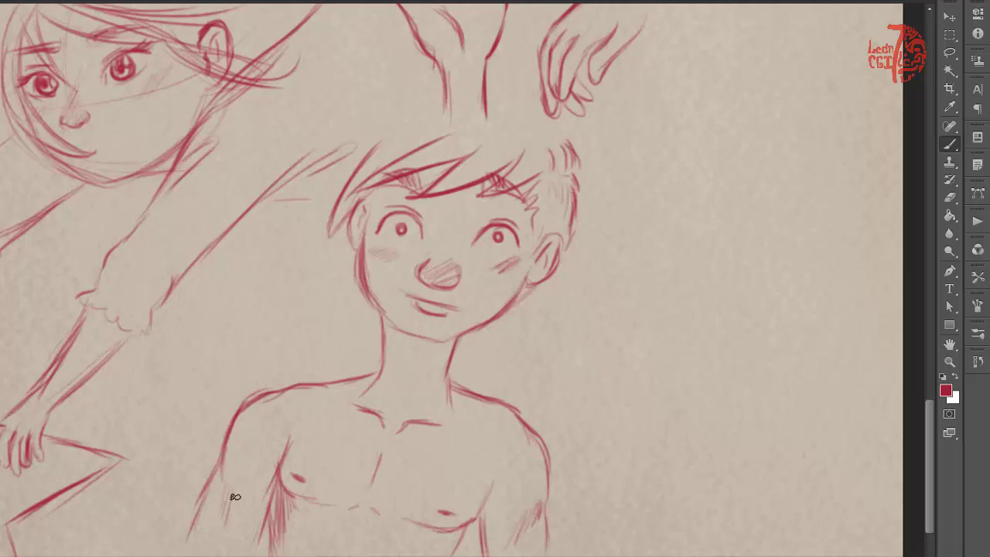
Draw a creature's long, arched neck with streaked lines beside the boy, ending in a small drooping head with an eye.
left_click_drag(588, 300, 518, 369)
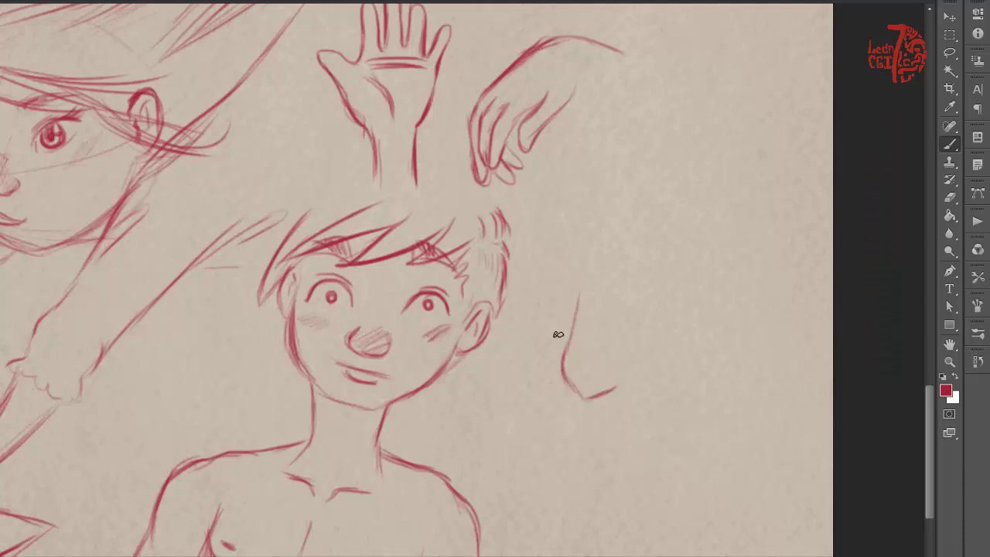
left_click_drag(590, 261, 580, 341)
left_click_drag(608, 262, 608, 360)
left_click_drag(611, 214, 614, 360)
left_click_drag(573, 183, 621, 309)
left_click_drag(556, 187, 599, 310)
left_click_drag(510, 164, 602, 305)
left_click_drag(497, 214, 584, 187)
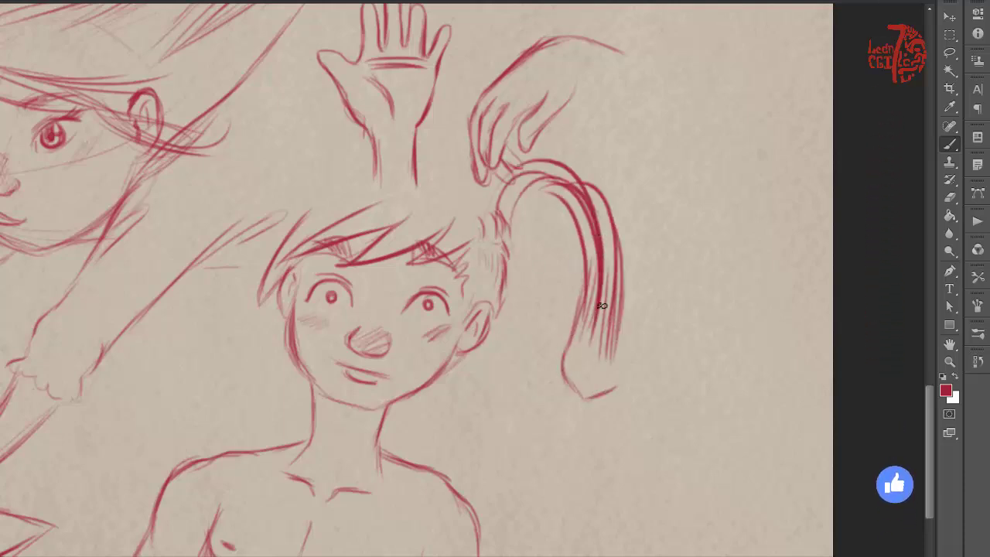
left_click_drag(538, 159, 598, 308)
mouse_move(582, 366)
left_mouse_down()
mouse_move(583, 380)
mouse_move(616, 392)
mouse_move(630, 354)
left_mouse_up()
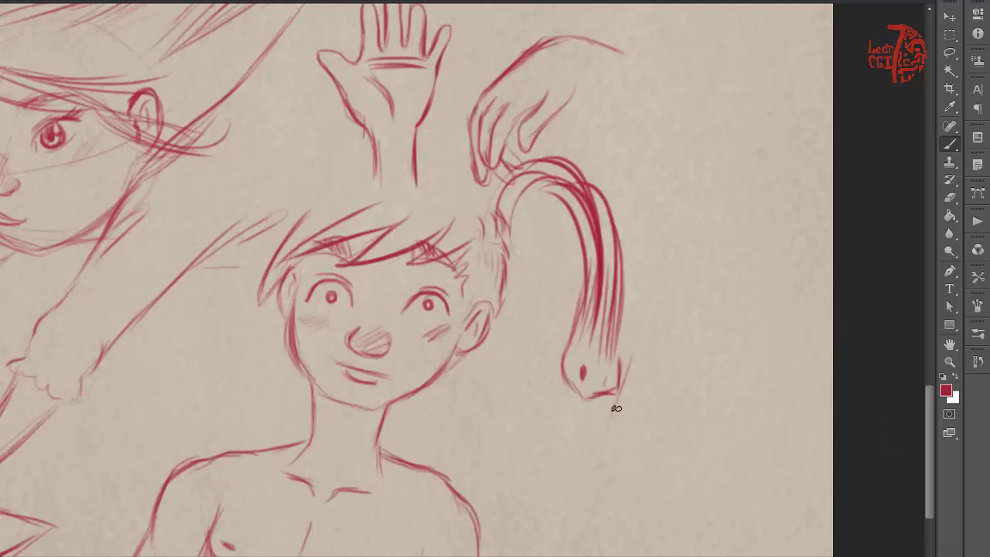
Sketch a long, tapering limb beside the creature's head, with a bent joint and light muscle strokes.
left_click_drag(642, 290, 623, 414)
mouse_move(641, 319)
left_mouse_down()
mouse_move(605, 506)
mouse_move(666, 394)
mouse_move(719, 240)
left_mouse_up()
left_click_drag(623, 496, 719, 239)
mouse_move(637, 337)
left_mouse_down()
mouse_move(673, 225)
mouse_move(648, 303)
left_mouse_up()
left_click_drag(668, 279, 639, 368)
left_click_drag(665, 337, 626, 409)
left_click_drag(611, 513, 598, 555)
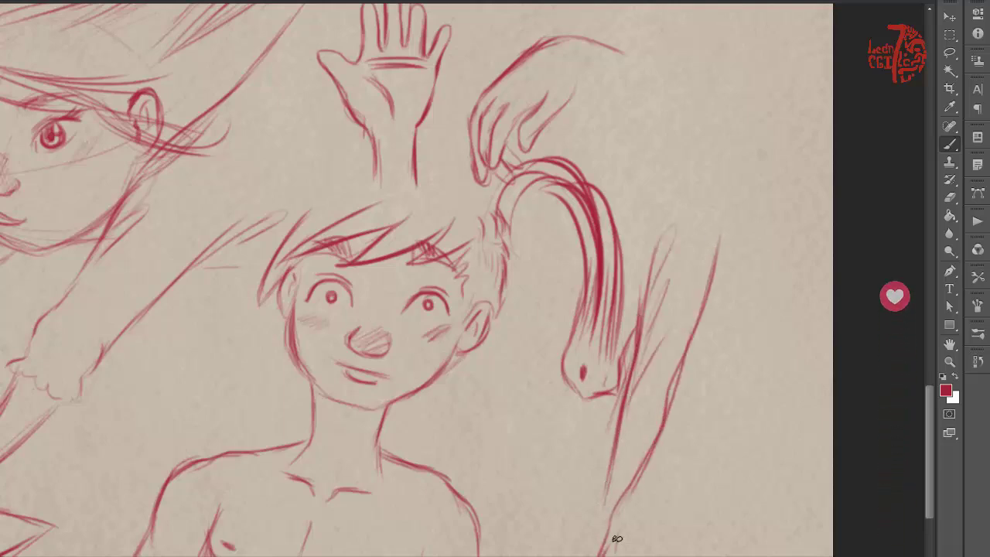
left_click_drag(629, 501, 624, 554)
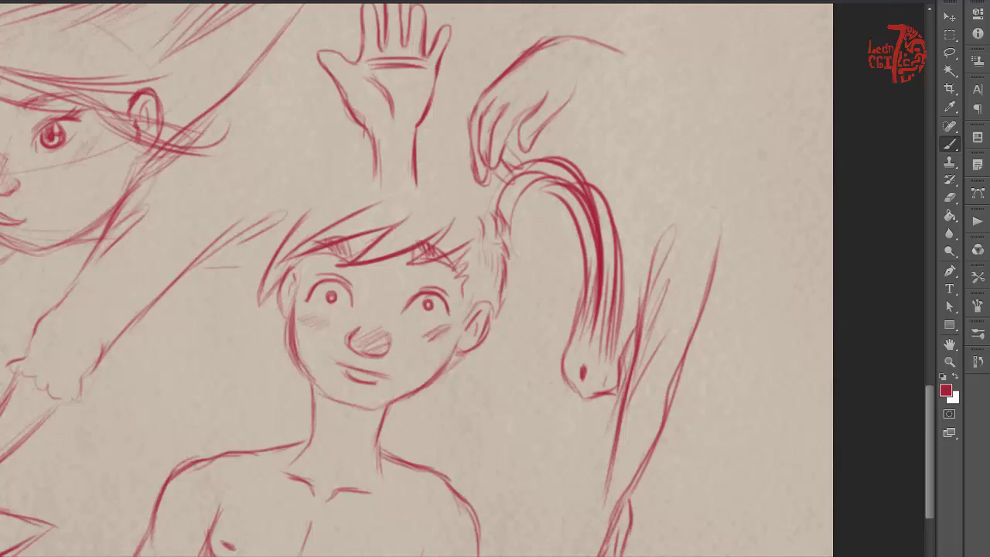
Add arching contours from the relaxed hand down behind the creature's neck, and strokes where they meet the limb.
left_click_drag(654, 236, 620, 320)
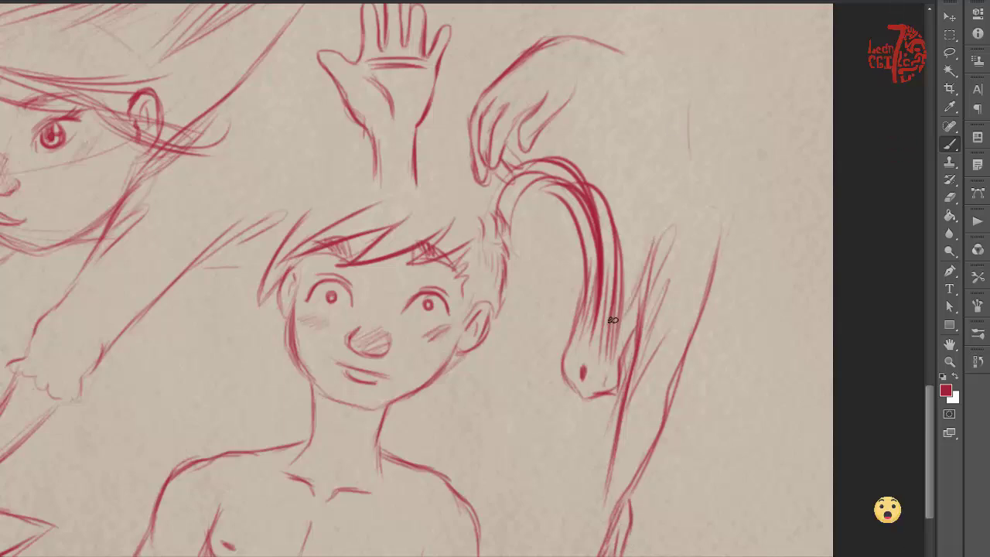
left_click_drag(651, 213, 617, 323)
left_click_drag(625, 86, 634, 264)
left_click_drag(535, 92, 635, 177)
left_click_drag(567, 113, 616, 226)
left_click_drag(706, 295, 620, 363)
left_click_drag(631, 288, 618, 359)
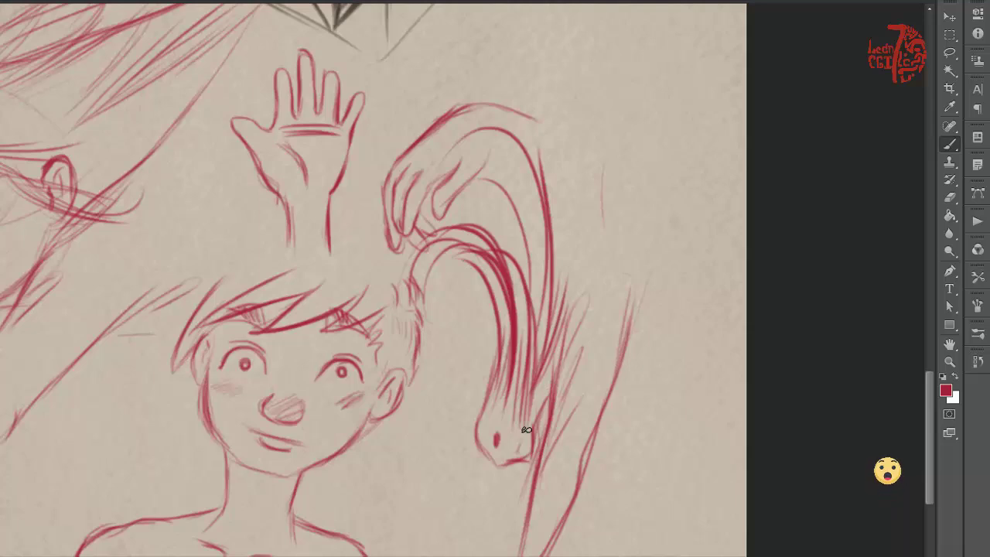
Draw V-shaped contours above the creature's limb, with a narrow inner fold between them.
left_click_drag(610, 205, 632, 278)
mouse_move(644, 295)
left_mouse_down()
mouse_move(695, 214)
mouse_move(645, 290)
left_mouse_up()
left_click_drag(590, 181, 631, 294)
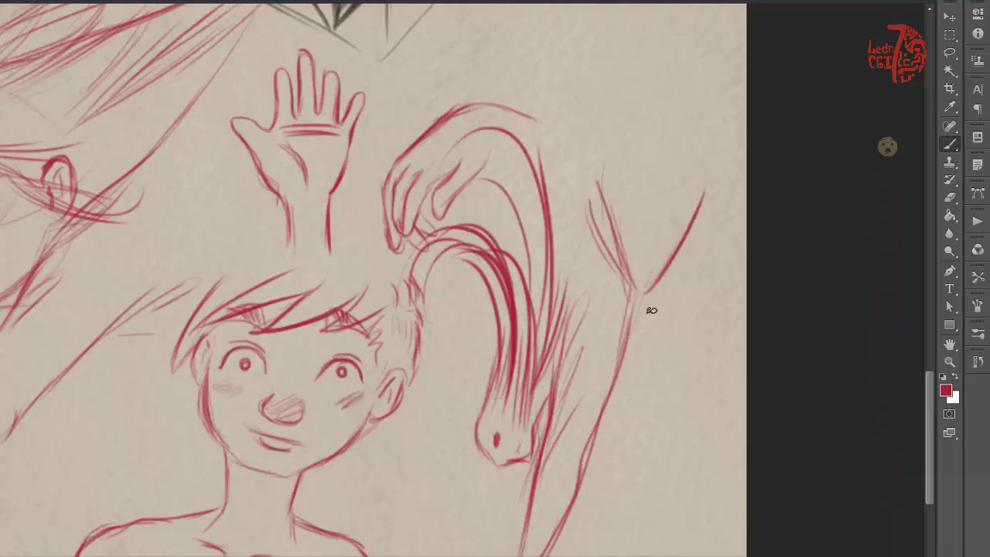
left_click_drag(601, 146, 569, 249)
left_click_drag(655, 218, 685, 99)
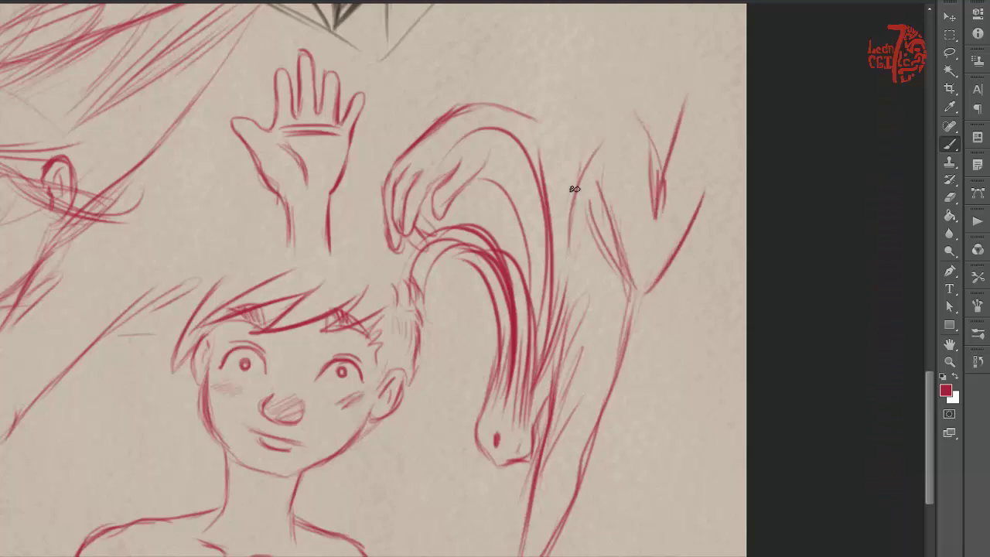
Extend the creature's upper body with long outer contours rising toward the canvas edge, and darken the inner fold.
mouse_move(572, 202)
left_mouse_down()
mouse_move(667, 89)
mouse_move(703, 9)
mouse_move(696, 172)
left_mouse_up()
mouse_move(660, 207)
left_mouse_down()
mouse_move(691, 103)
mouse_move(660, 233)
left_mouse_up()
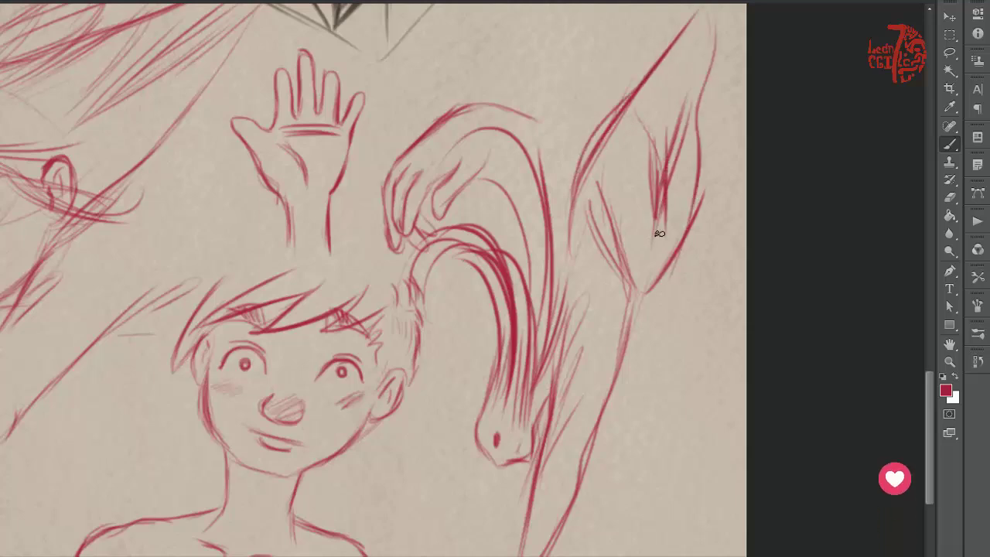
left_click_drag(699, 181, 716, 102)
mouse_move(700, 198)
left_mouse_down()
mouse_move(709, 108)
mouse_move(732, 60)
left_mouse_up()
left_click_drag(718, 101, 746, 53)
Start a downward-facing profile between the star box and the creature with an eye, nose and upper lip.
left_click_drag(603, 263, 627, 183)
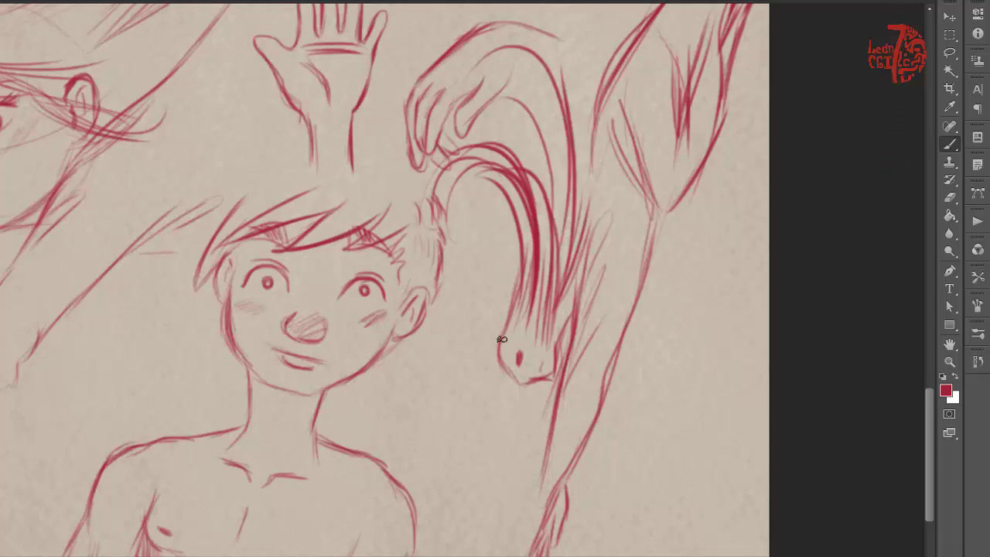
left_click_drag(566, 211, 559, 424)
left_click_drag(507, 72, 476, 322)
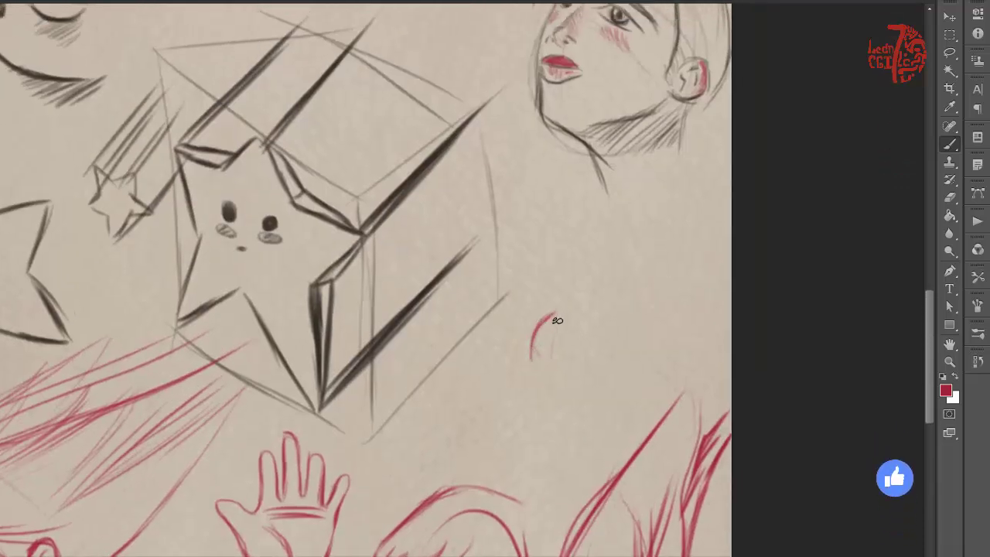
left_click_drag(555, 318, 547, 354)
mouse_move(551, 348)
left_mouse_down()
mouse_move(536, 338)
mouse_move(529, 368)
left_mouse_up()
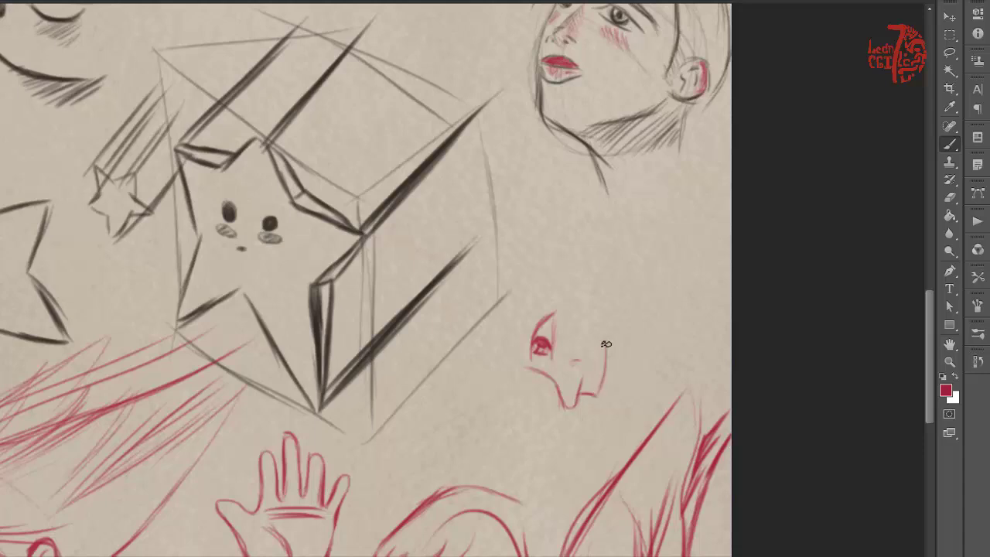
mouse_move(615, 398)
left_mouse_down()
mouse_move(628, 364)
mouse_move(620, 393)
mouse_move(606, 392)
left_mouse_up()
key("e")
key("b")
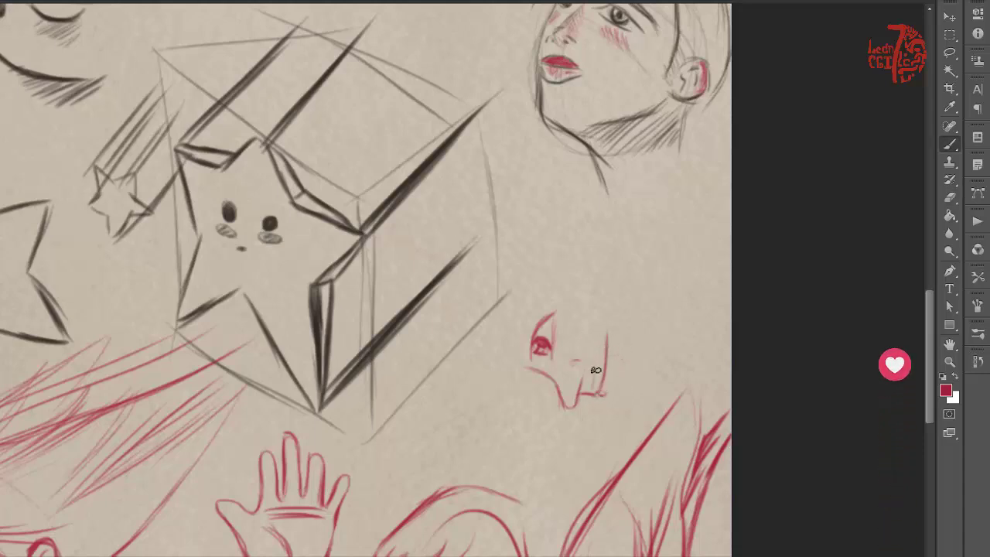
Complete the downward-facing profile with shaded lips, a chin, a curved jawline and a dark eyebrow.
left_click_drag(608, 341, 626, 393)
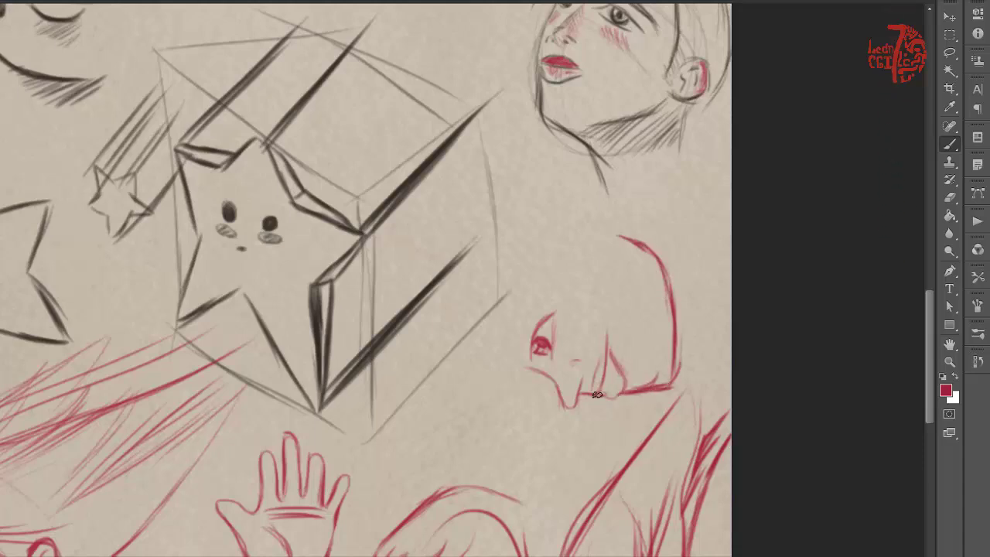
mouse_move(621, 376)
left_mouse_down()
mouse_move(622, 395)
mouse_move(602, 371)
mouse_move(596, 391)
left_mouse_up()
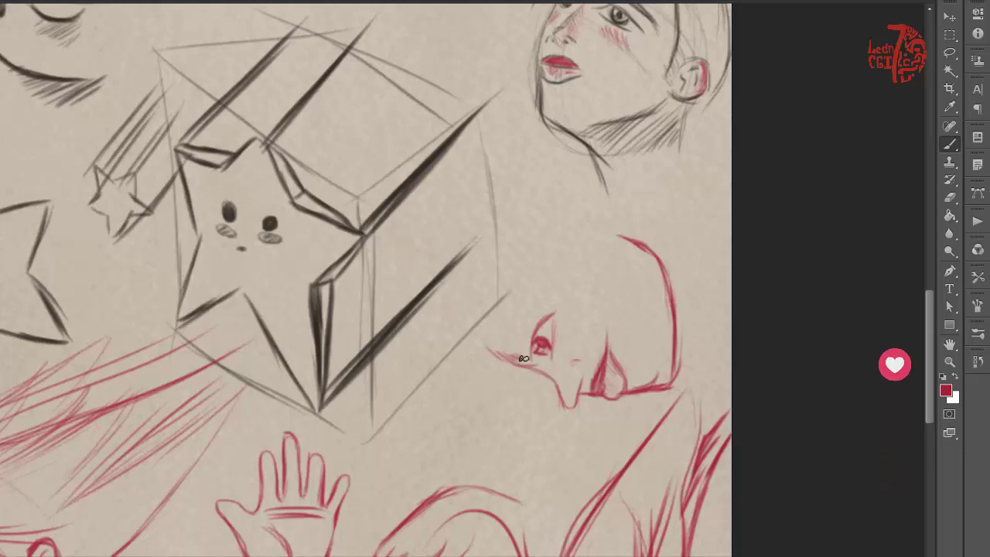
left_click_drag(523, 358, 518, 302)
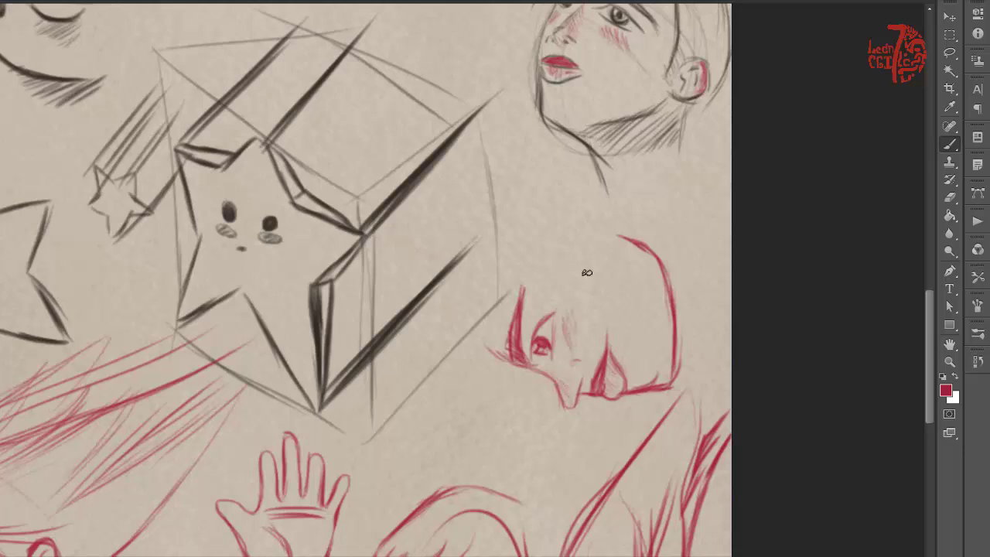
mouse_move(601, 244)
left_mouse_down()
mouse_move(614, 233)
mouse_move(608, 202)
mouse_move(574, 232)
mouse_move(597, 220)
left_mouse_up()
Tint the cheeks of the three large star characters with red blush strokes.
mouse_move(257, 553)
left_mouse_down()
mouse_move(404, 426)
mouse_move(495, 255)
left_mouse_up()
left_click_drag(407, 490, 562, 388)
left_click_drag(417, 154, 510, 426)
left_click_drag(410, 131, 407, 350)
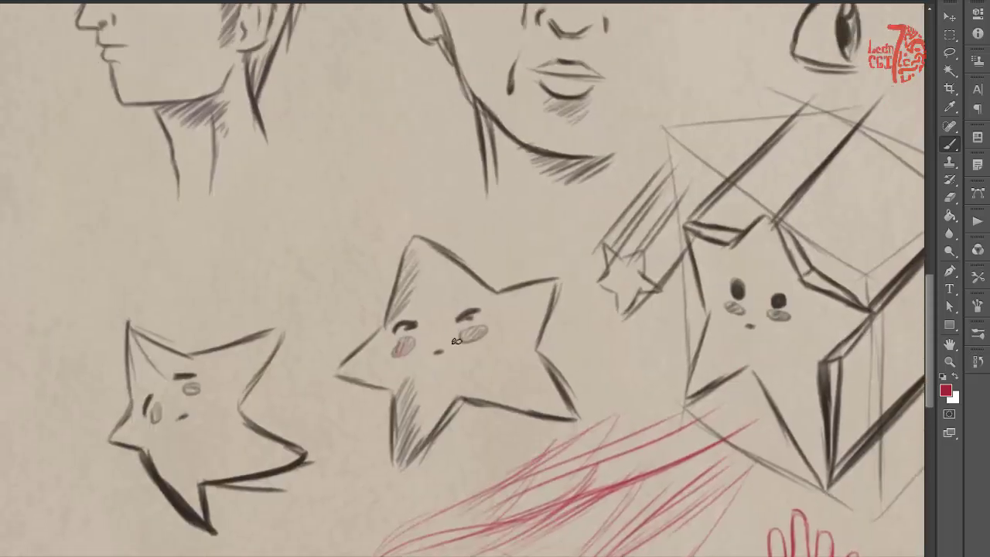
left_click_drag(196, 387, 188, 390)
mouse_move(614, 363)
left_mouse_down()
mouse_move(492, 431)
mouse_move(617, 378)
left_mouse_up()
left_click_drag(651, 379, 662, 382)
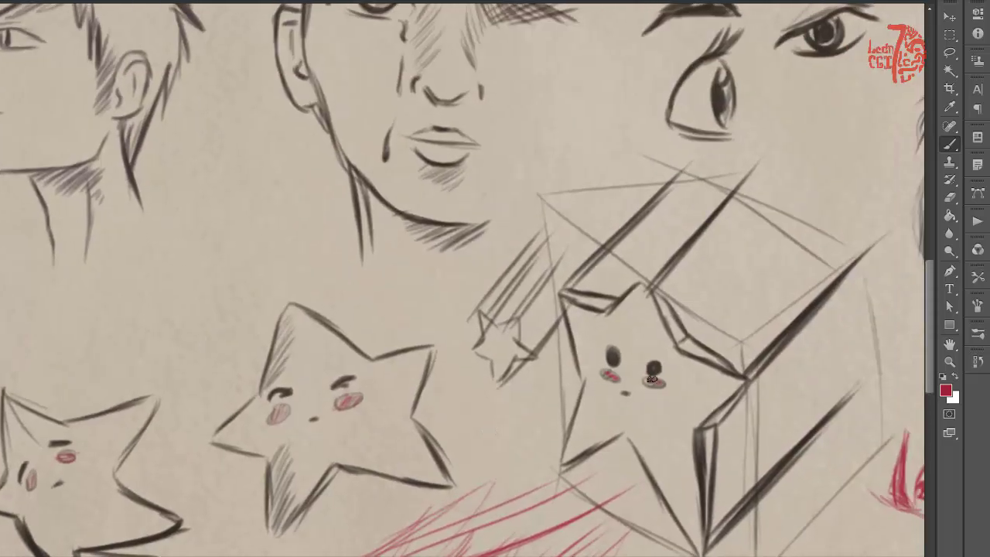
Switch to the default black and sign the sketch between the two girls with the León CGI 7 mark and date 08-10.
left_click_drag(407, 117, 463, 321)
mouse_move(351, 286)
left_mouse_down()
mouse_move(449, 420)
mouse_move(503, 322)
mouse_move(548, 415)
mouse_move(535, 324)
mouse_move(556, 390)
left_mouse_up()
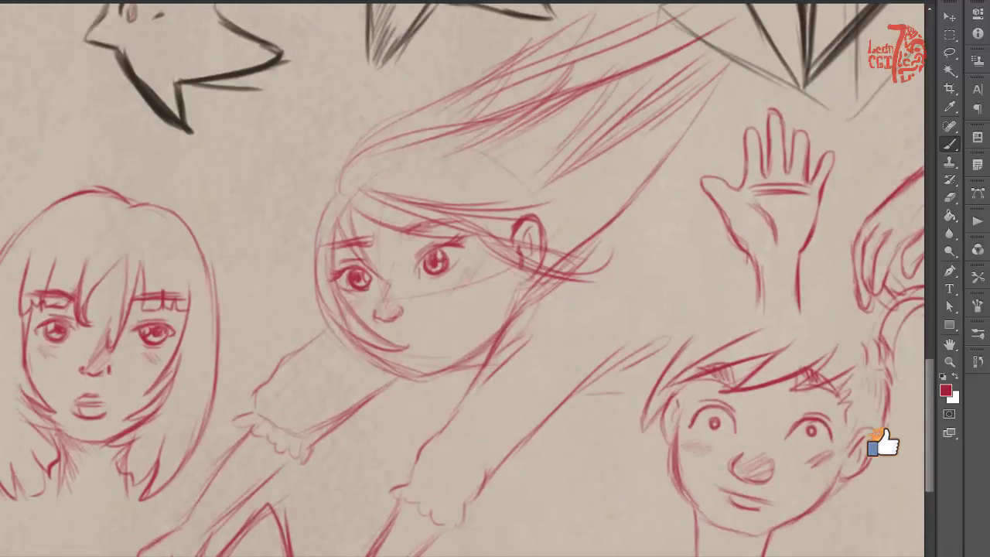
key("d")
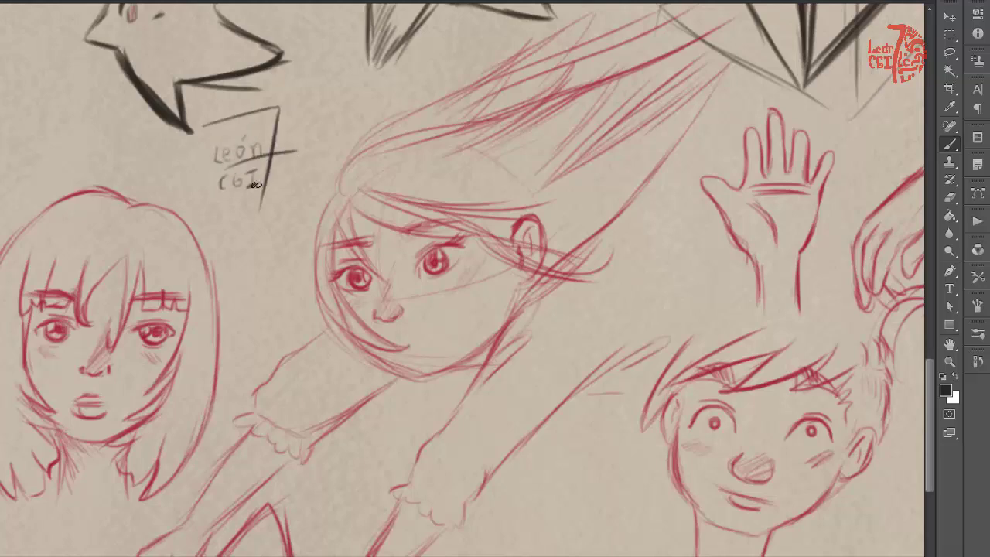
left_click_drag(236, 242, 244, 241)
left_click_drag(249, 233, 248, 249)
left_click_drag(260, 235, 260, 236)
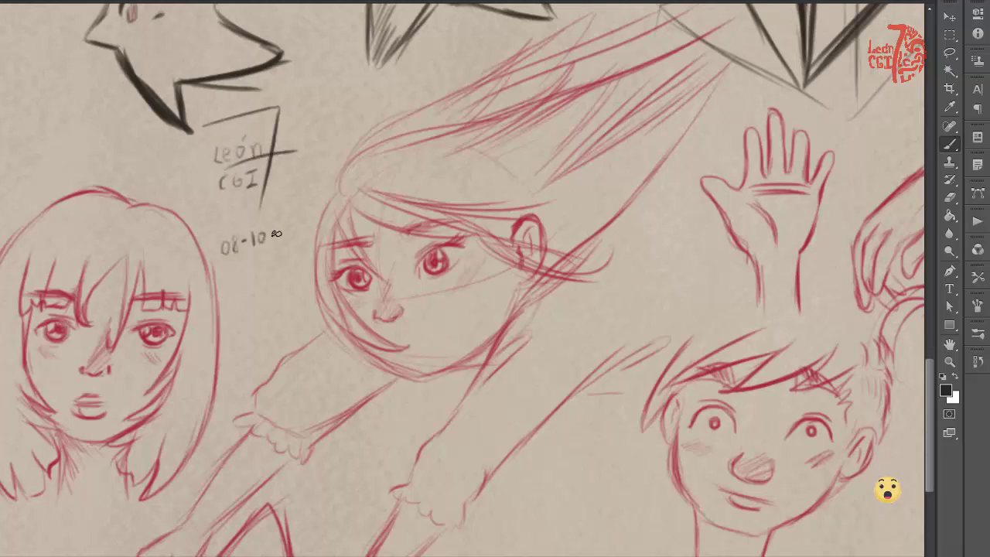